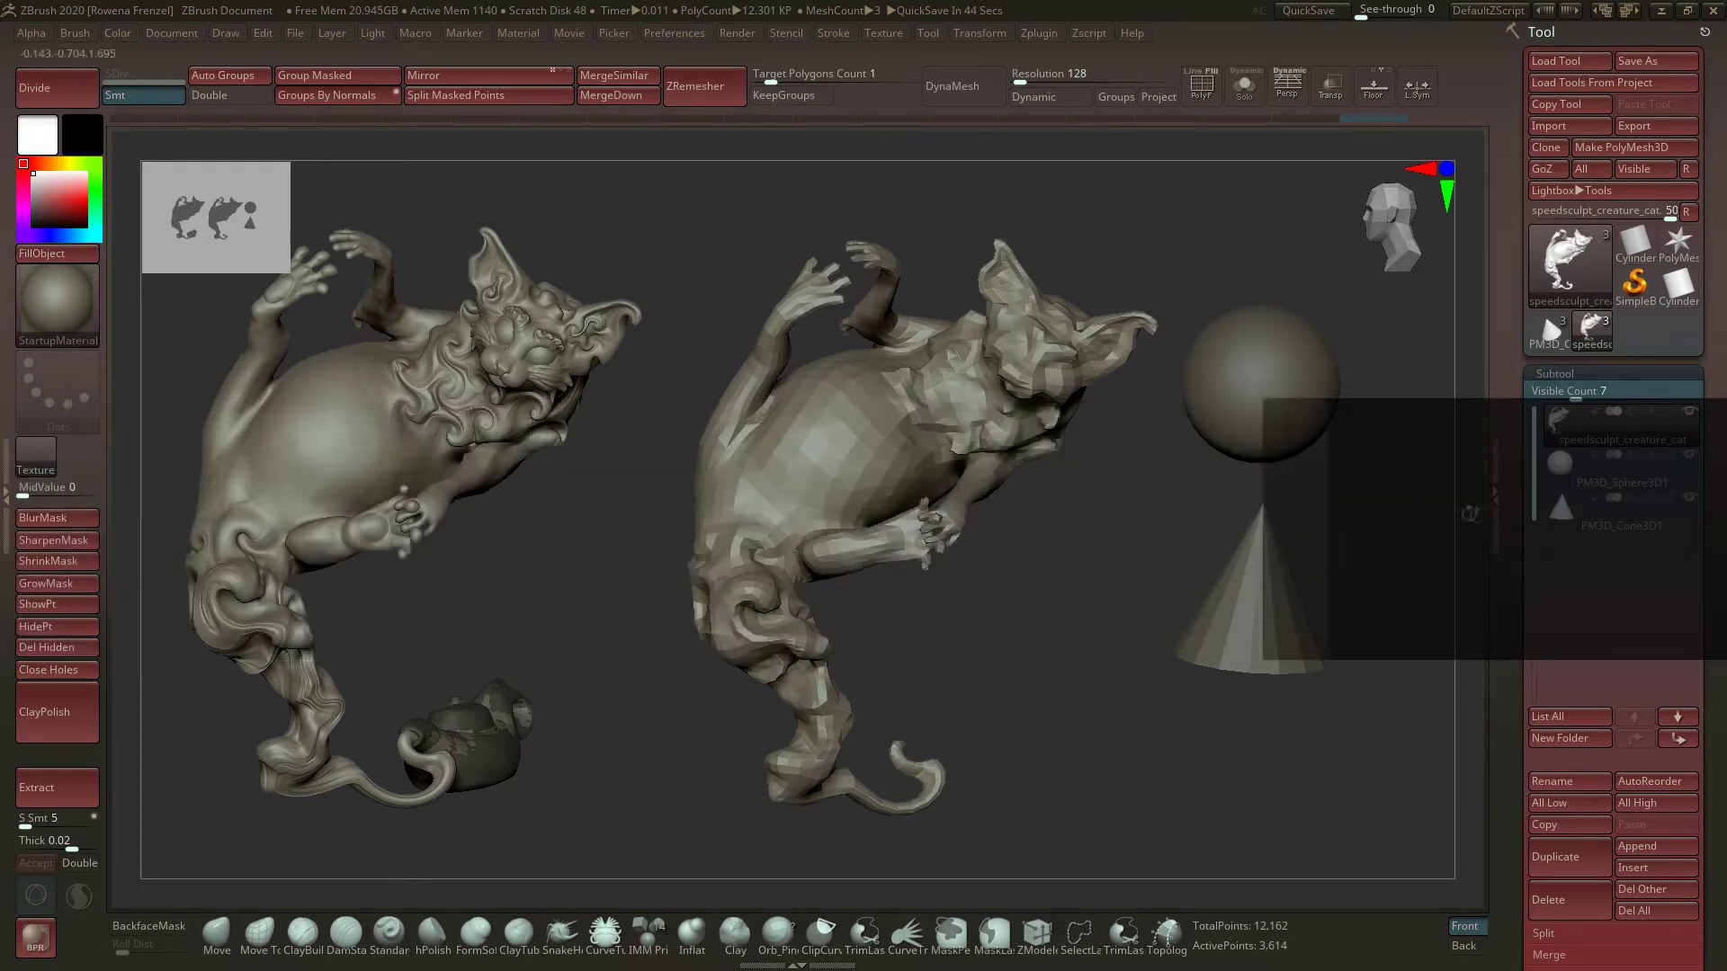
# - Scroll the Tool palette to Export and expand it, showing Qud/Tri, Txr/Flp/Mrg/Grp and Scale
pyautogui.scroll(-2, 1709, 560)
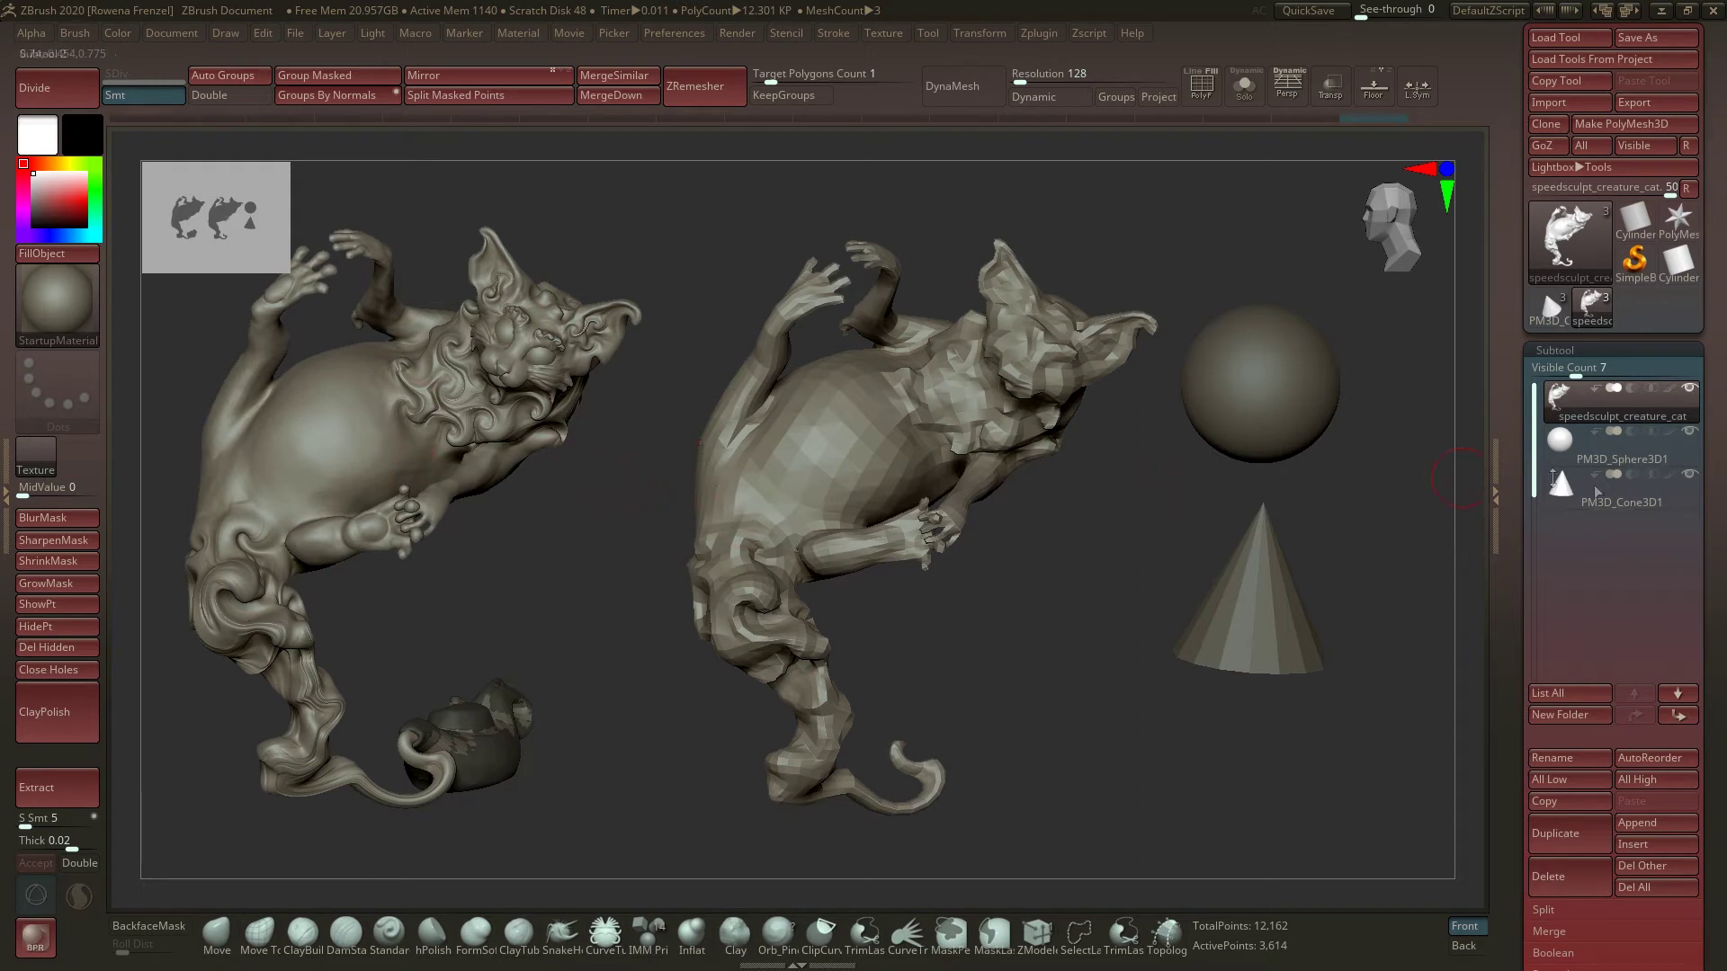
pyautogui.scroll(-10, 1710, 399)
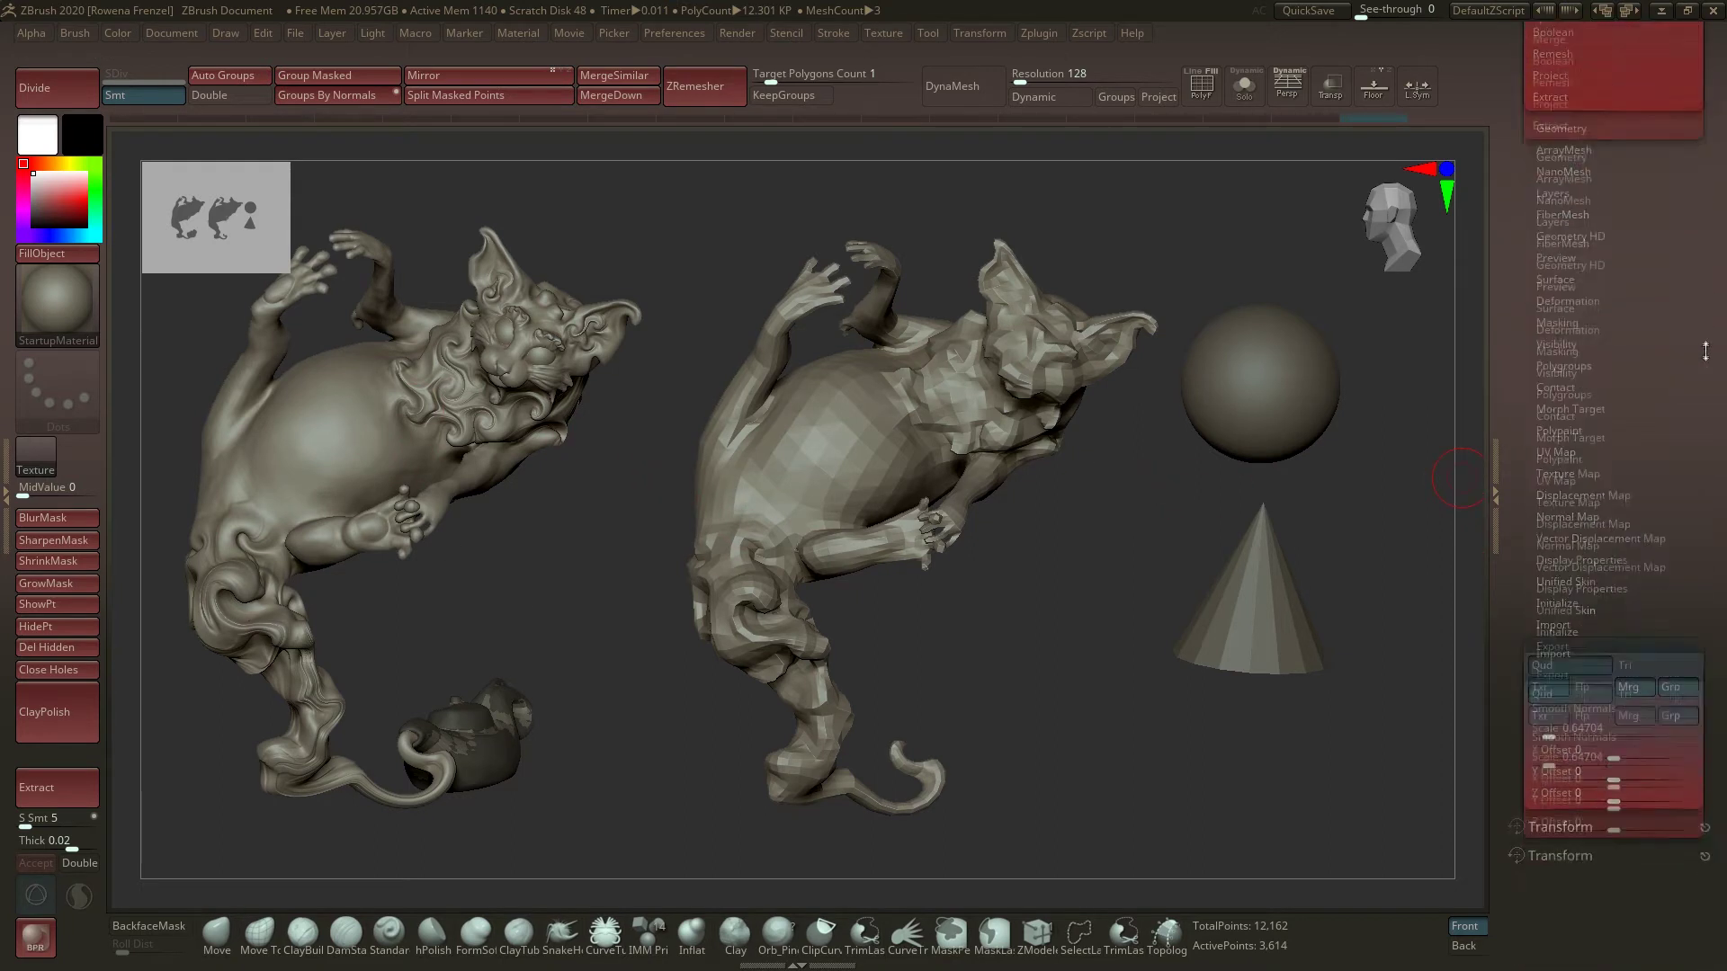
pyautogui.click(1579, 580)
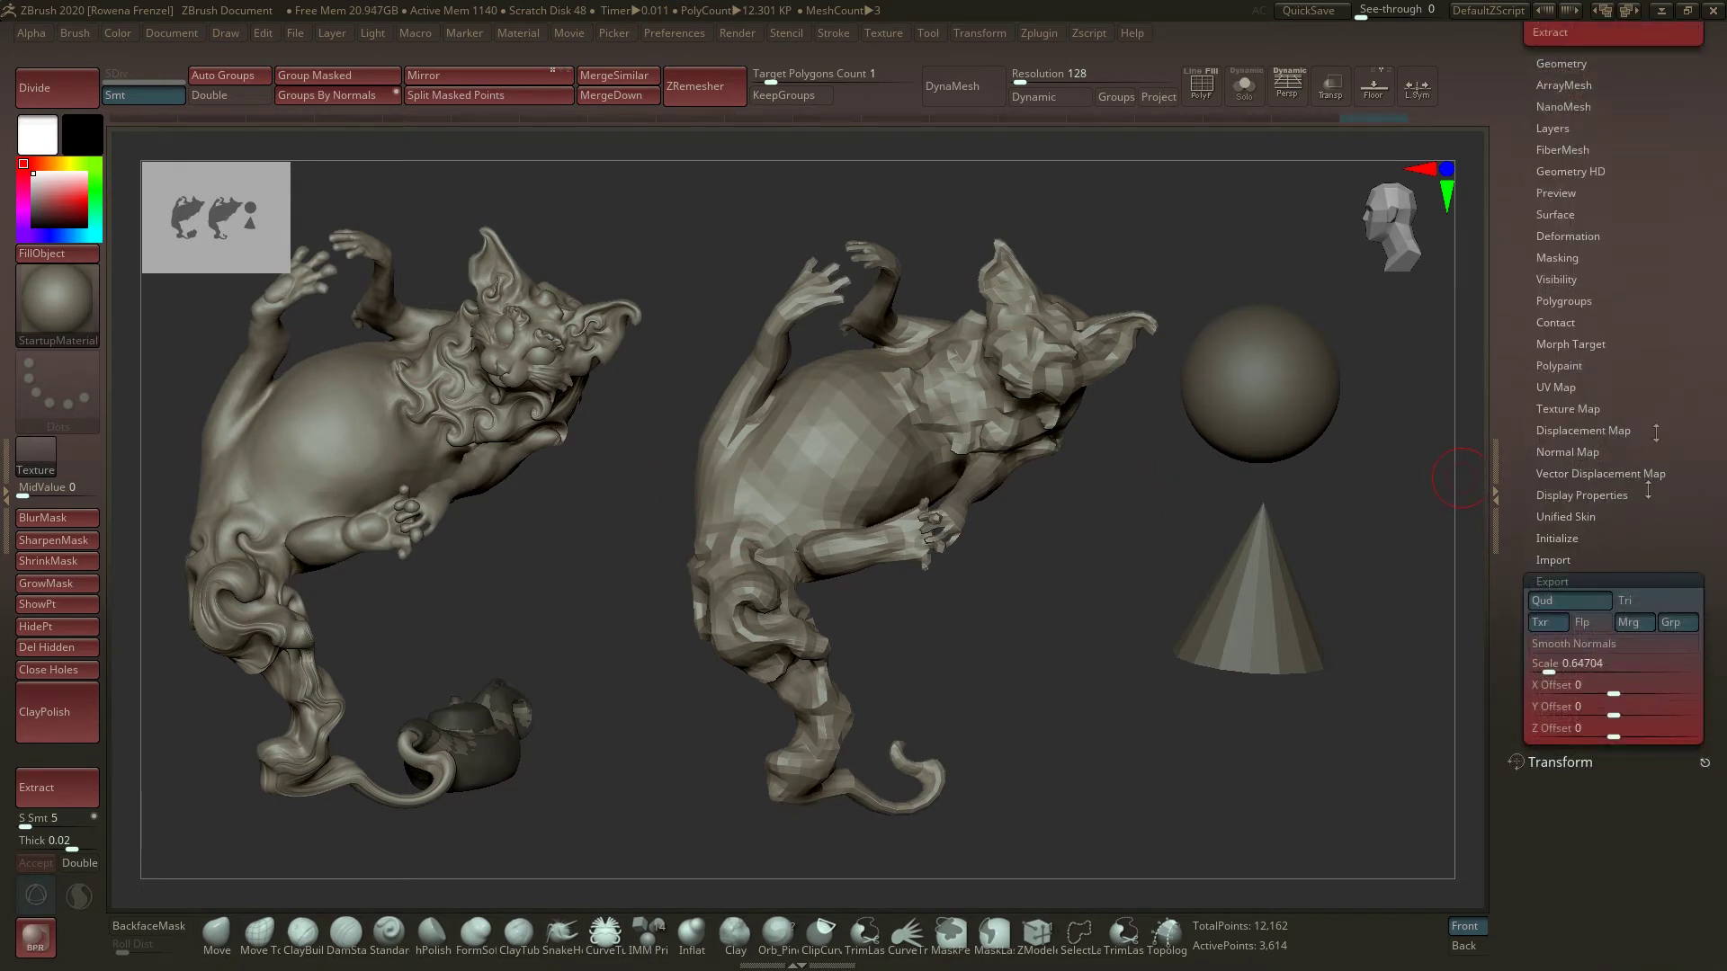
pyautogui.click(1553, 581)
pyautogui.click(1553, 581)
pyautogui.moveTo(1675, 259); pyautogui.dragTo(1686, 499)
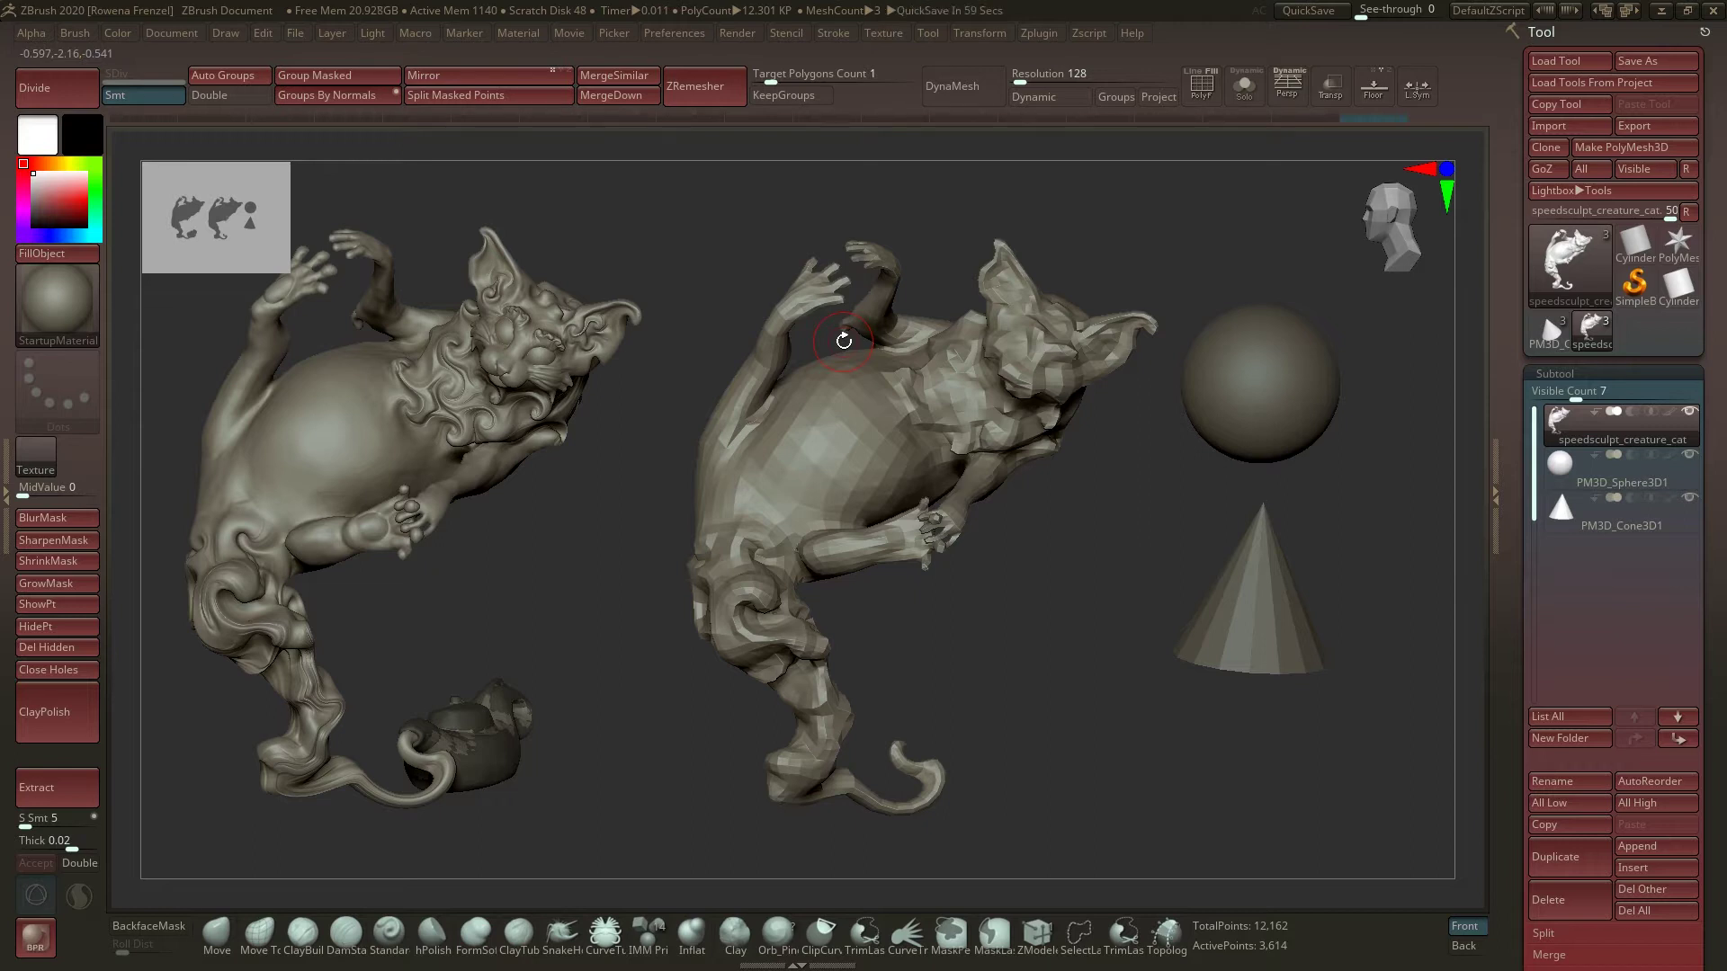
# - Start a Tool > Export of the cat subtool, then cancel the Export Mesh dialog
pyautogui.moveTo(1065, 553); pyautogui.dragTo(1062, 551)
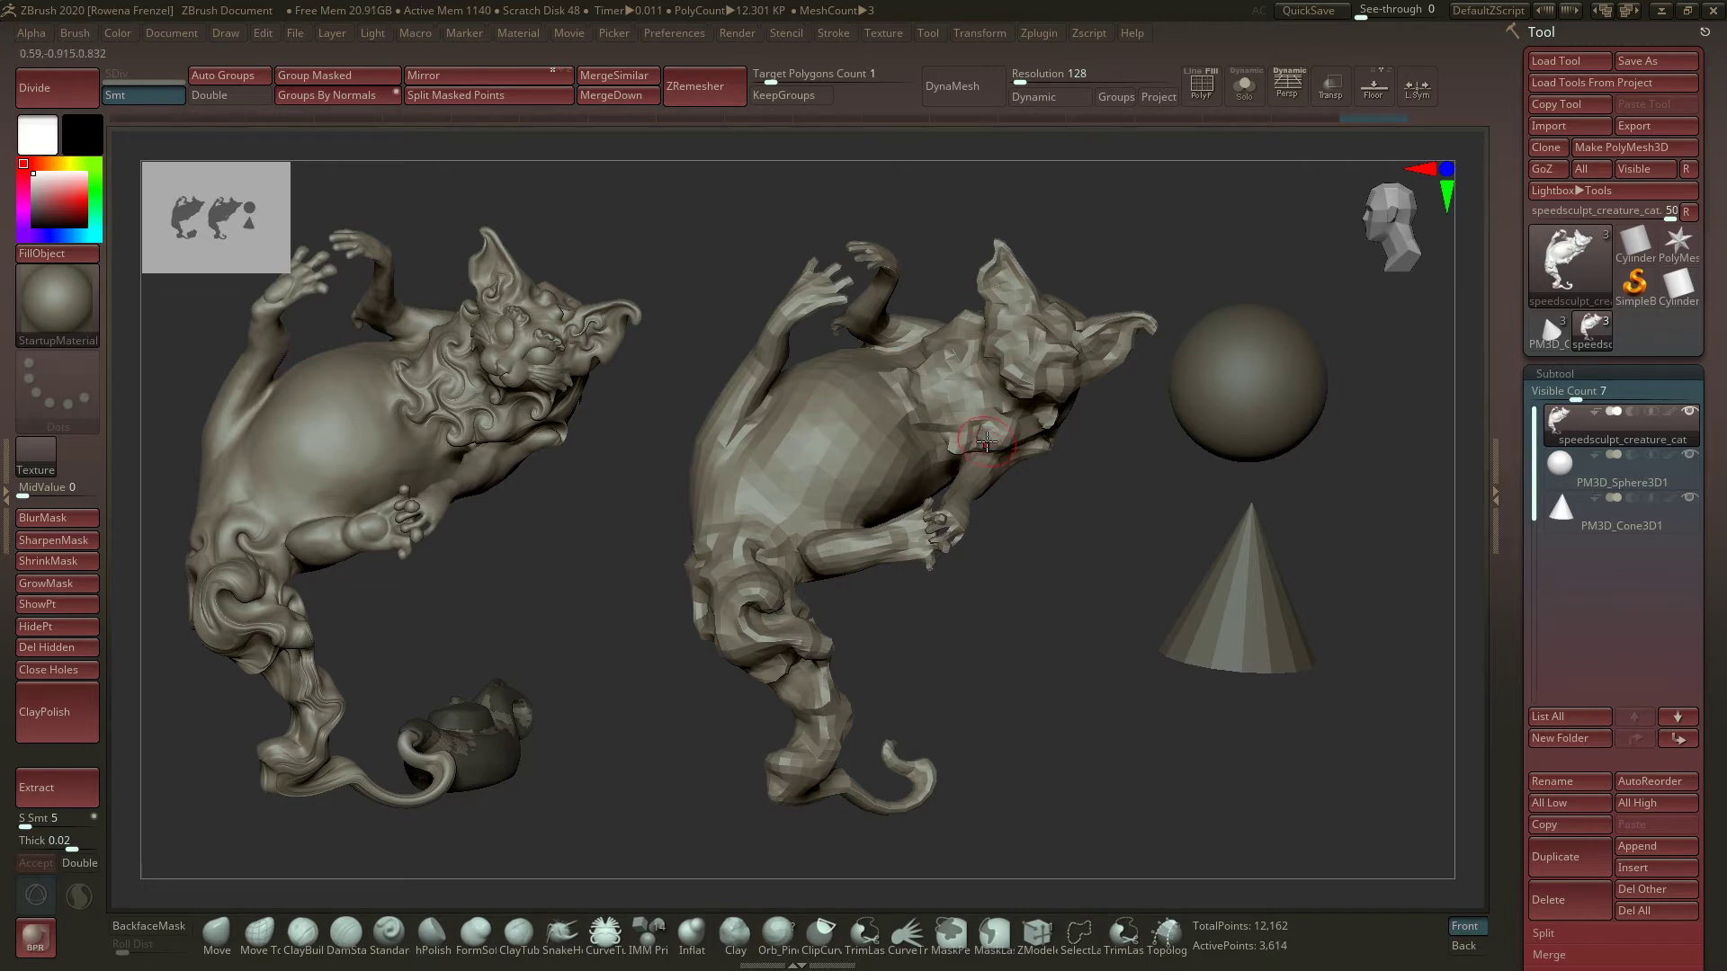
pyautogui.click(1639, 132)
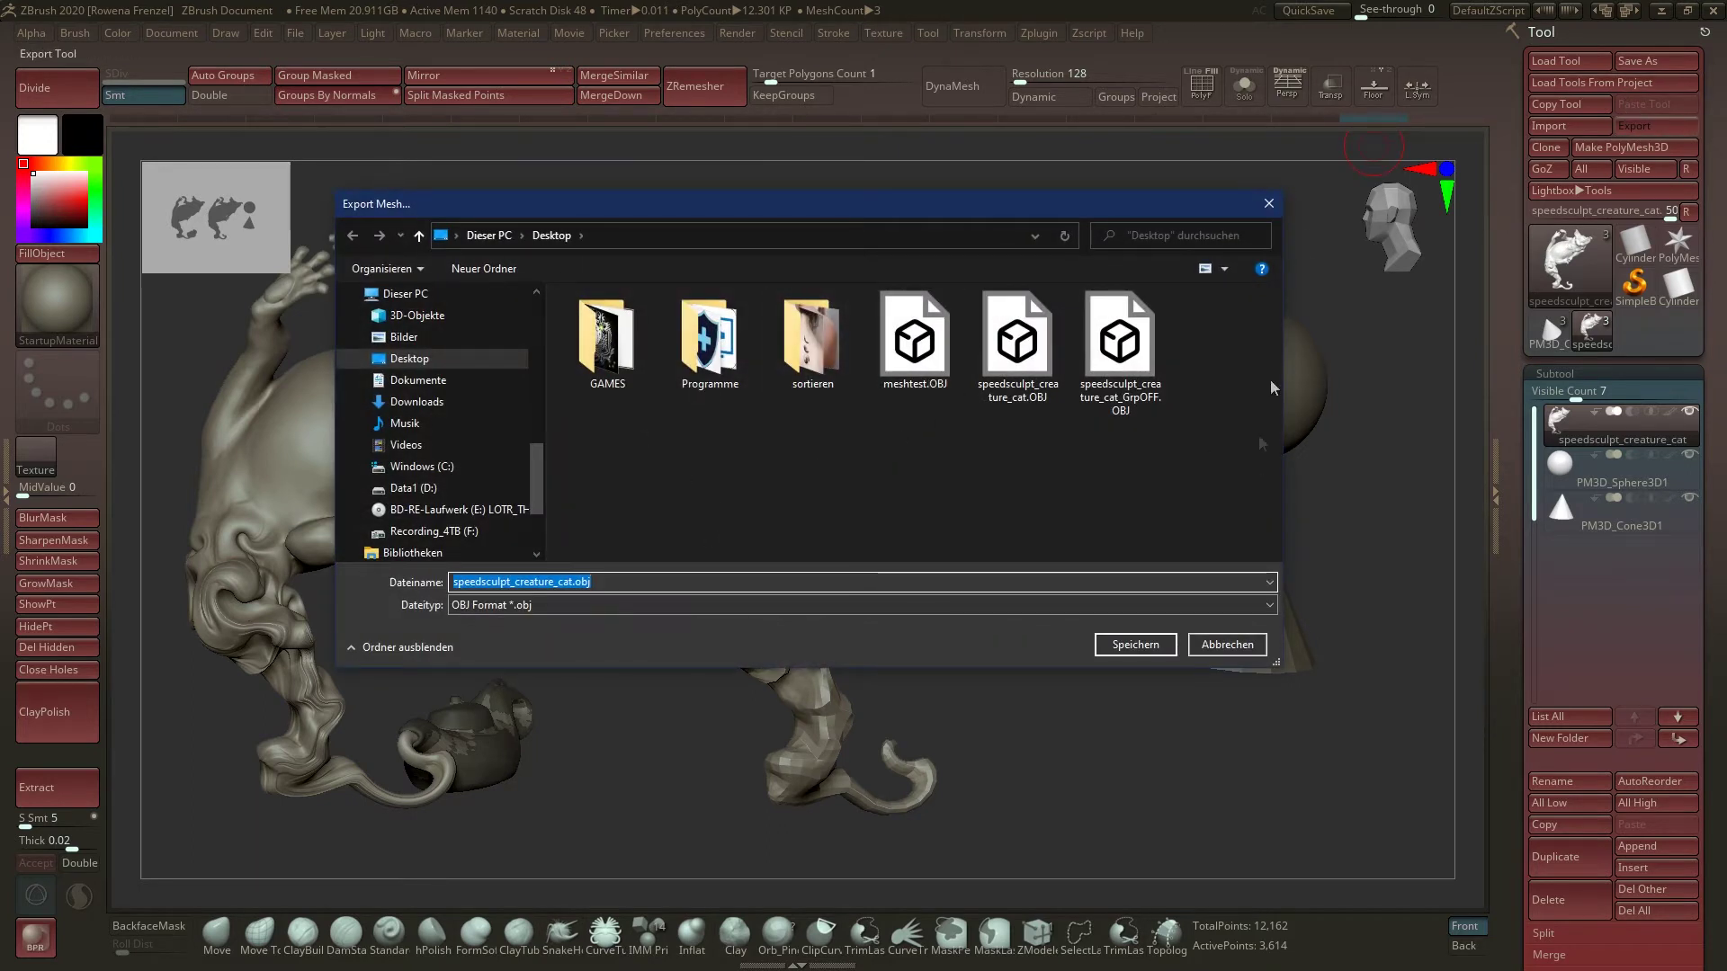
pyautogui.click(1269, 204)
# - Minimise ZBrush and bring the Maya window with the imported cat forward
pyautogui.press('super+d')
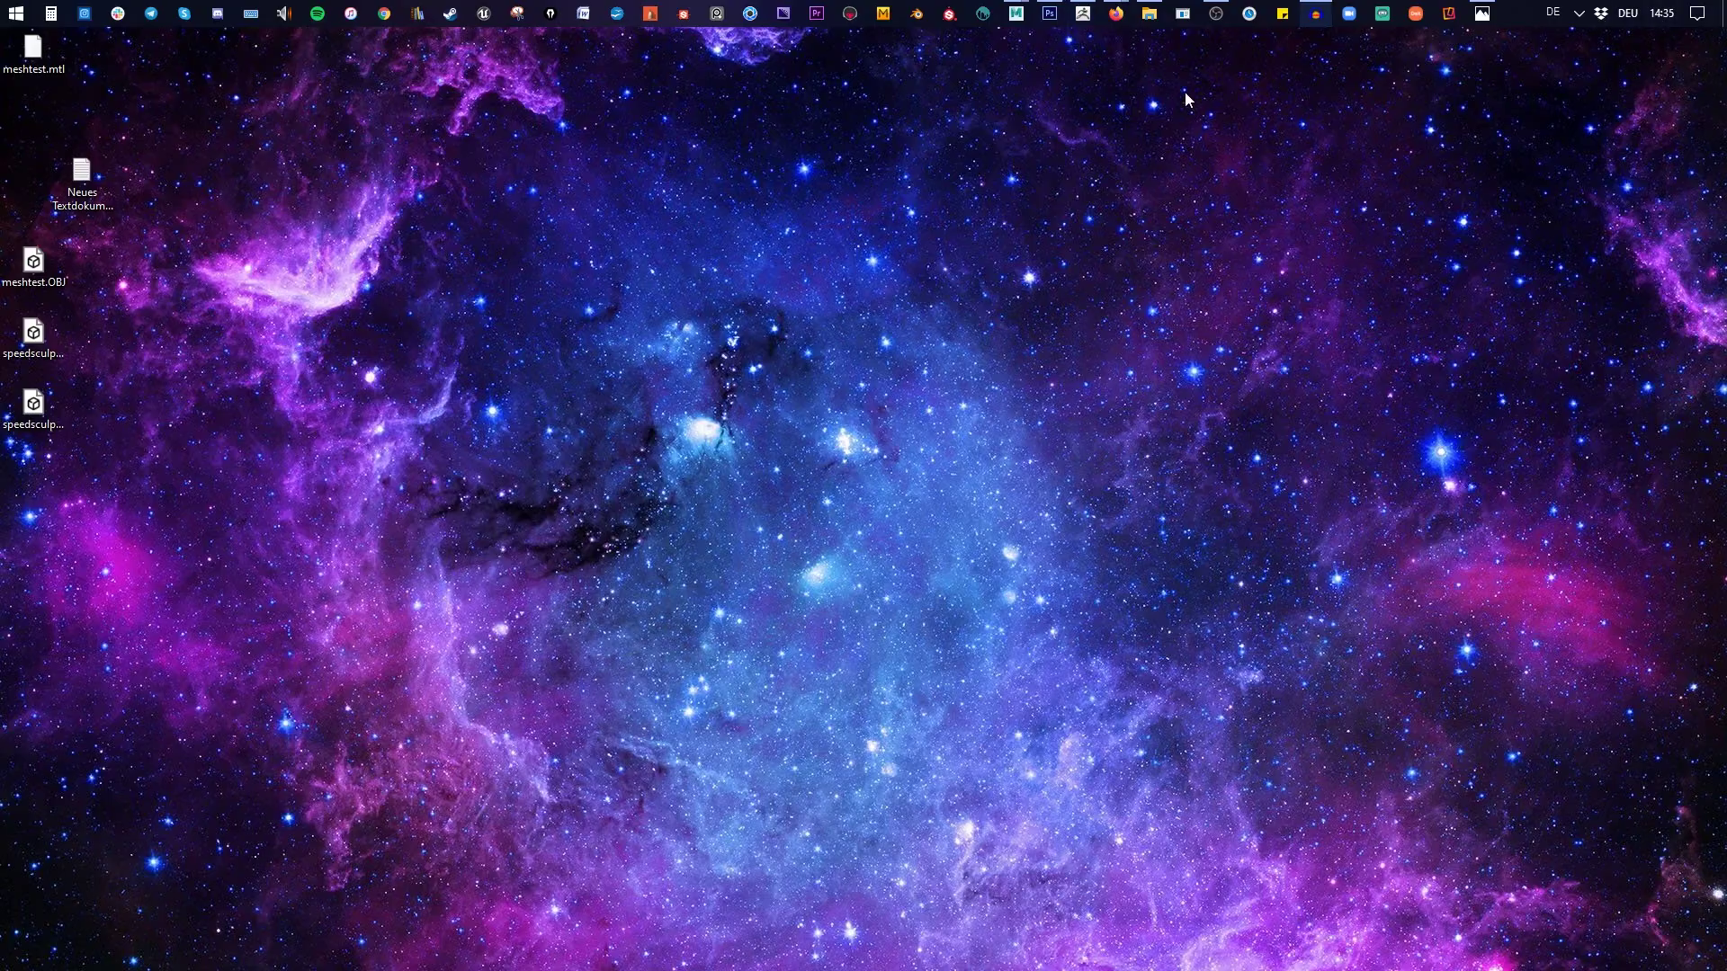
pyautogui.moveTo(1017, 25)
pyautogui.click(1109, 104)
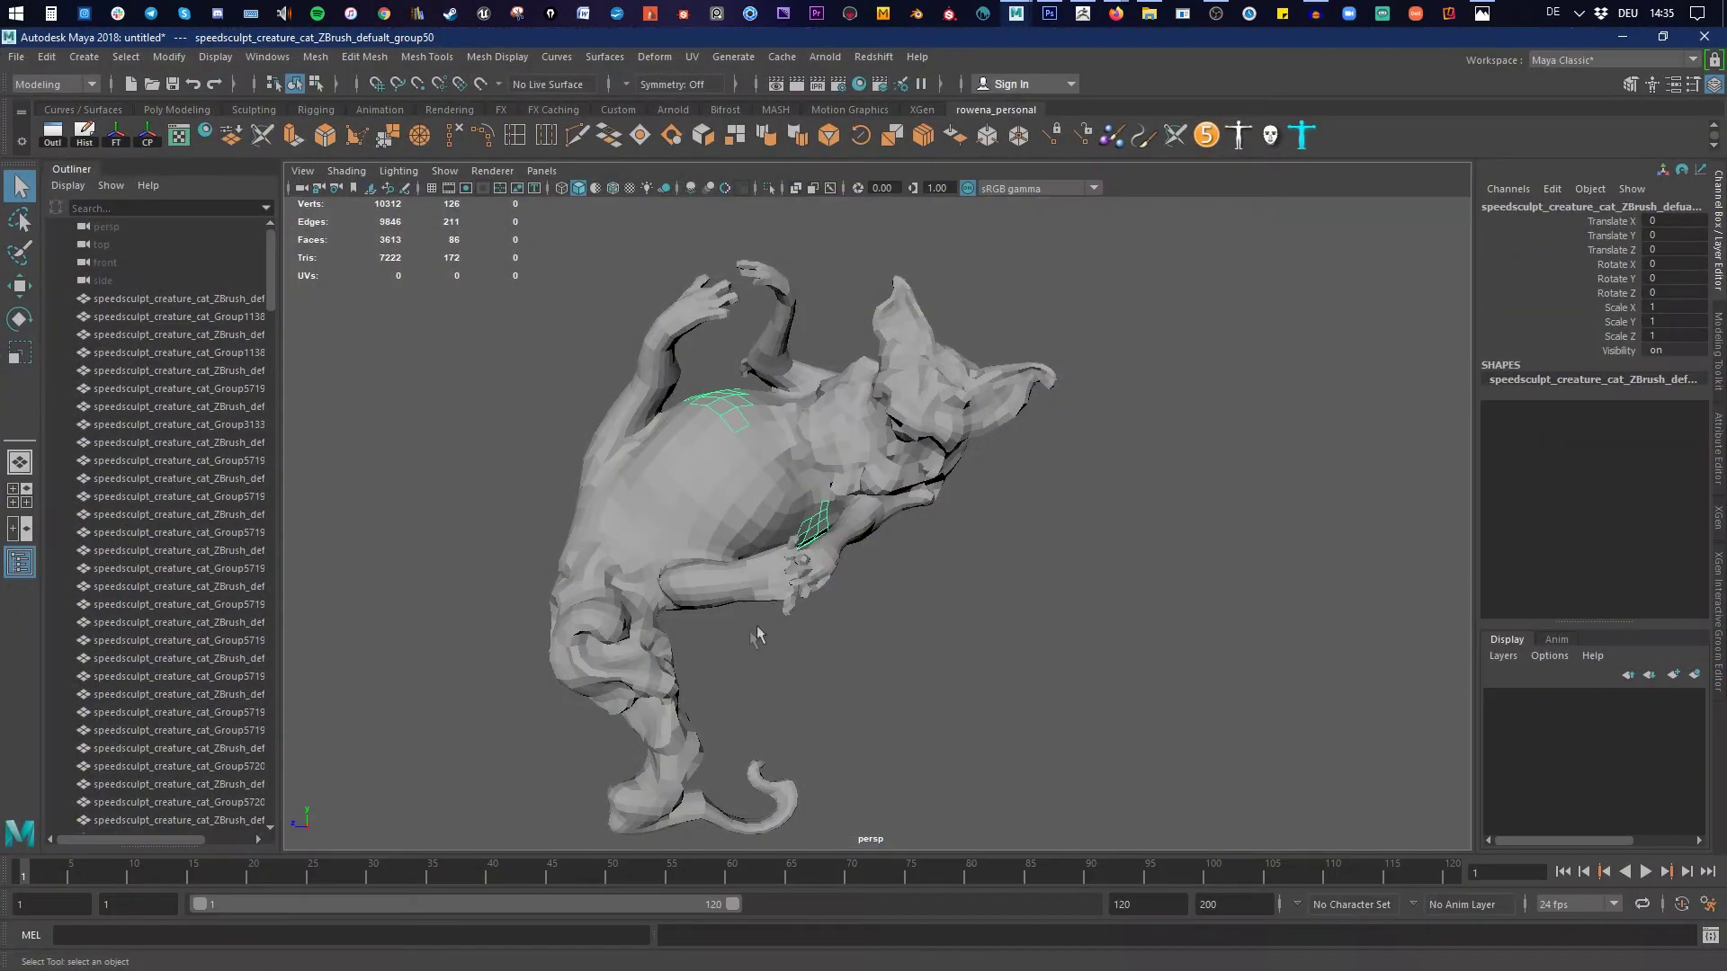
pyautogui.click(381, 380)
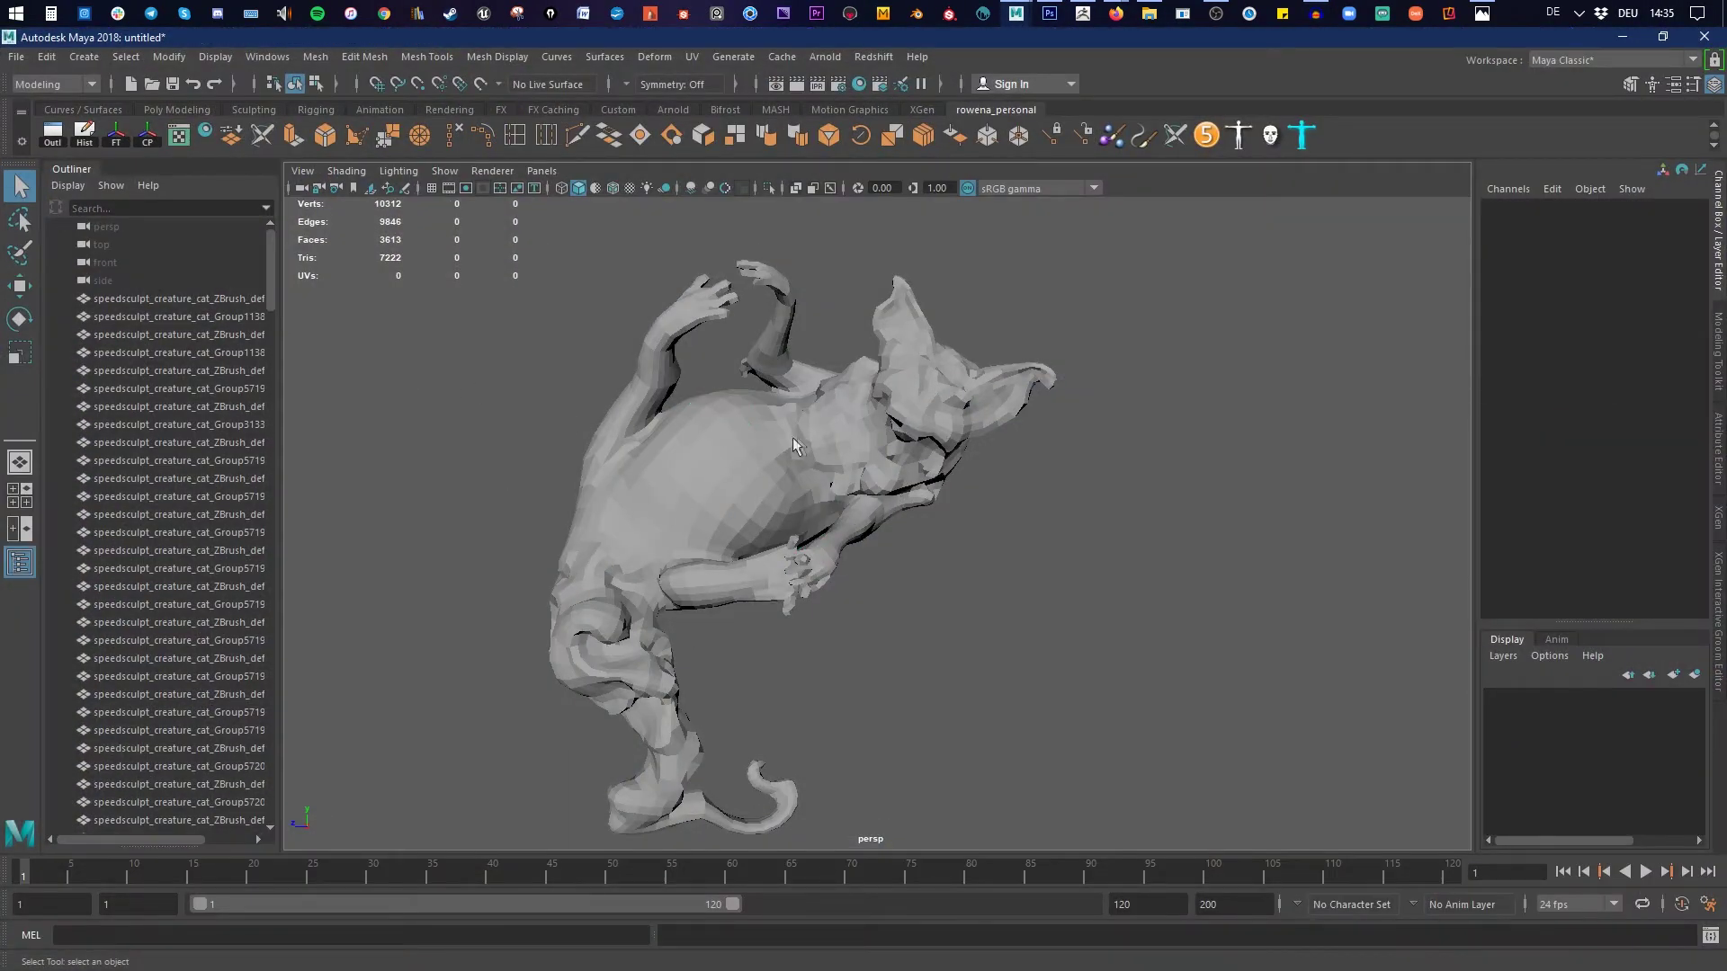
pyautogui.moveTo(771, 432)
pyautogui.mouseDown()
pyautogui.moveTo(643, 490)
pyautogui.moveTo(605, 532)
pyautogui.moveTo(697, 580)
pyautogui.moveTo(775, 543)
pyautogui.mouseUp()
pyautogui.click(782, 519)
pyautogui.click(877, 452)
pyautogui.click(951, 403)
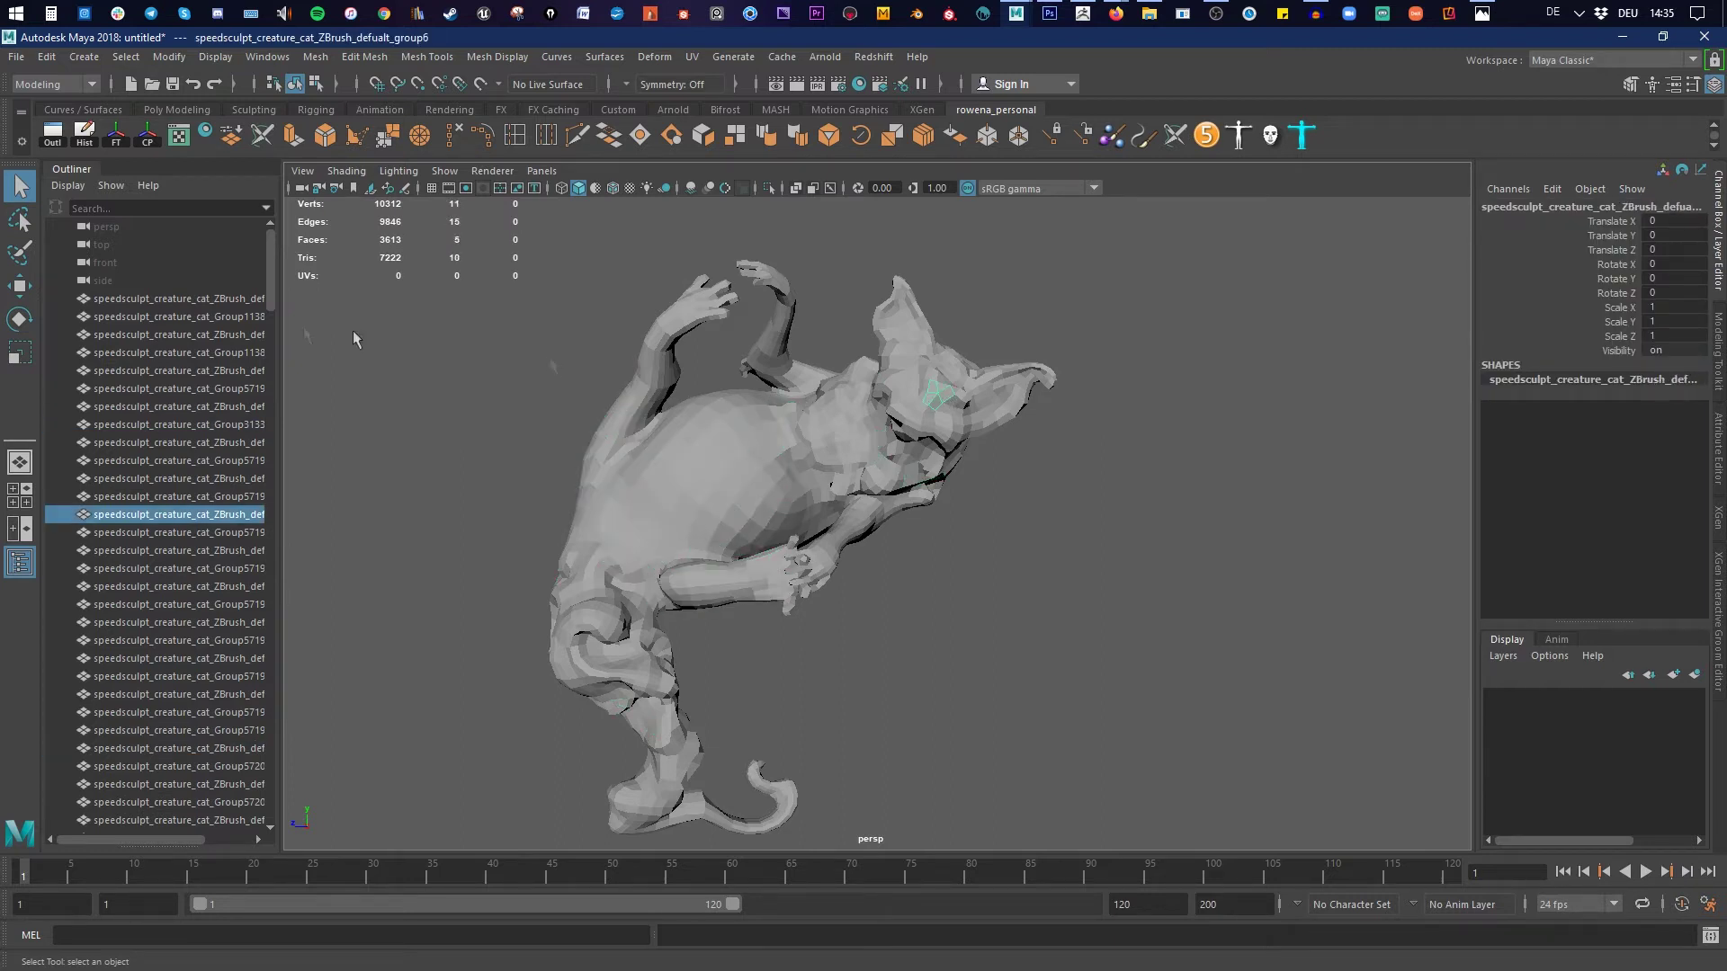
pyautogui.click(191, 338)
pyautogui.click(184, 424)
pyautogui.click(171, 586)
pyautogui.click(163, 730)
pyautogui.scroll(-10, 163, 565)
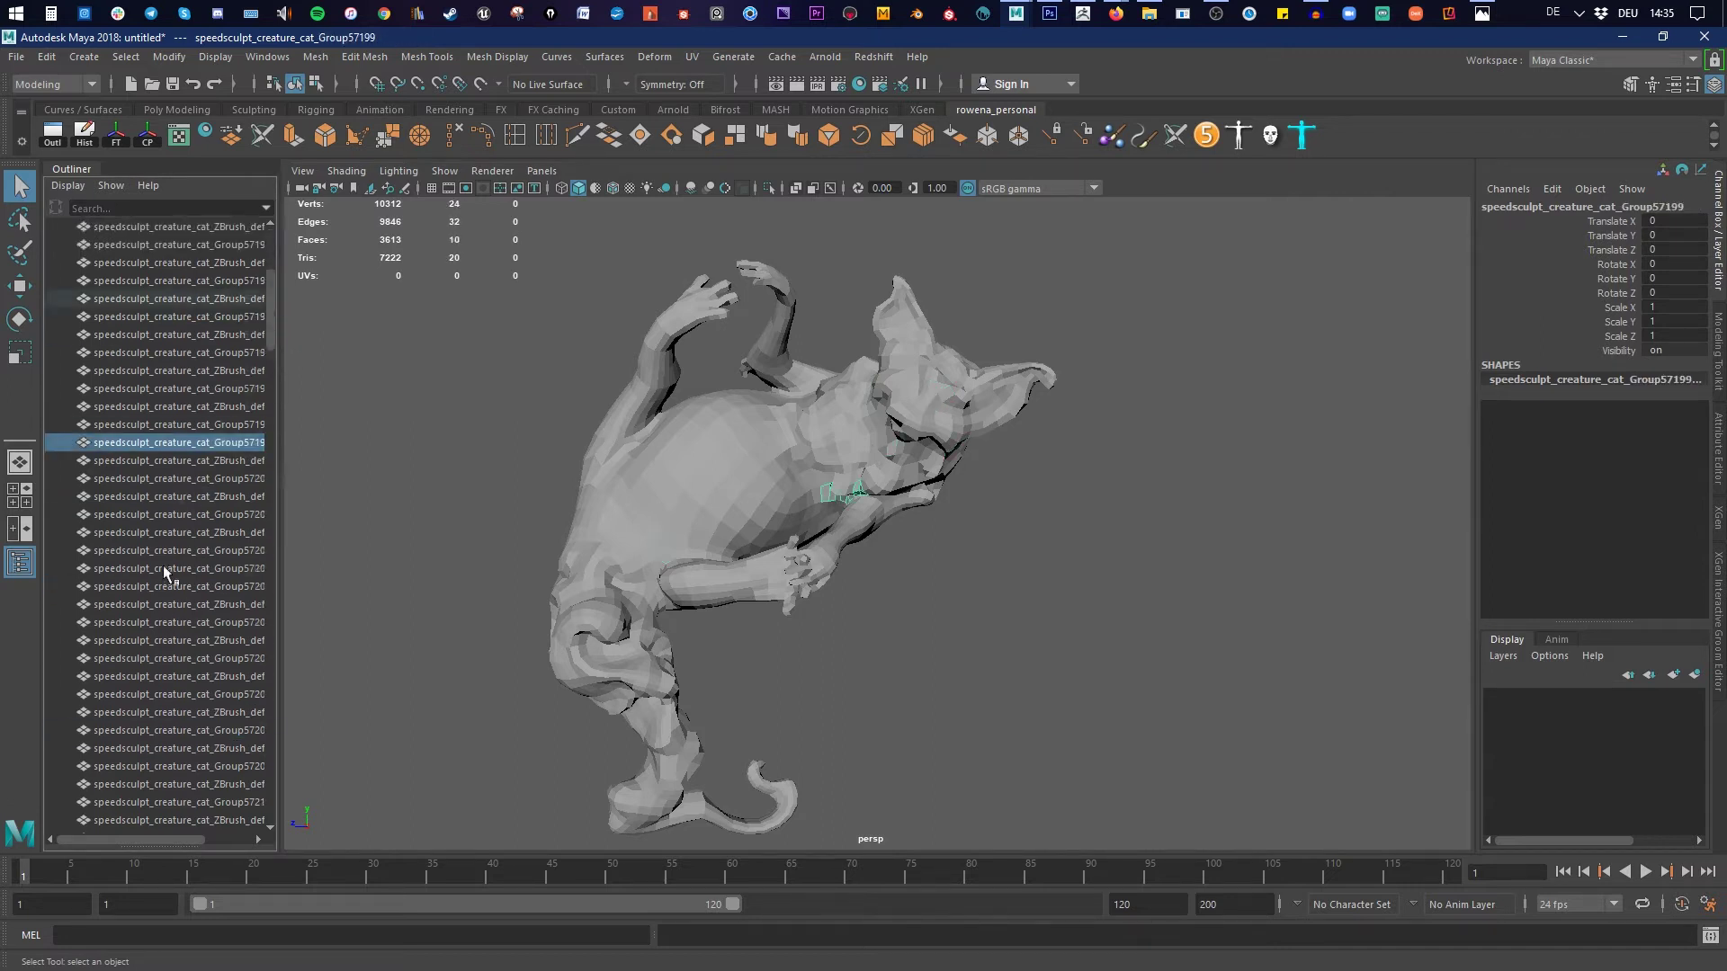
pyautogui.click(164, 478)
pyautogui.click(166, 586)
pyautogui.scroll(-8, 165, 655)
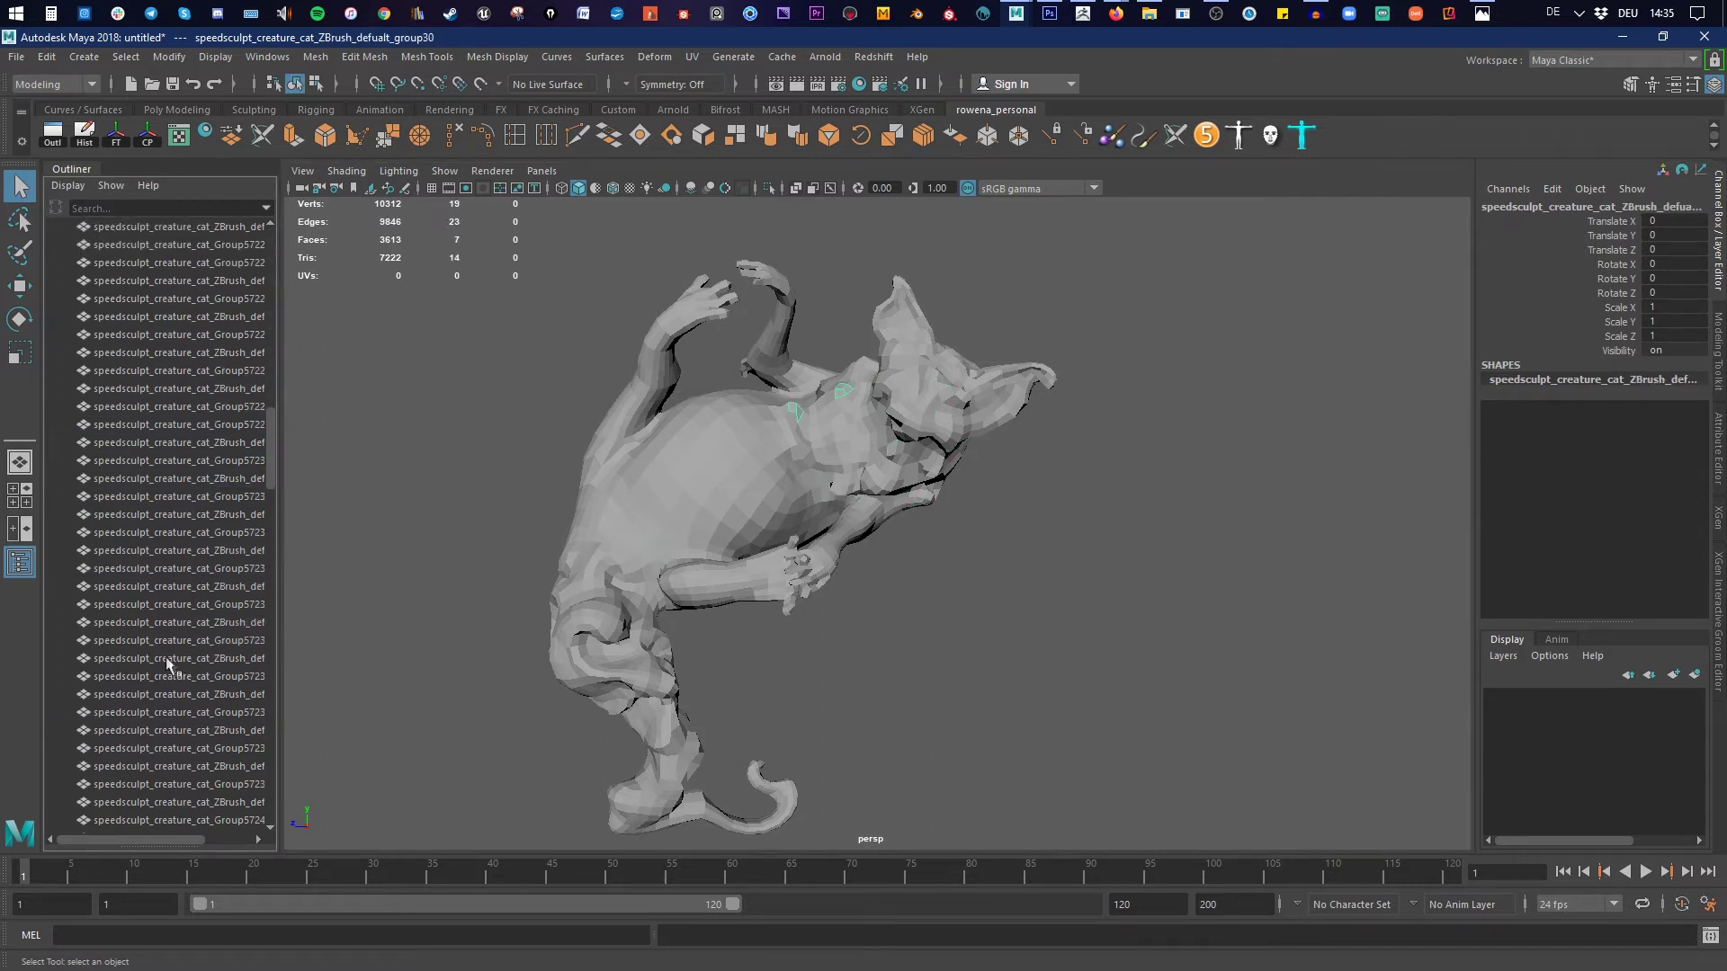
pyautogui.click(166, 656)
pyautogui.scroll(-8, 174, 609)
pyautogui.scroll(20, 174, 658)
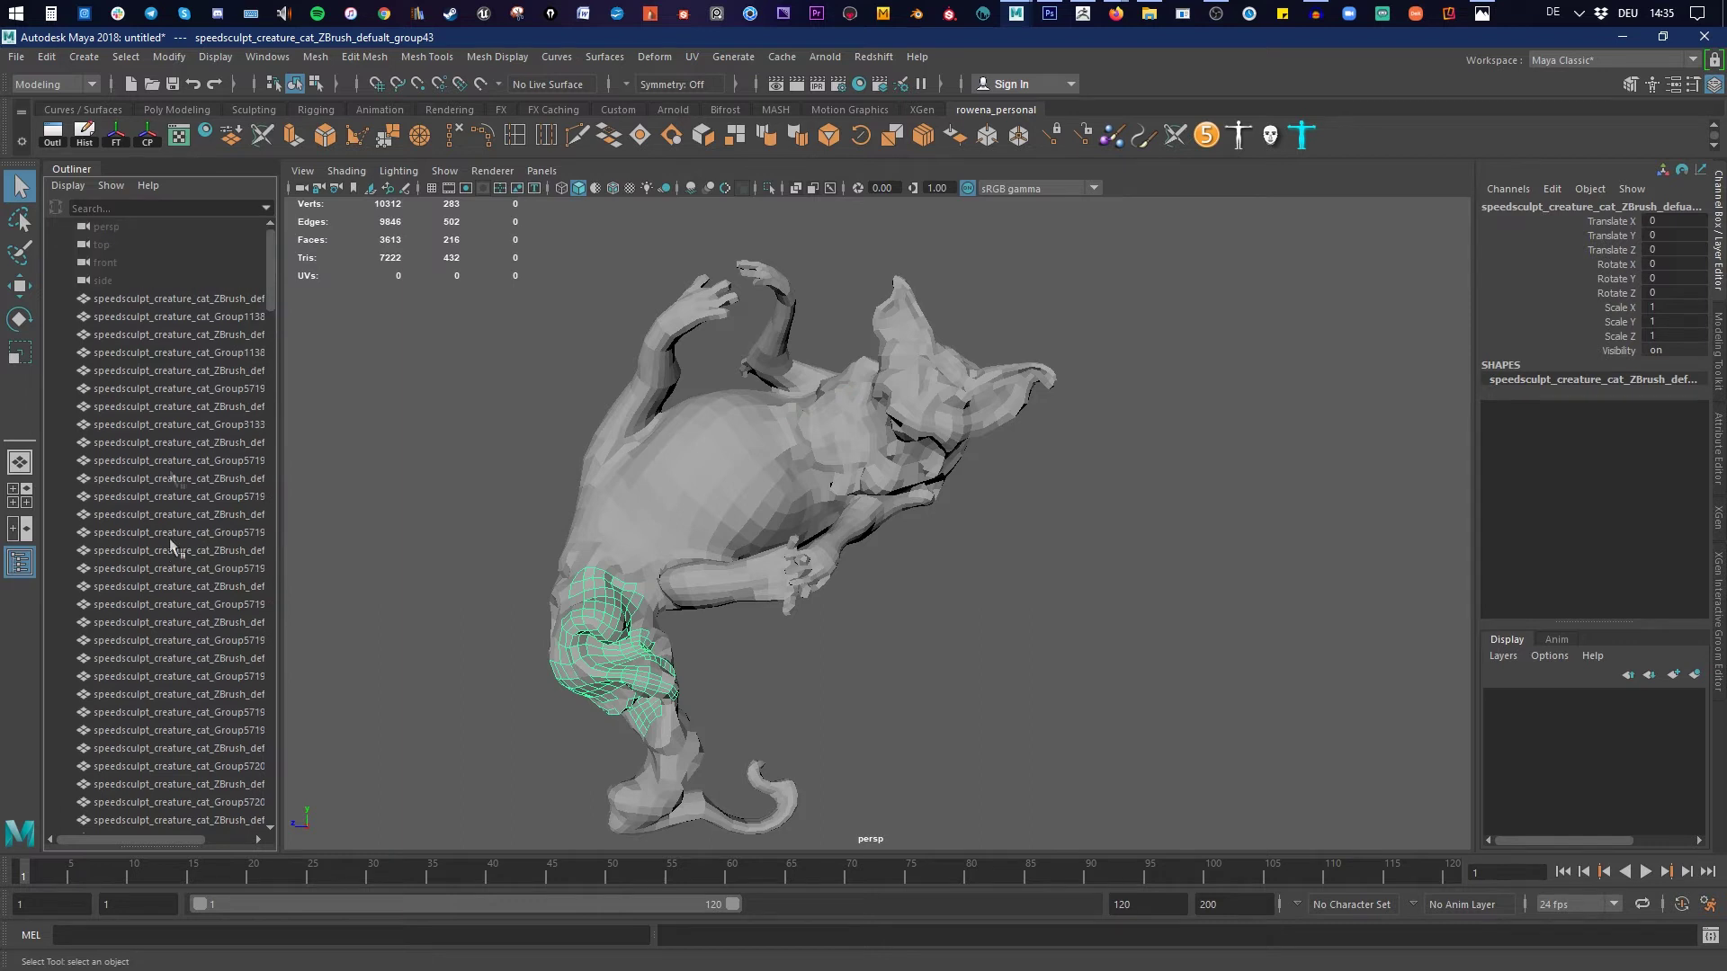
pyautogui.click(161, 306)
pyautogui.scroll(-20, 192, 539)
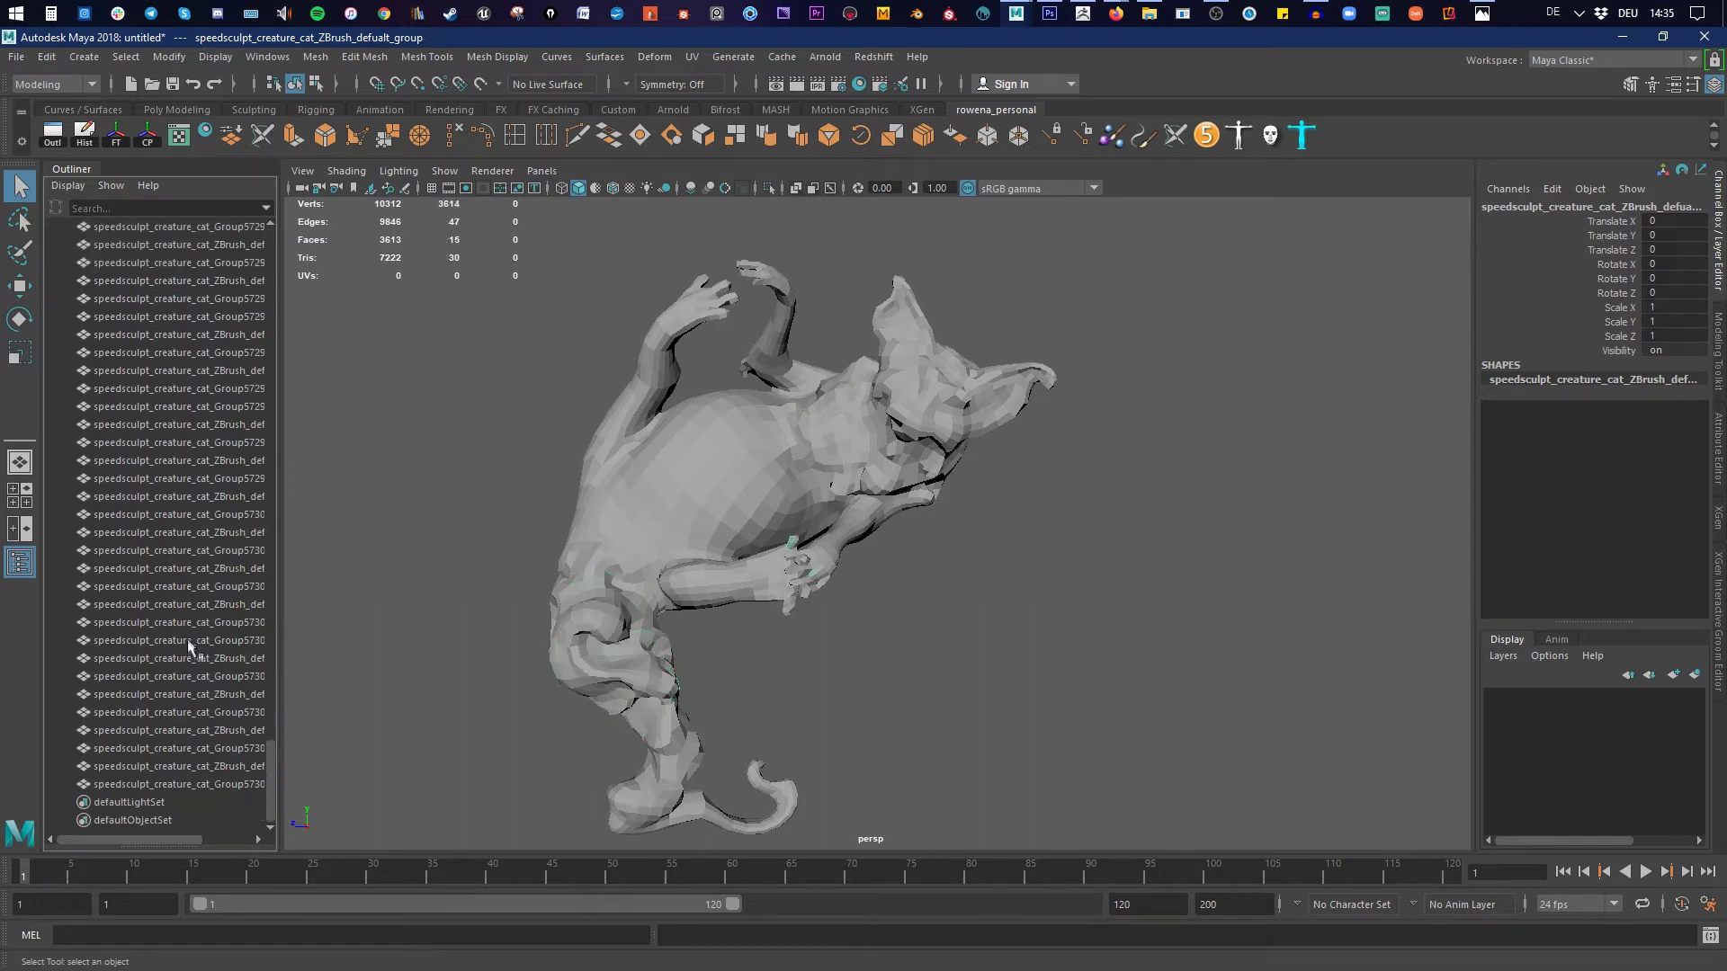
# - Combine all the cat's group objects with Mesh > Combine and delete their history
pyautogui.keyDown('shift'); pyautogui.click(194, 785); pyautogui.keyUp('shift')
pyautogui.click(315, 55)
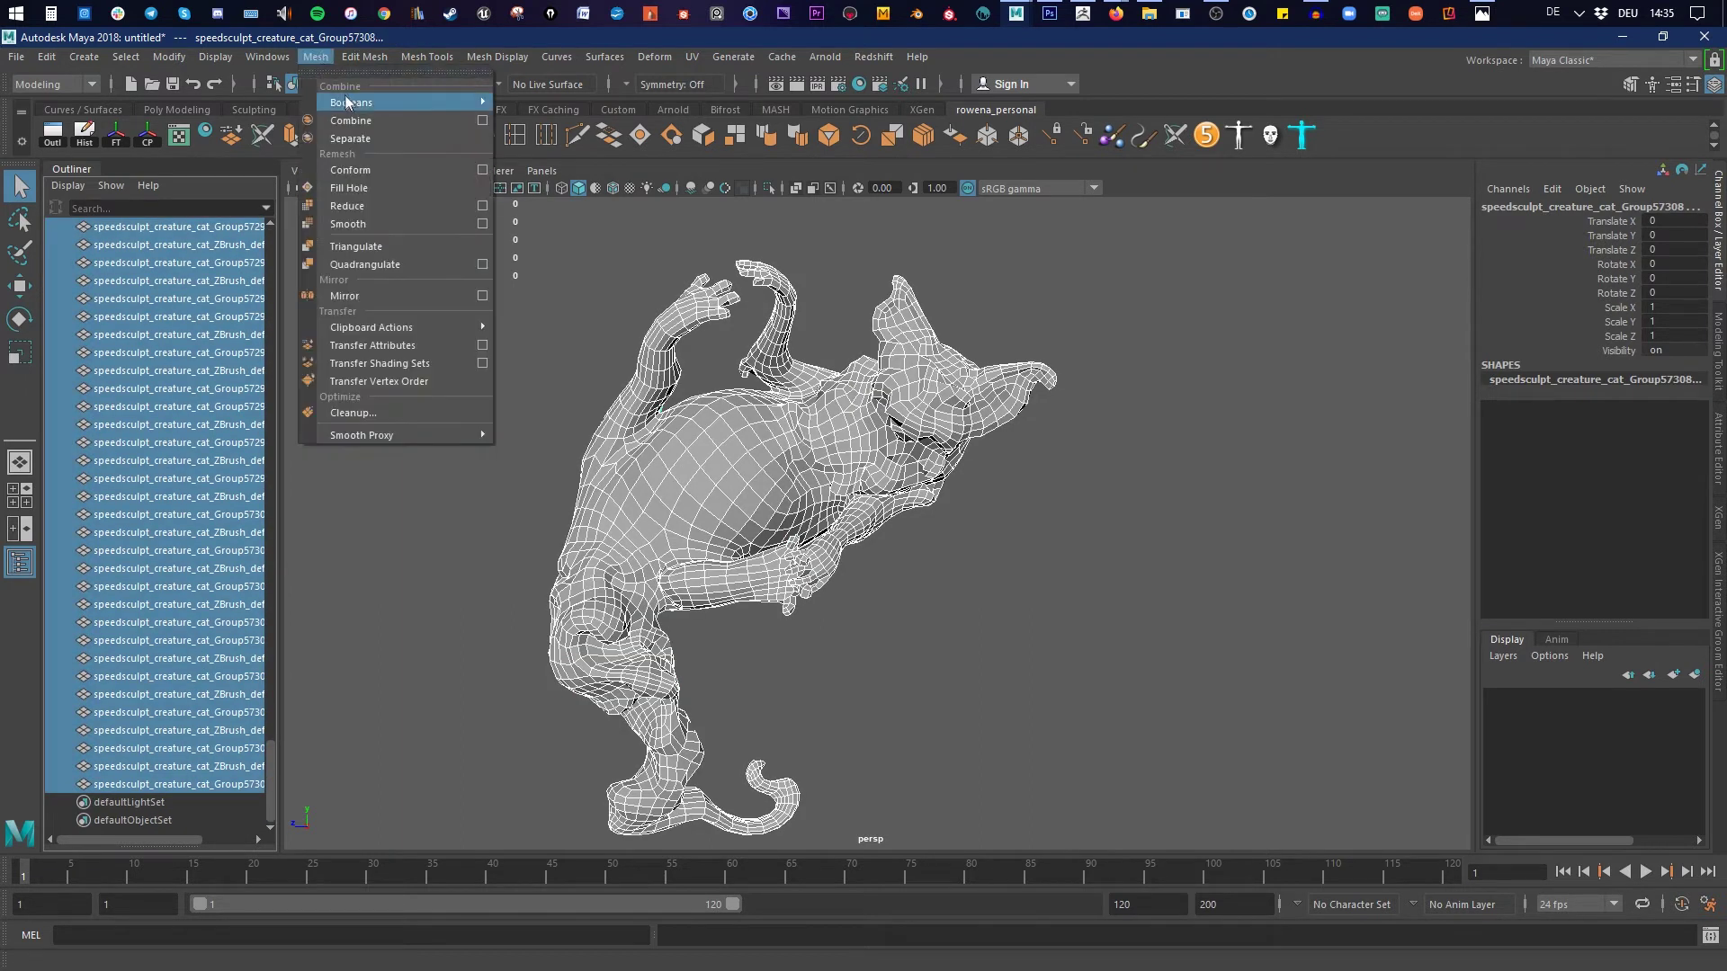
pyautogui.click(360, 113)
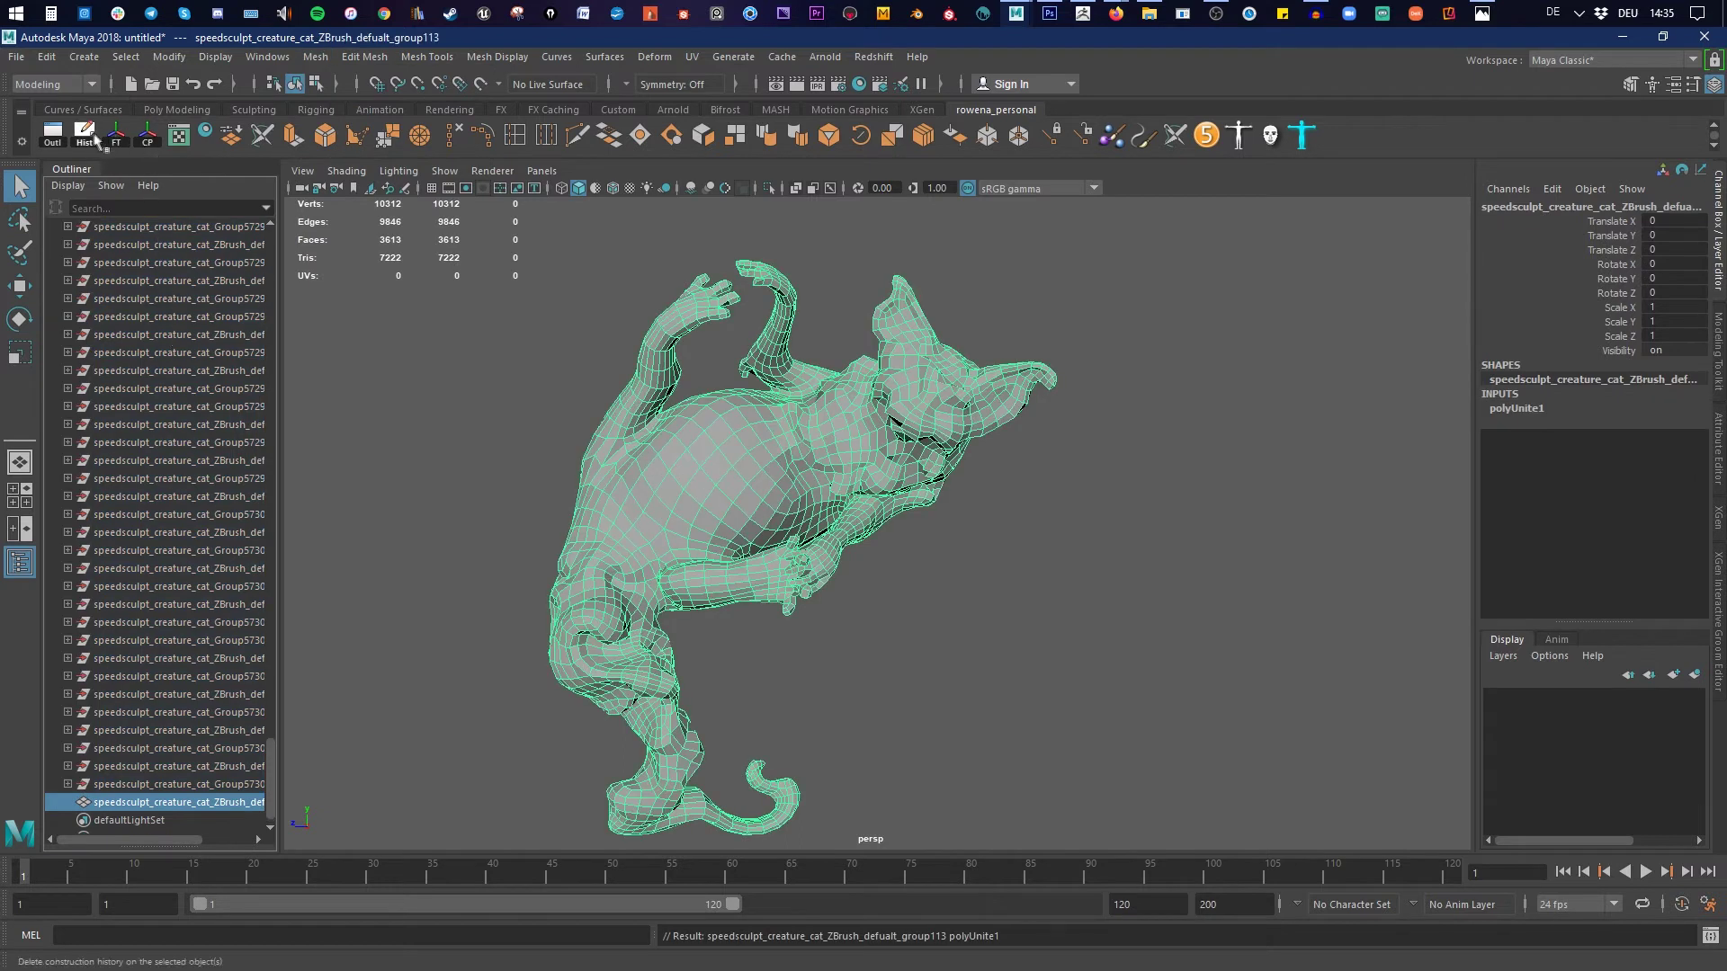
pyautogui.click(87, 139)
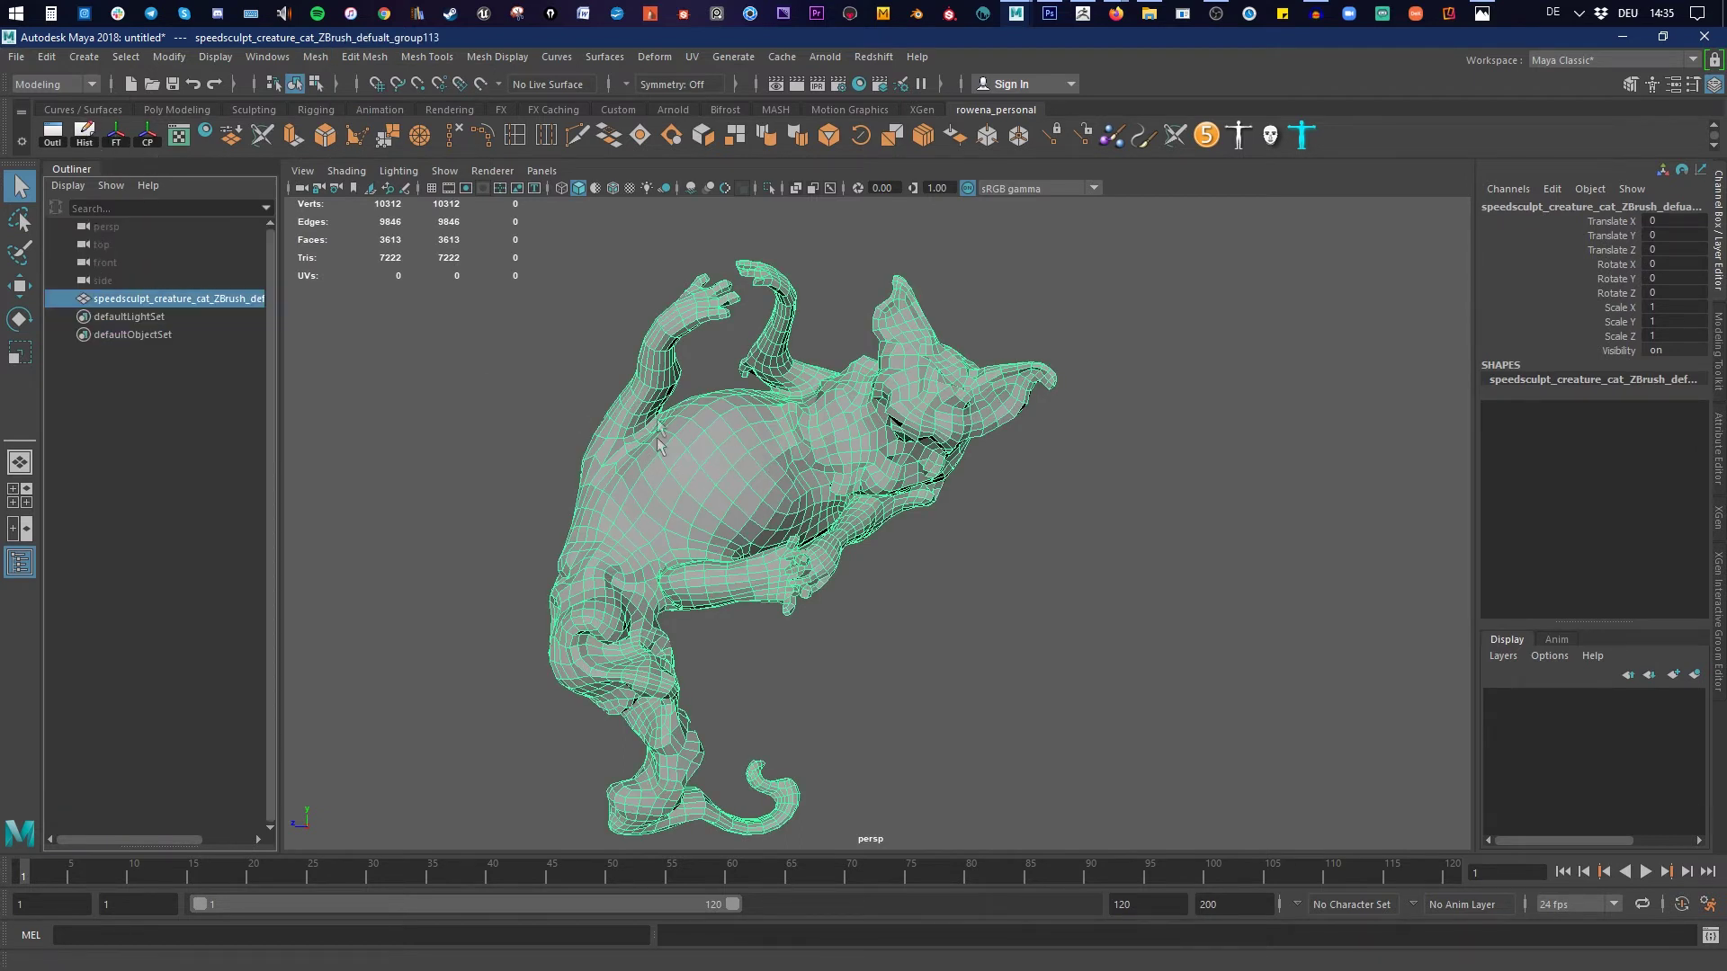
# - Inspect the combined cat's vertices in vertex mode, then minimise Maya
pyautogui.moveTo(705, 434); pyautogui.dragTo(629, 435, button='right')
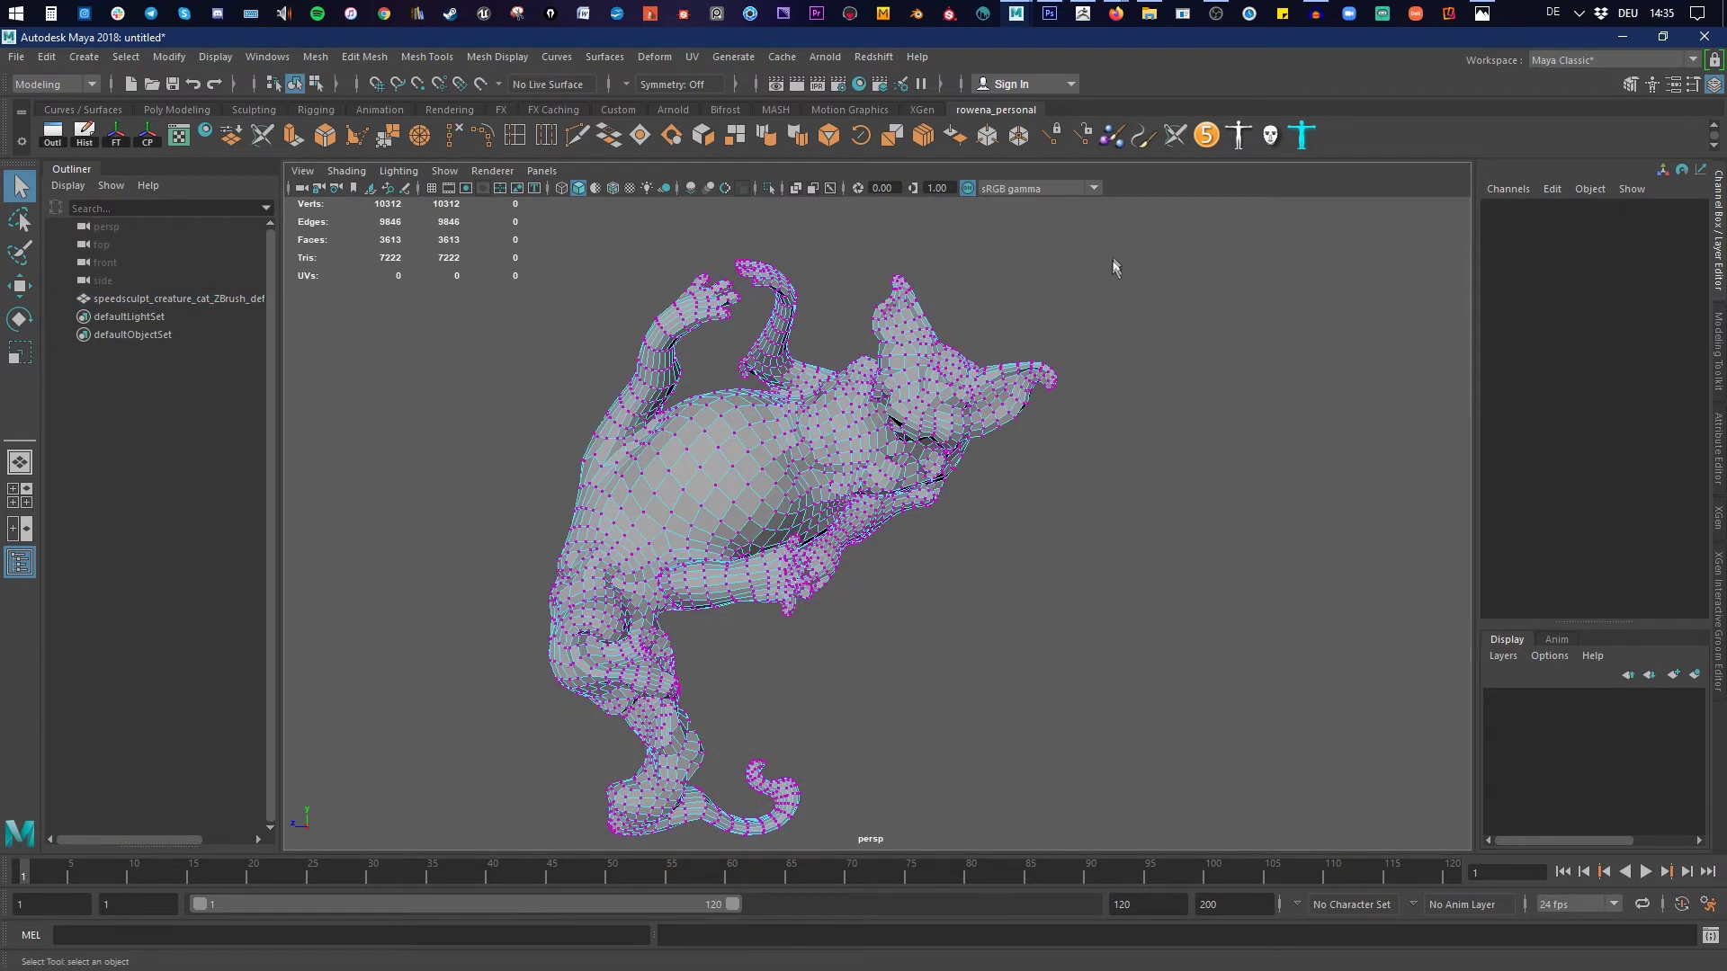
pyautogui.moveTo(1114, 239); pyautogui.dragTo(477, 849)
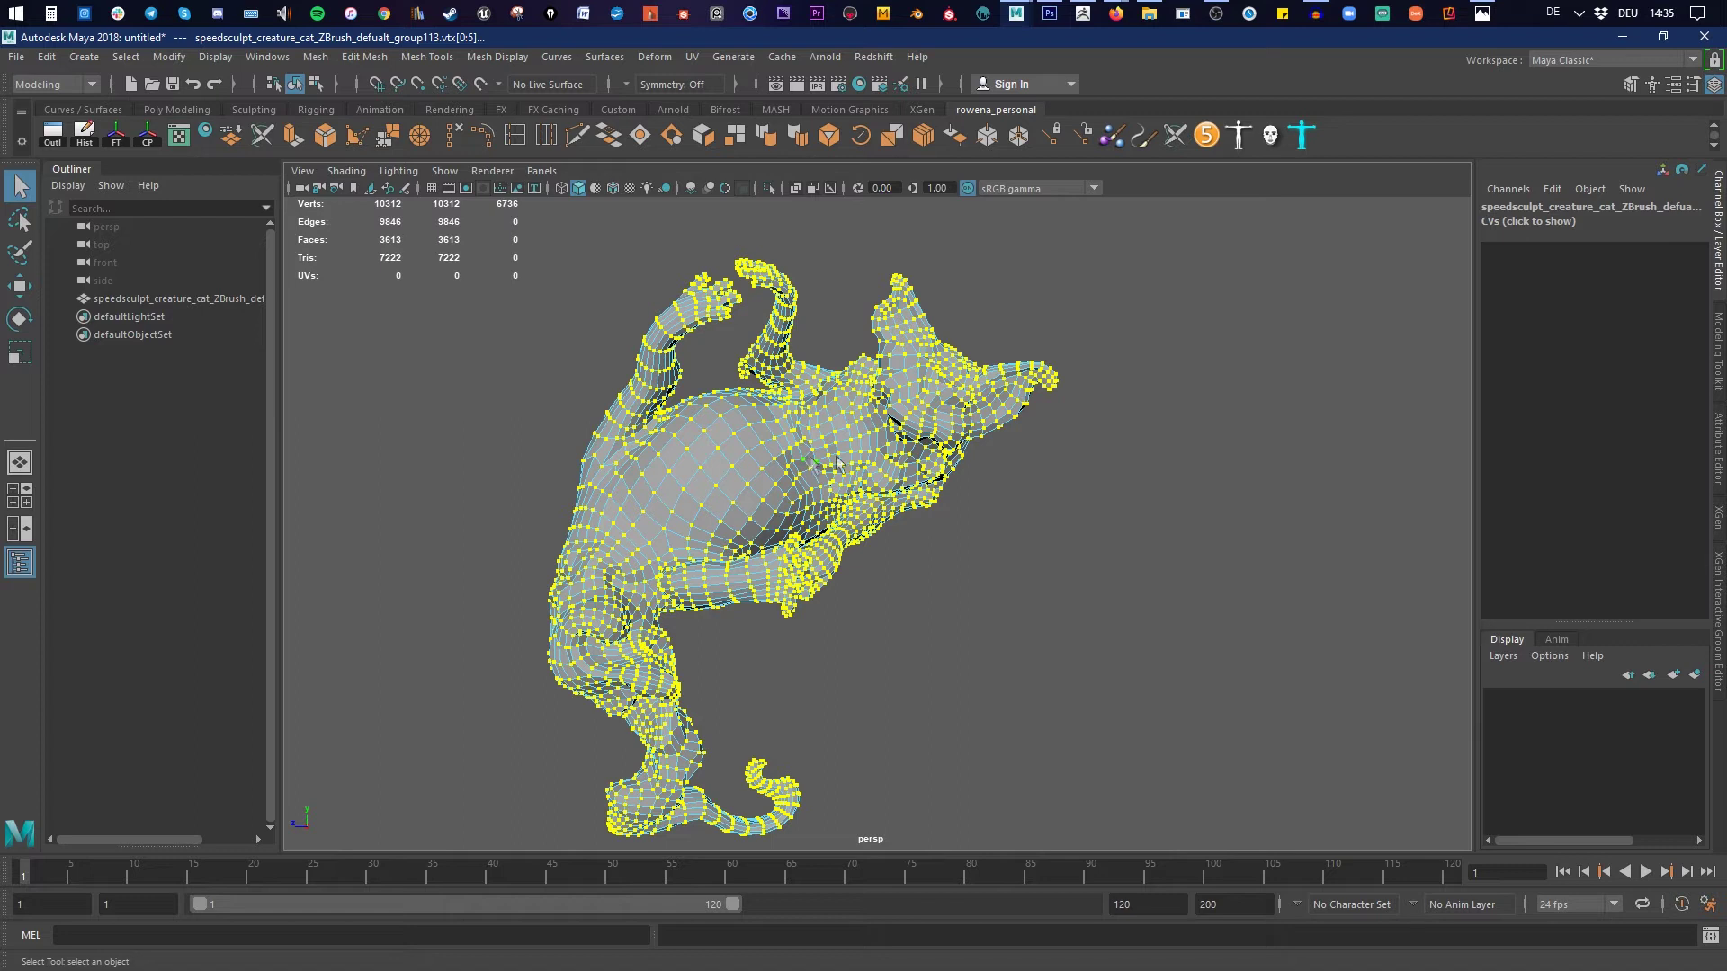
pyautogui.click(1085, 410)
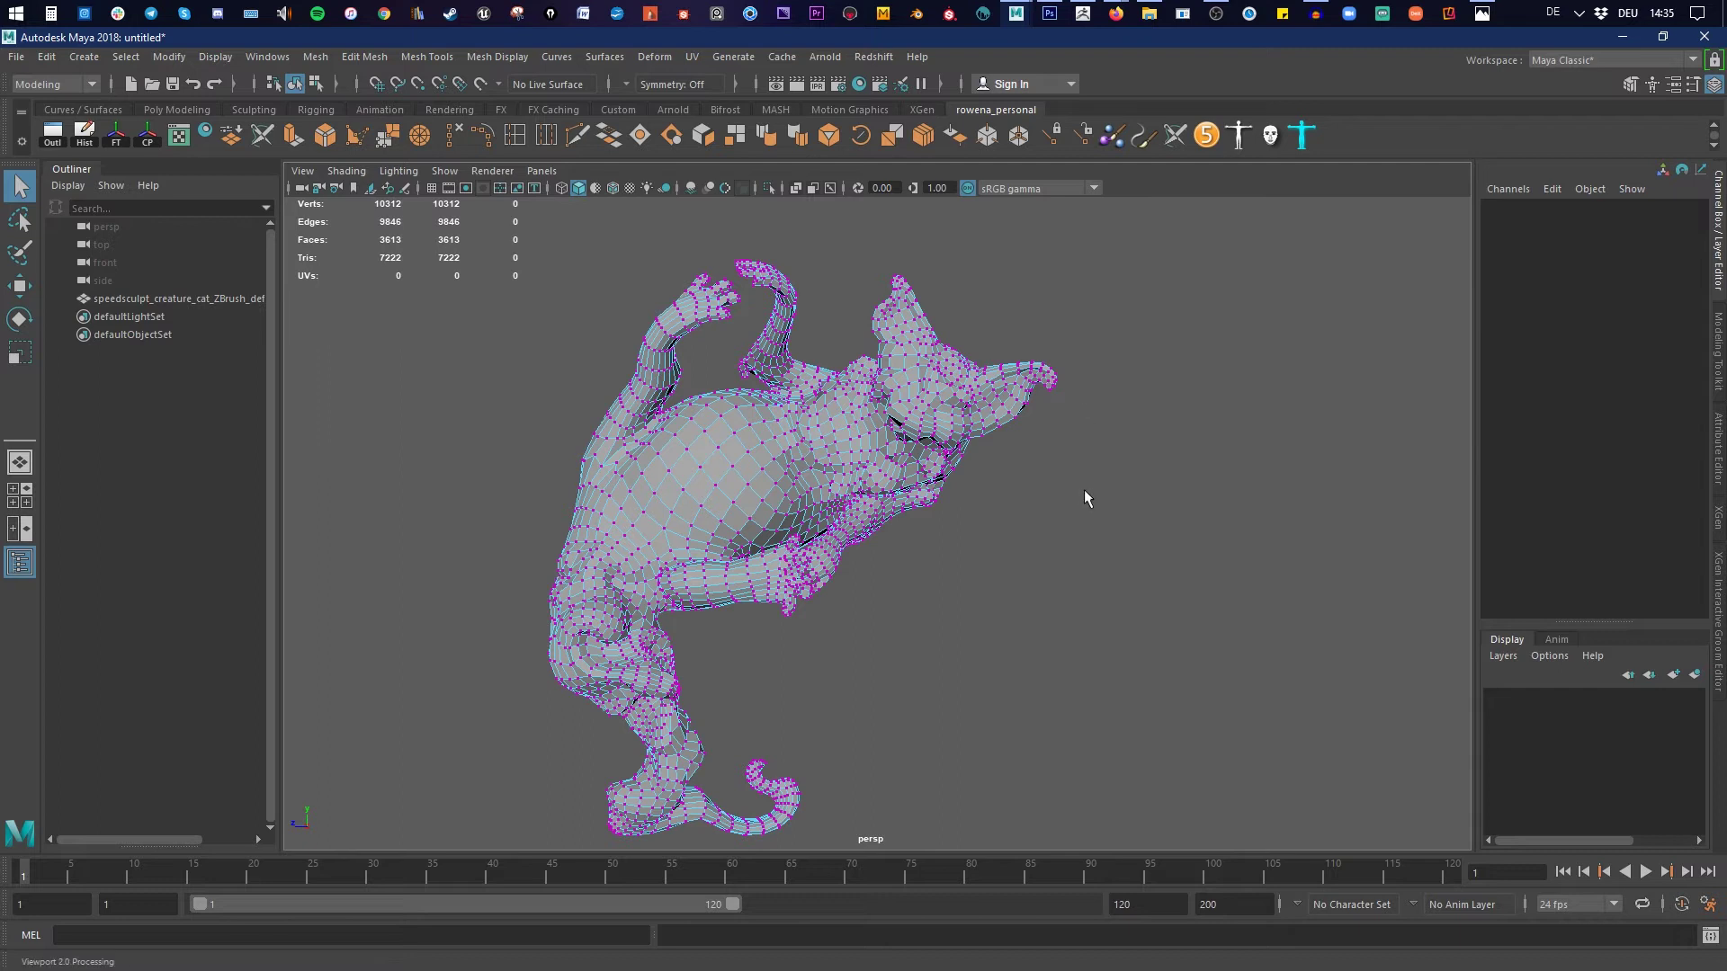
pyautogui.click(1621, 37)
# - Back in ZBrush, toggle the Grp button in Tool > Export so sub groups aren't exported
pyautogui.click(1083, 14)
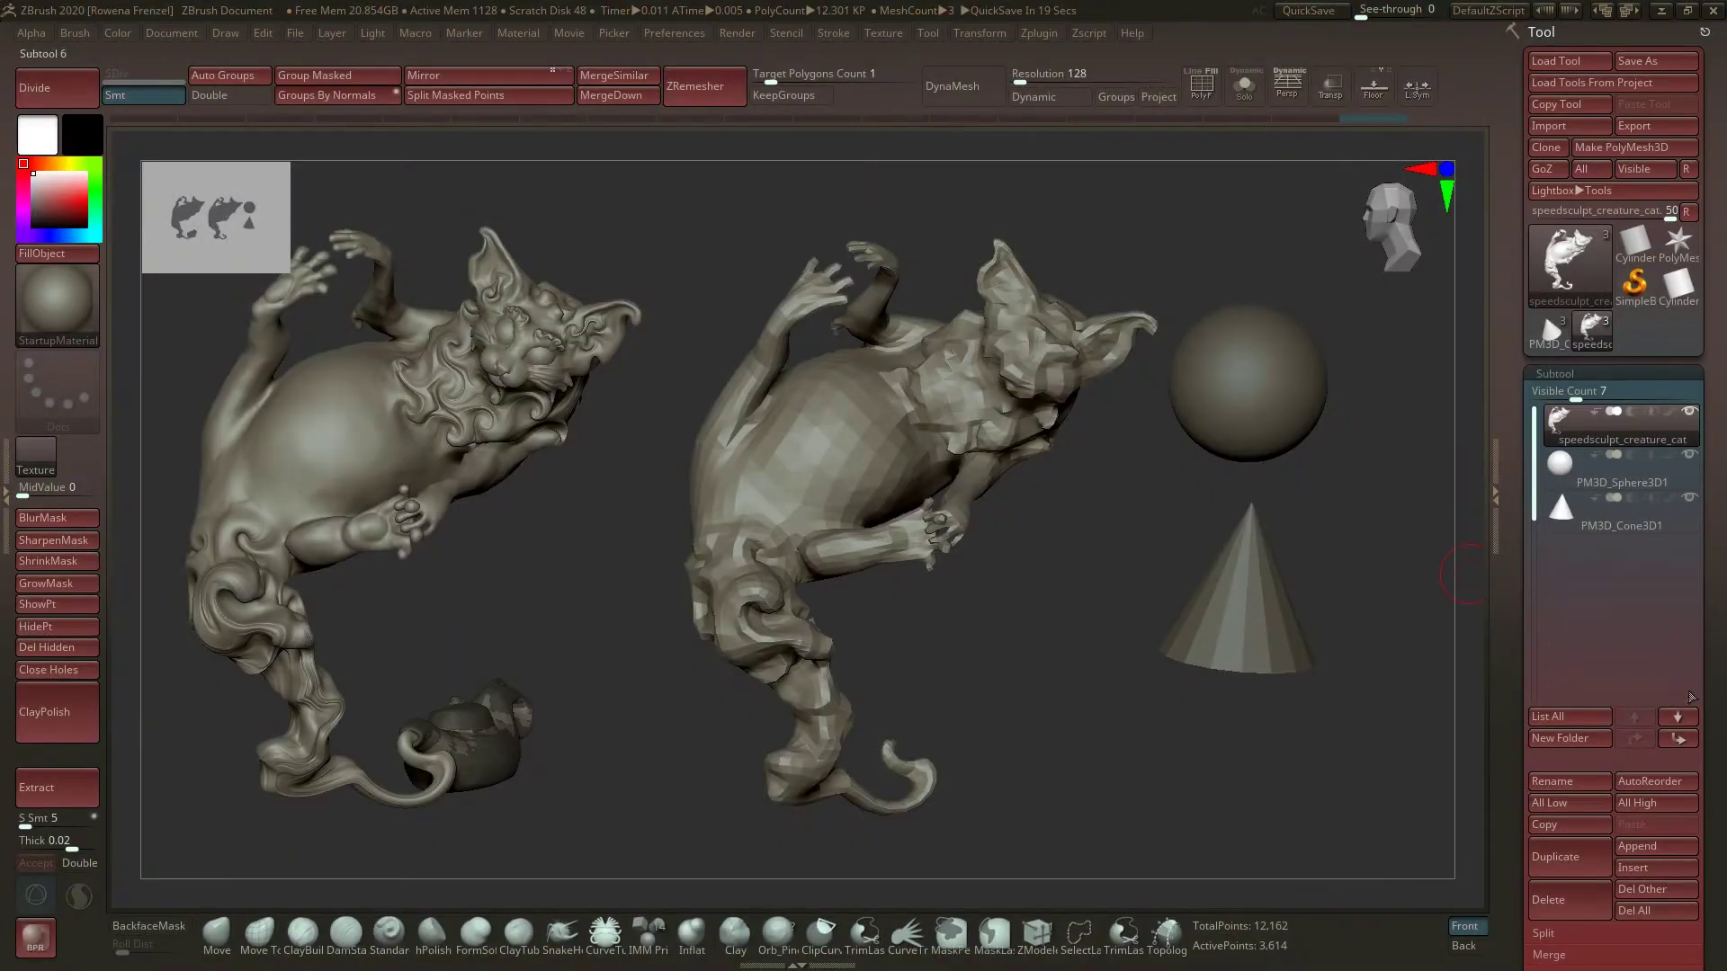
pyautogui.scroll(-15, 1540, 308)
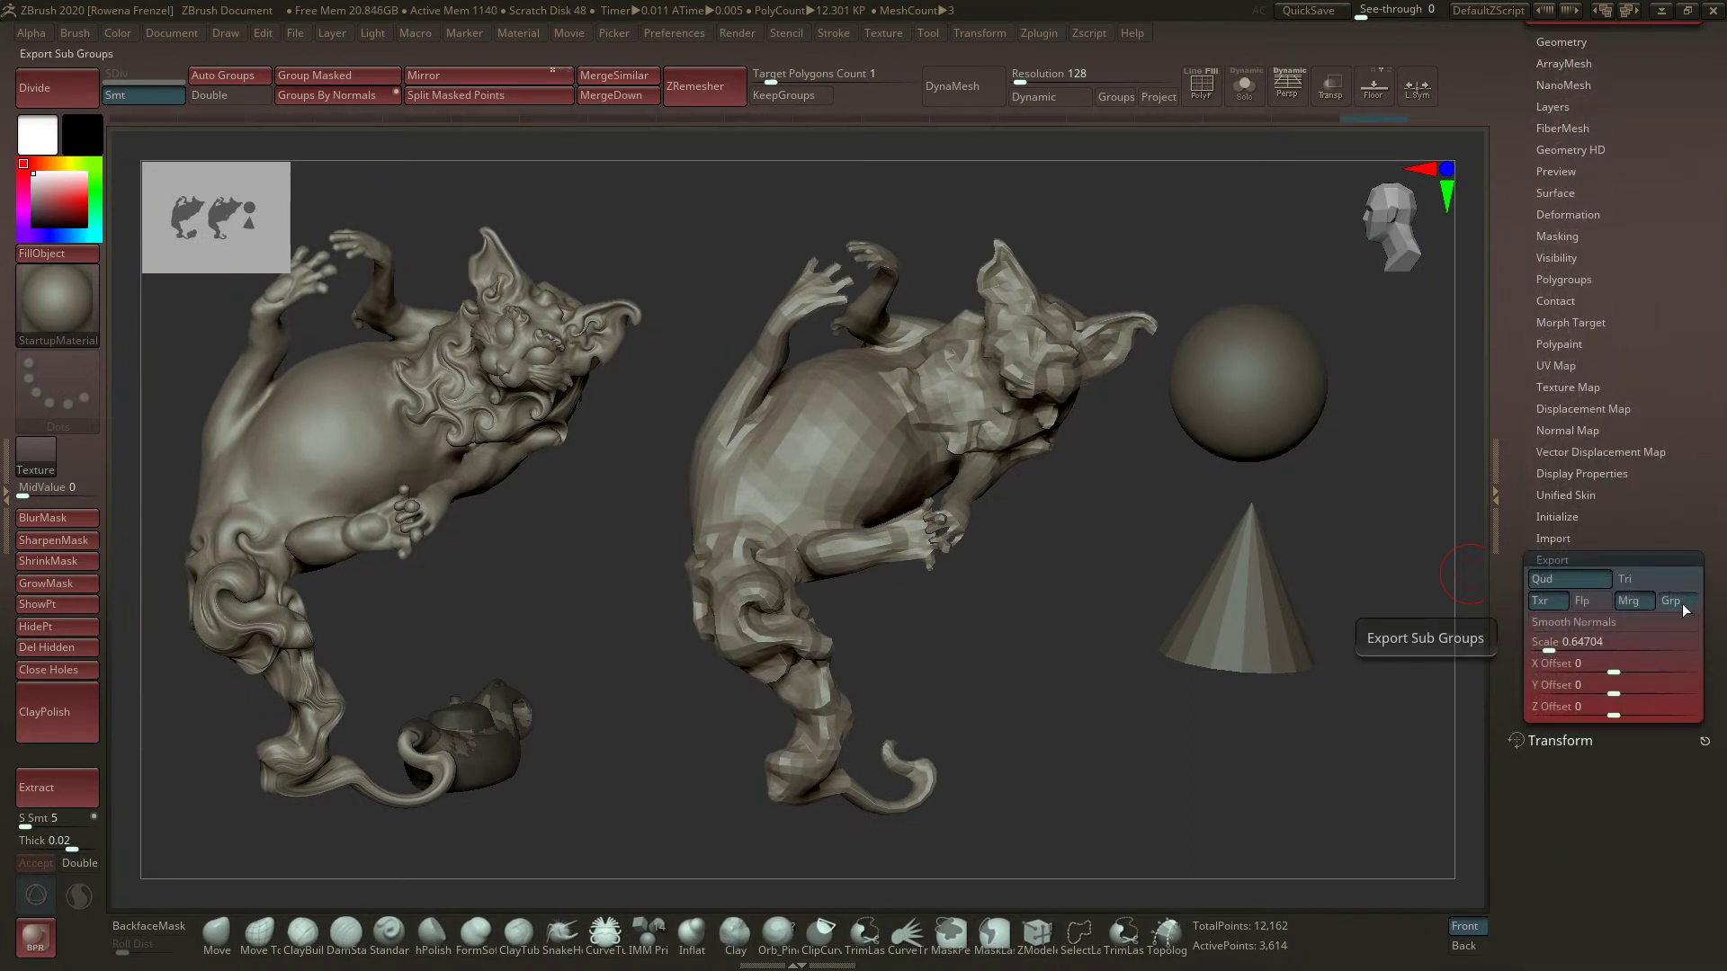
pyautogui.click(1678, 600)
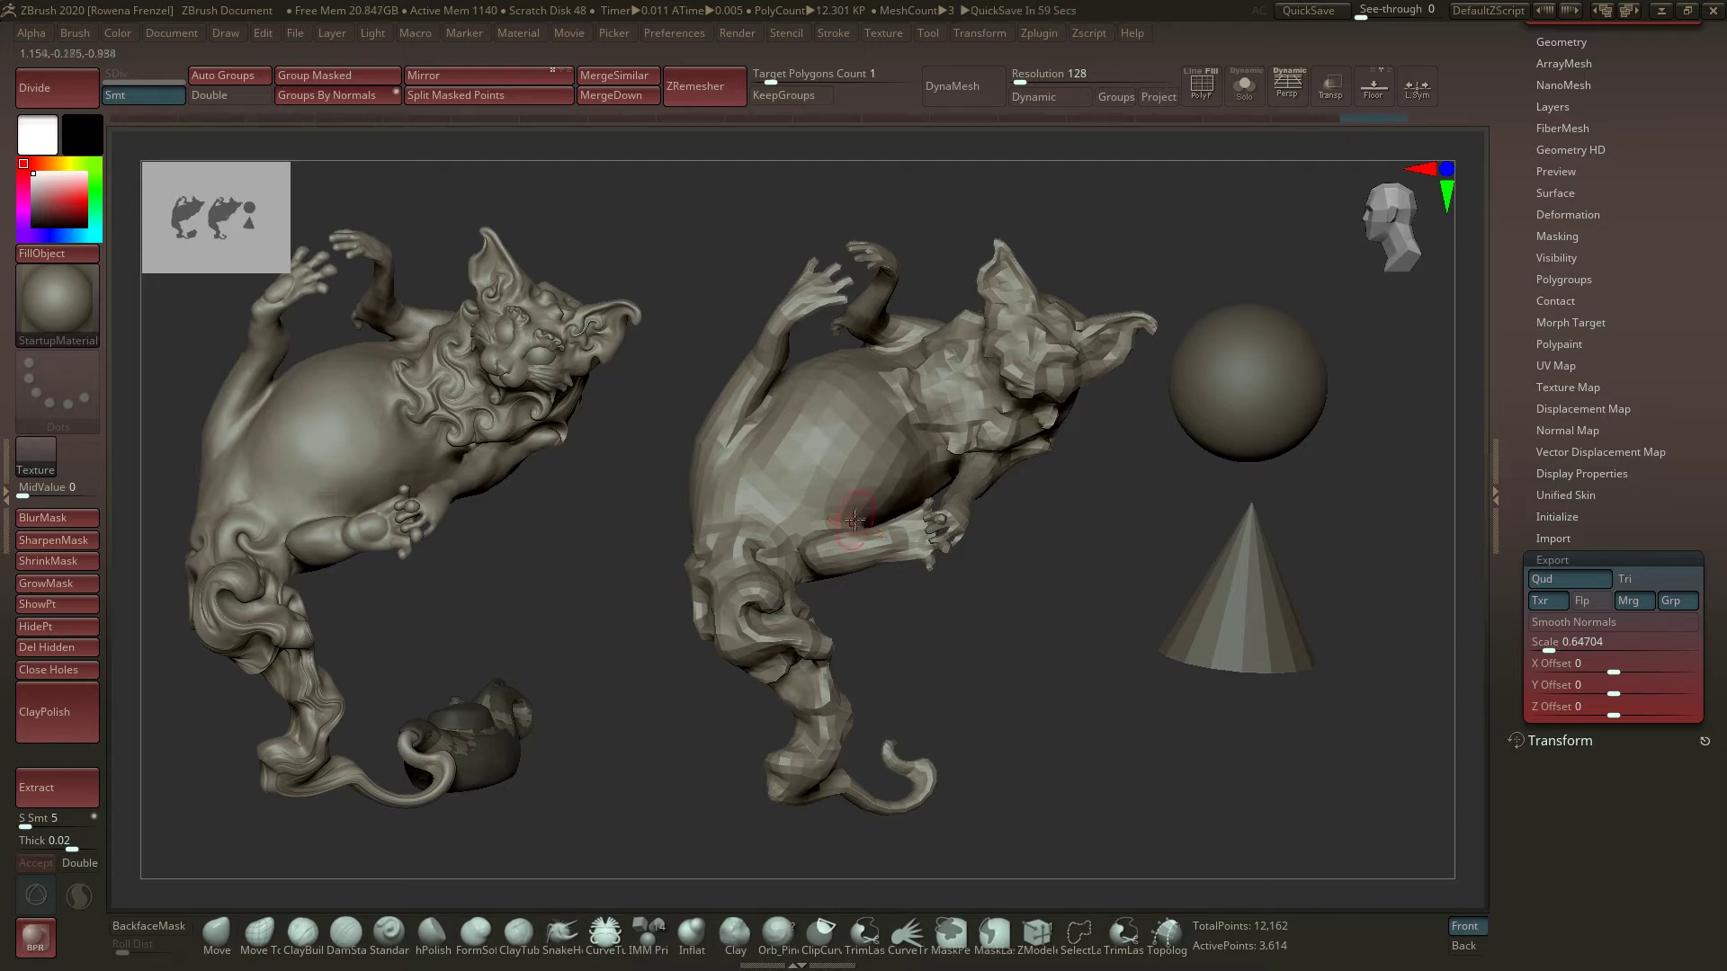
pyautogui.click(1670, 599)
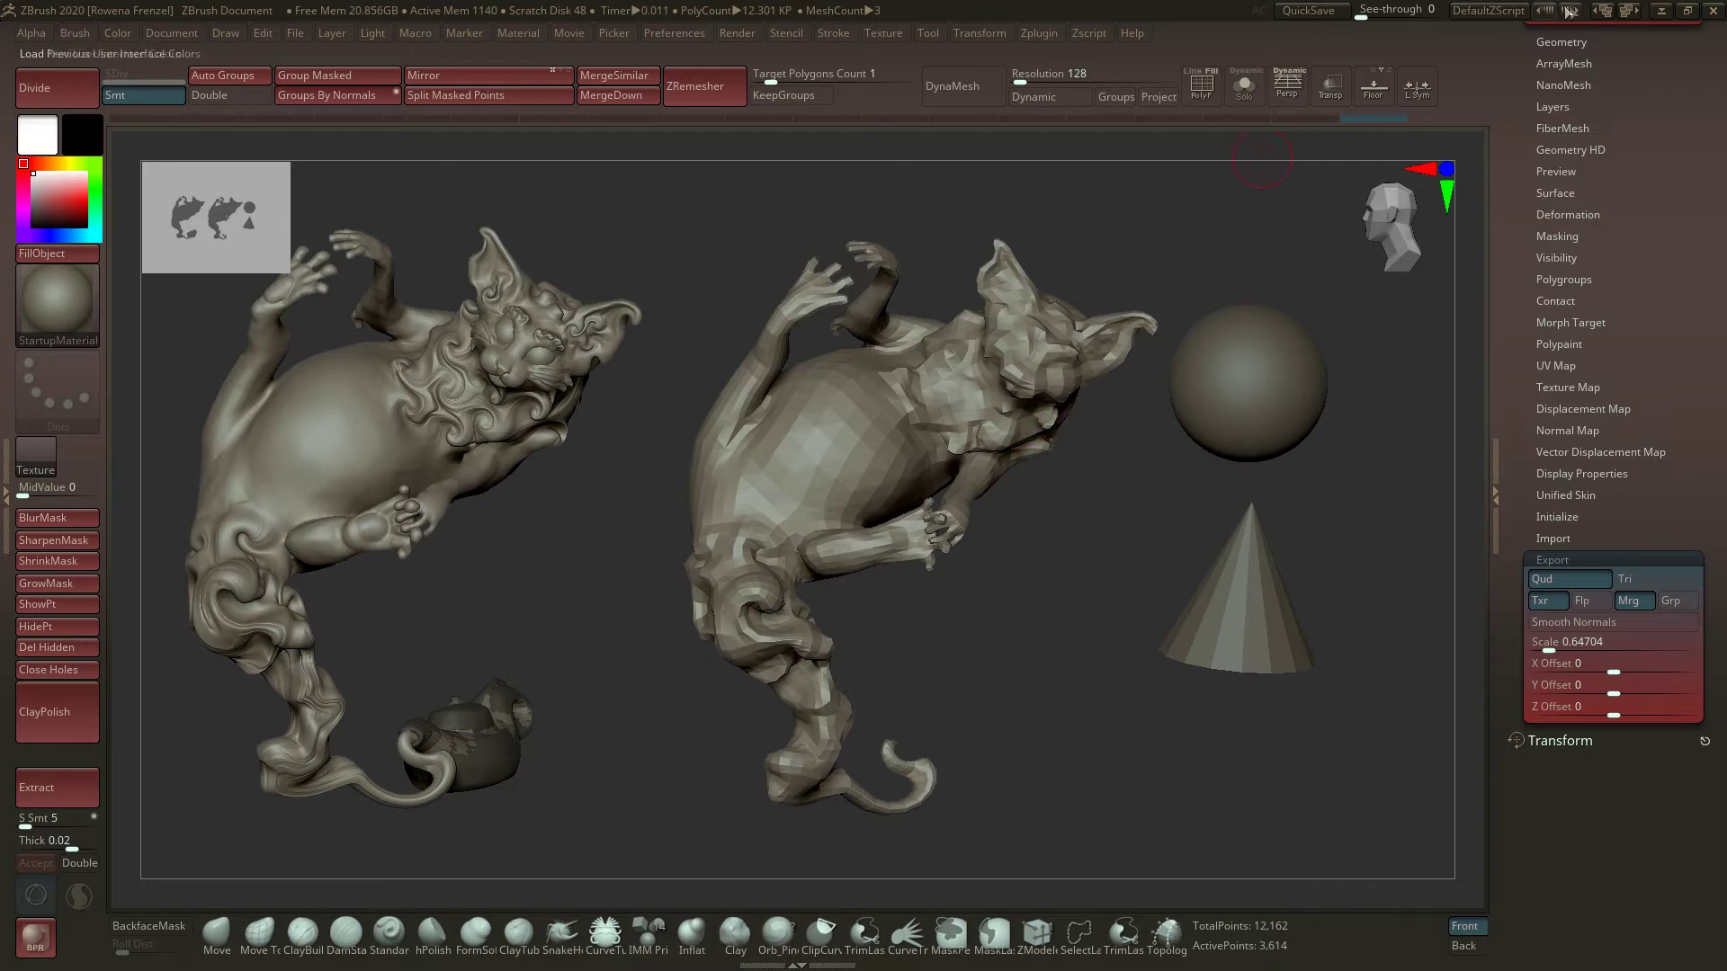
# - Minimise ZBrush and bring the Maya window back up
pyautogui.click(1661, 10)
pyautogui.moveTo(1016, 18)
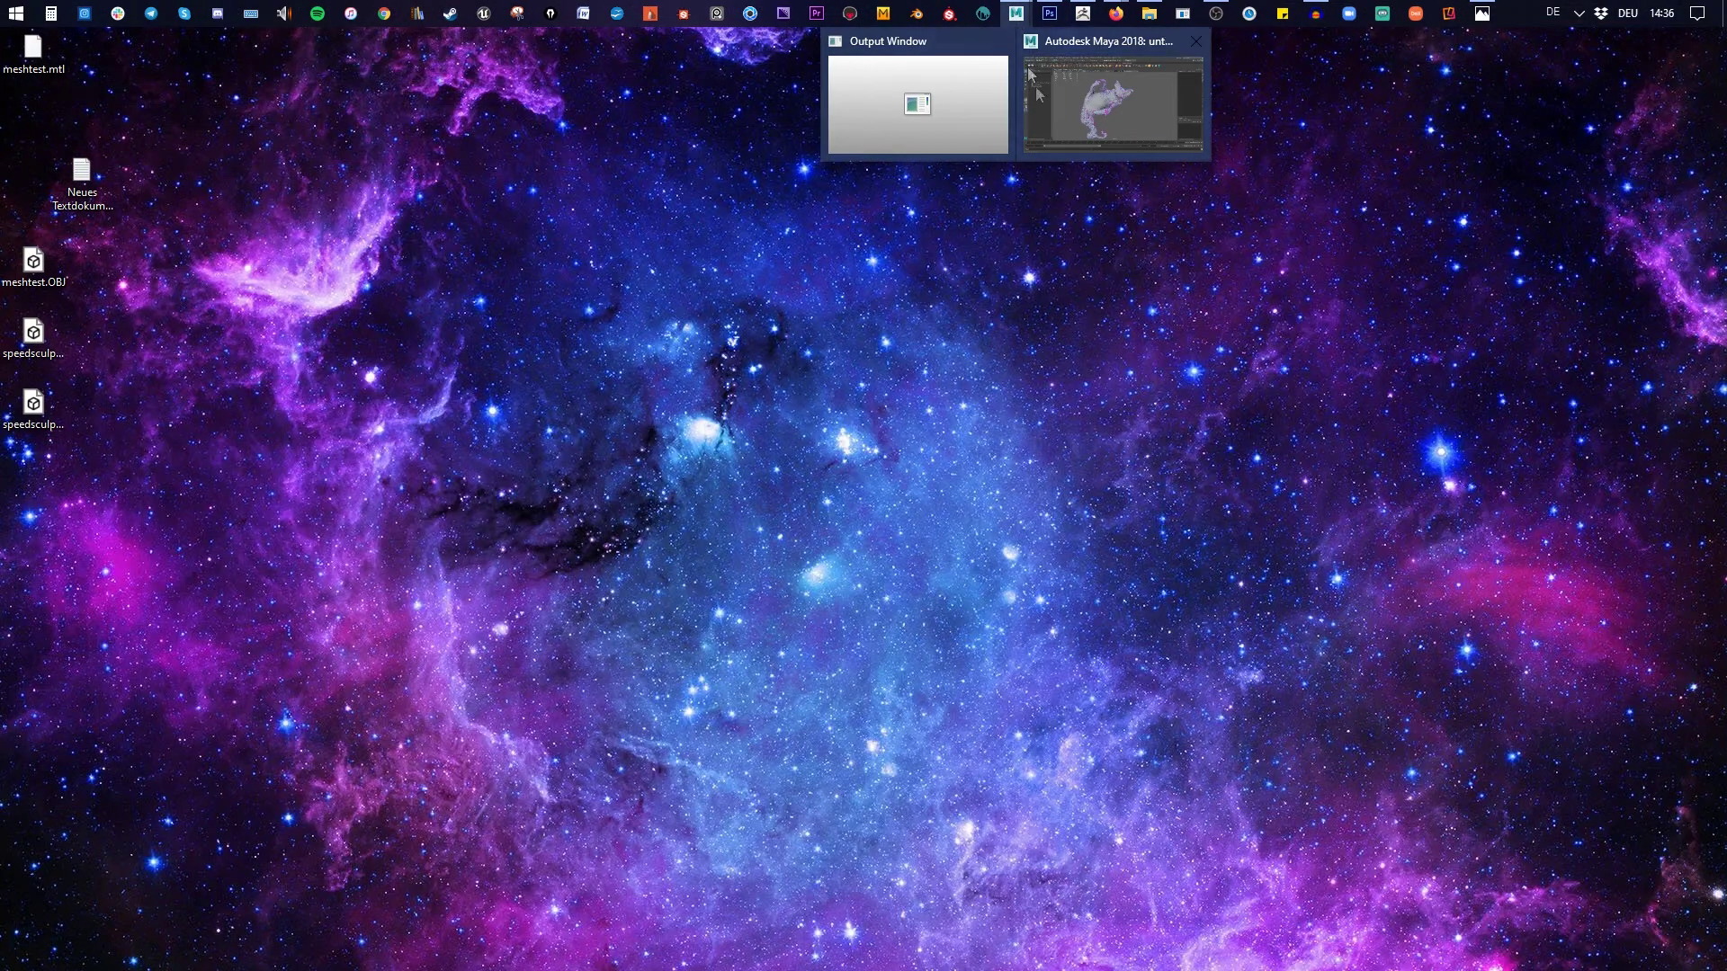
pyautogui.click(1061, 115)
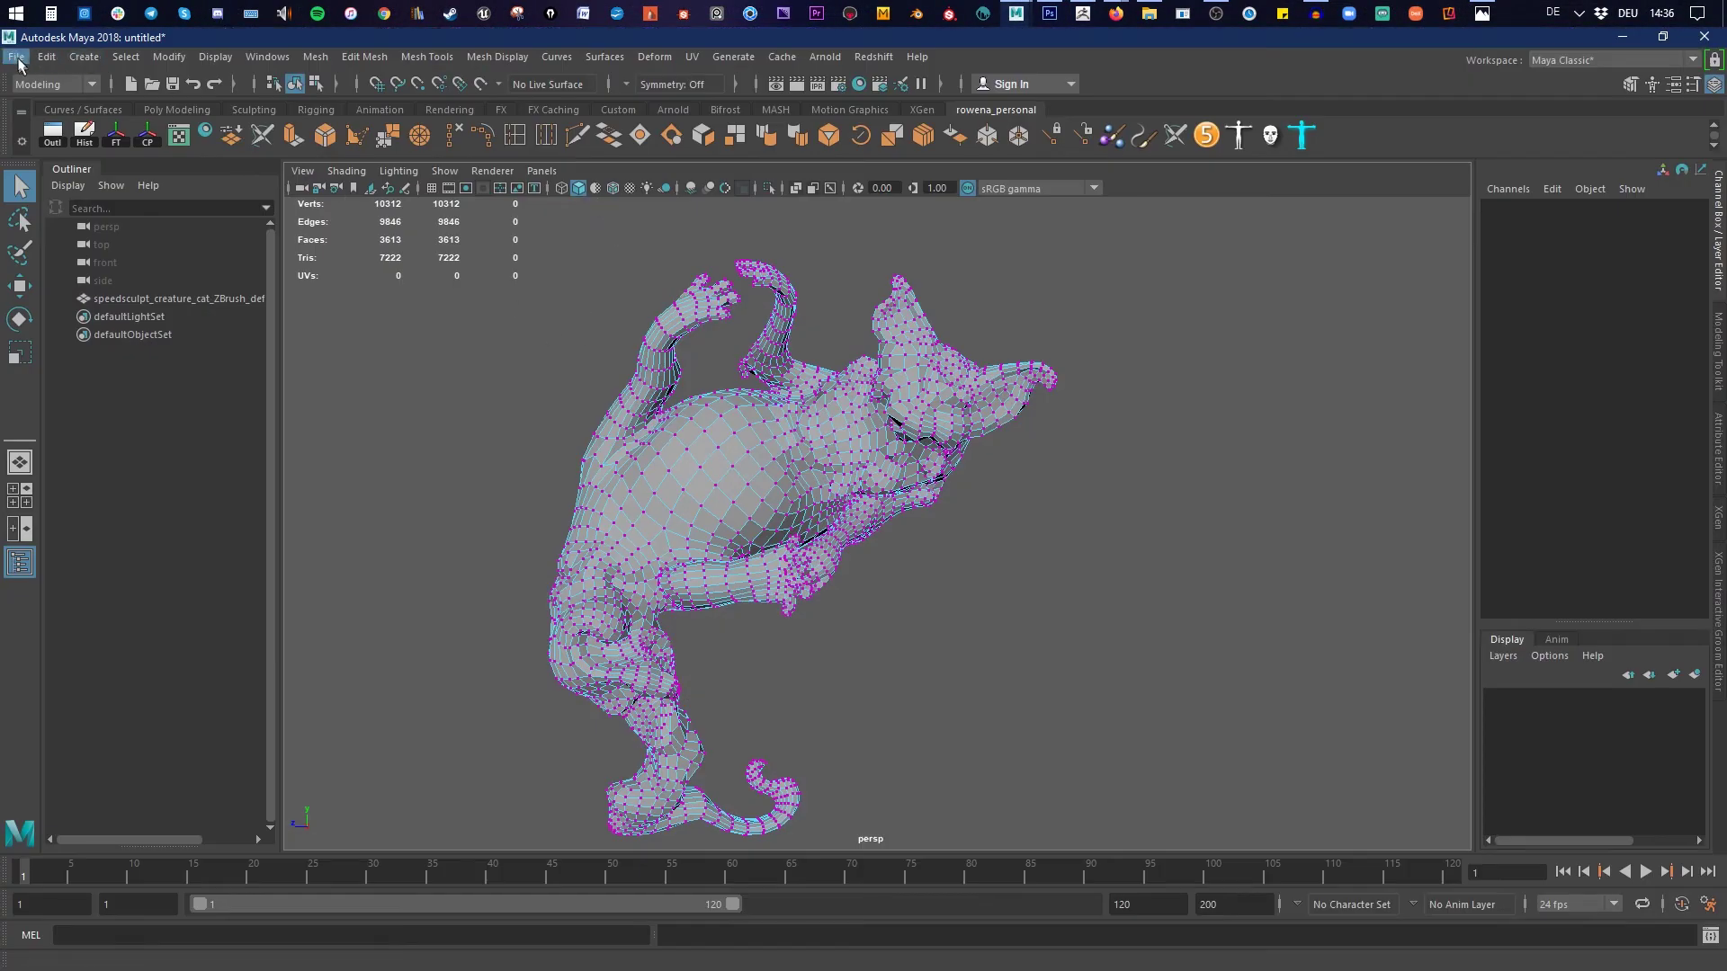
# - Import speedsculpt_creature_cat_GrpOFF.OBJ via File > Import, select it, then minimise Maya
pyautogui.click(14, 58)
pyautogui.click(41, 254)
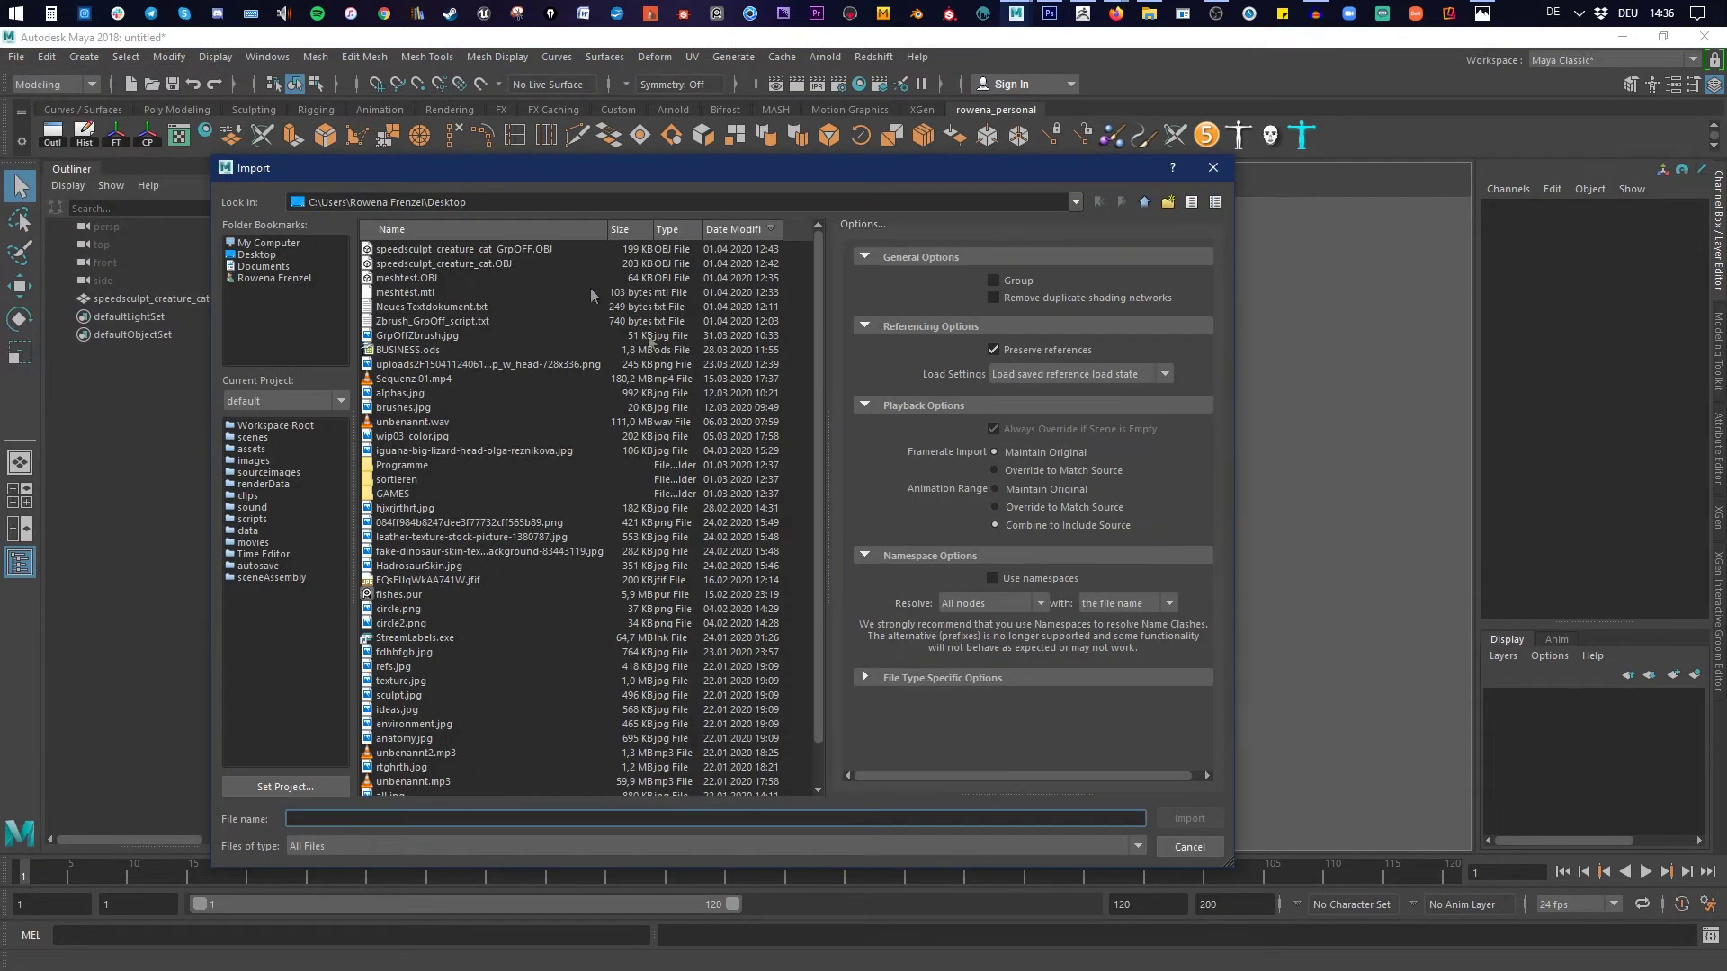
pyautogui.click(490, 249)
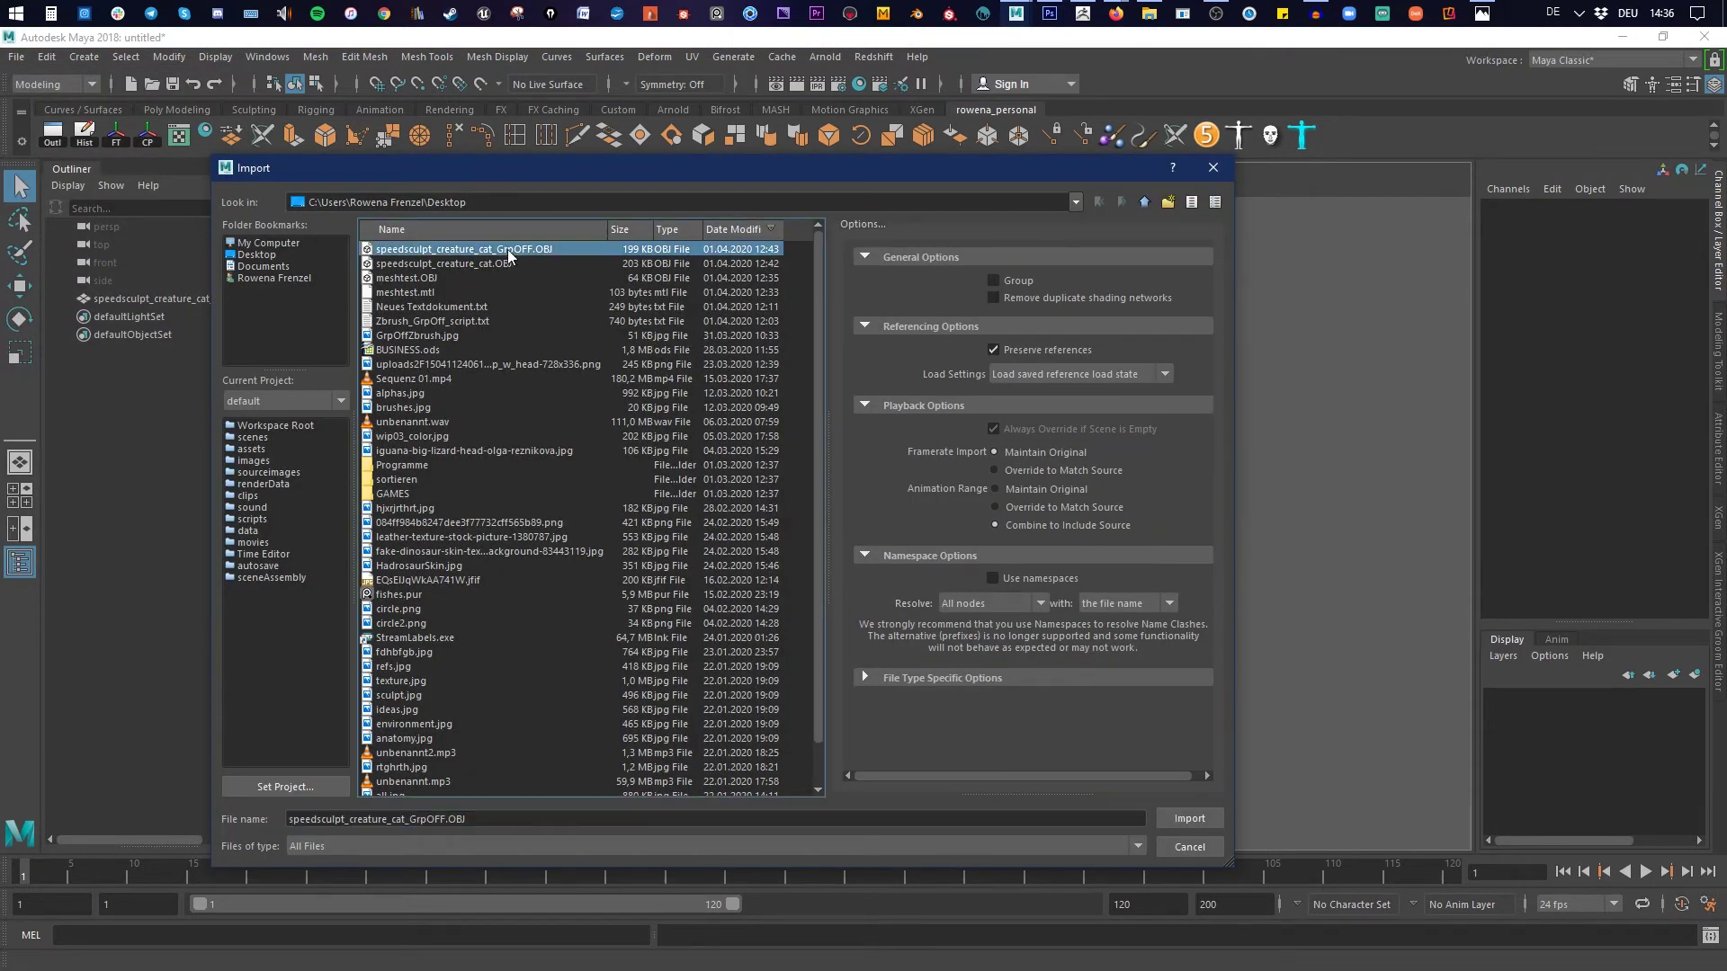
pyautogui.click(1188, 819)
pyautogui.click(216, 318)
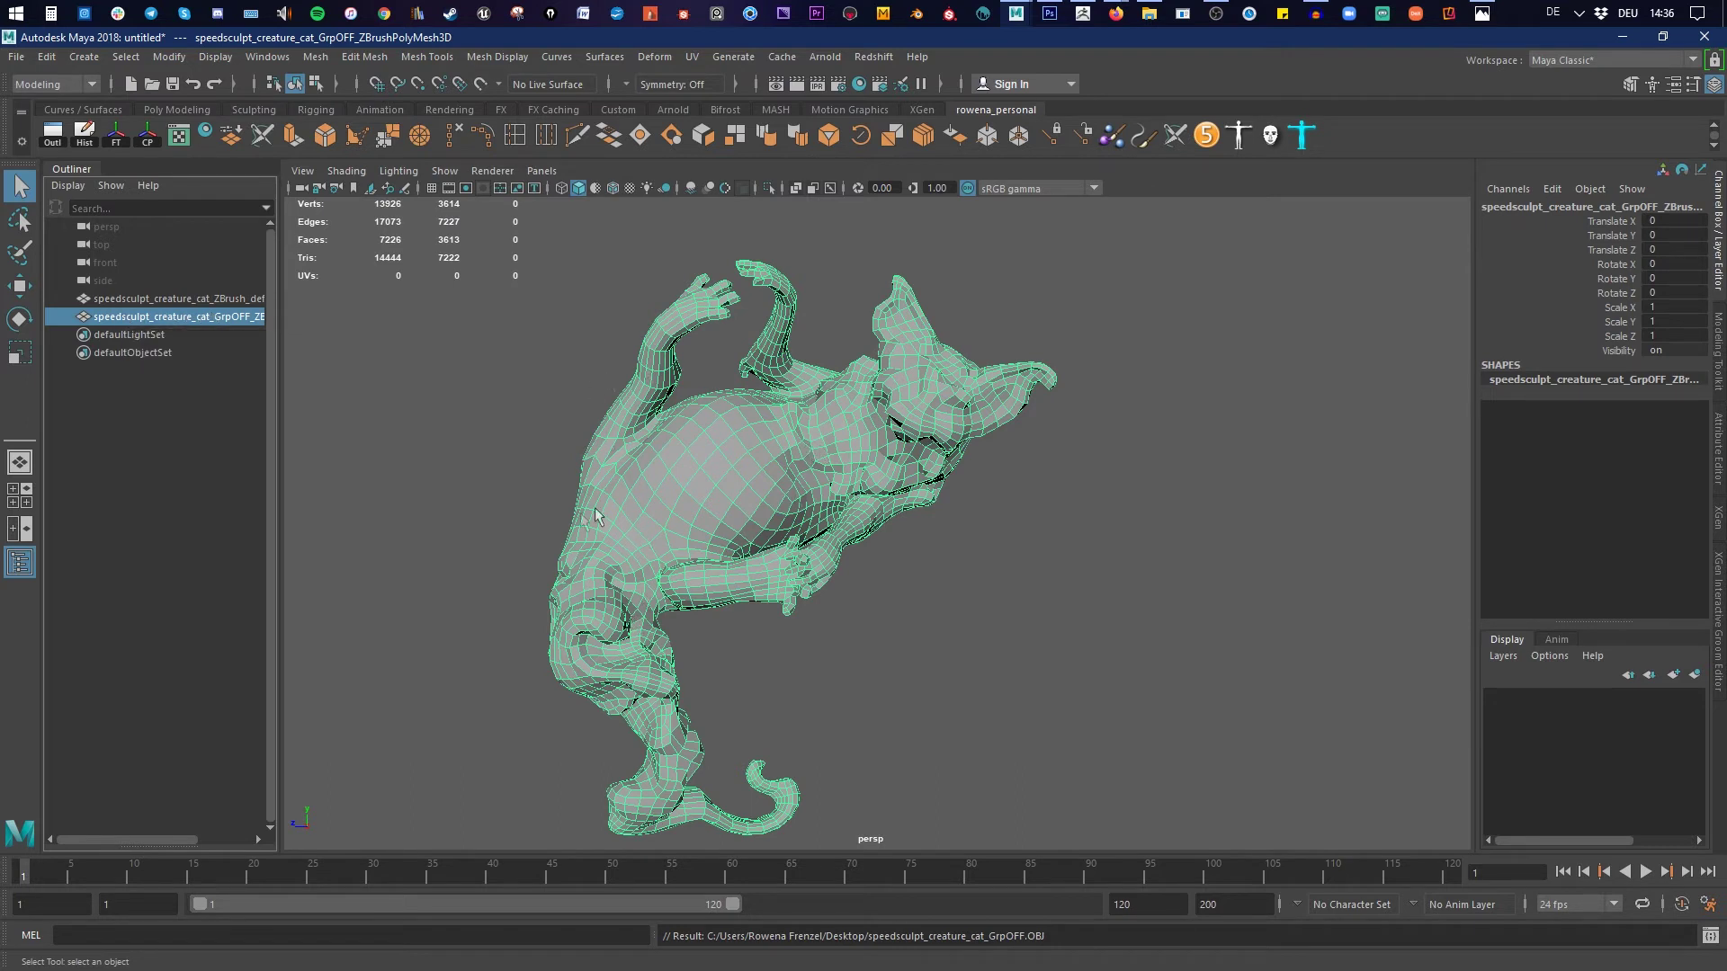
pyautogui.click(1622, 37)
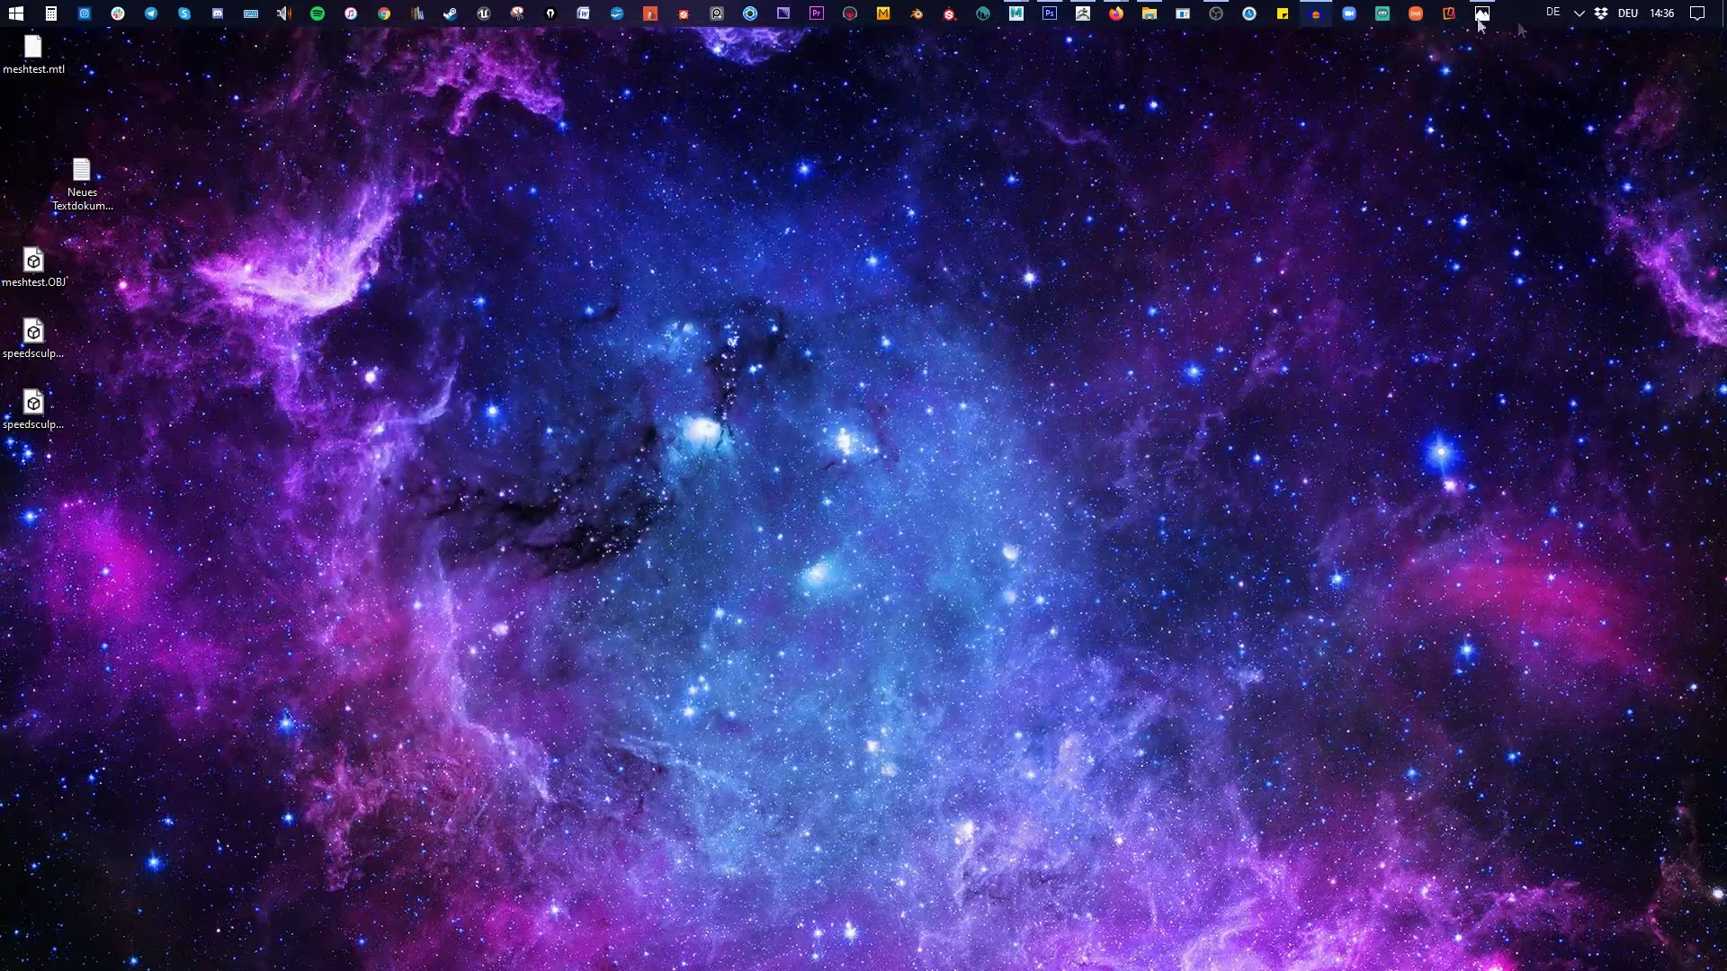
# - Restore ZBrush from the taskbar, with its export settings visible
pyautogui.click(1083, 13)
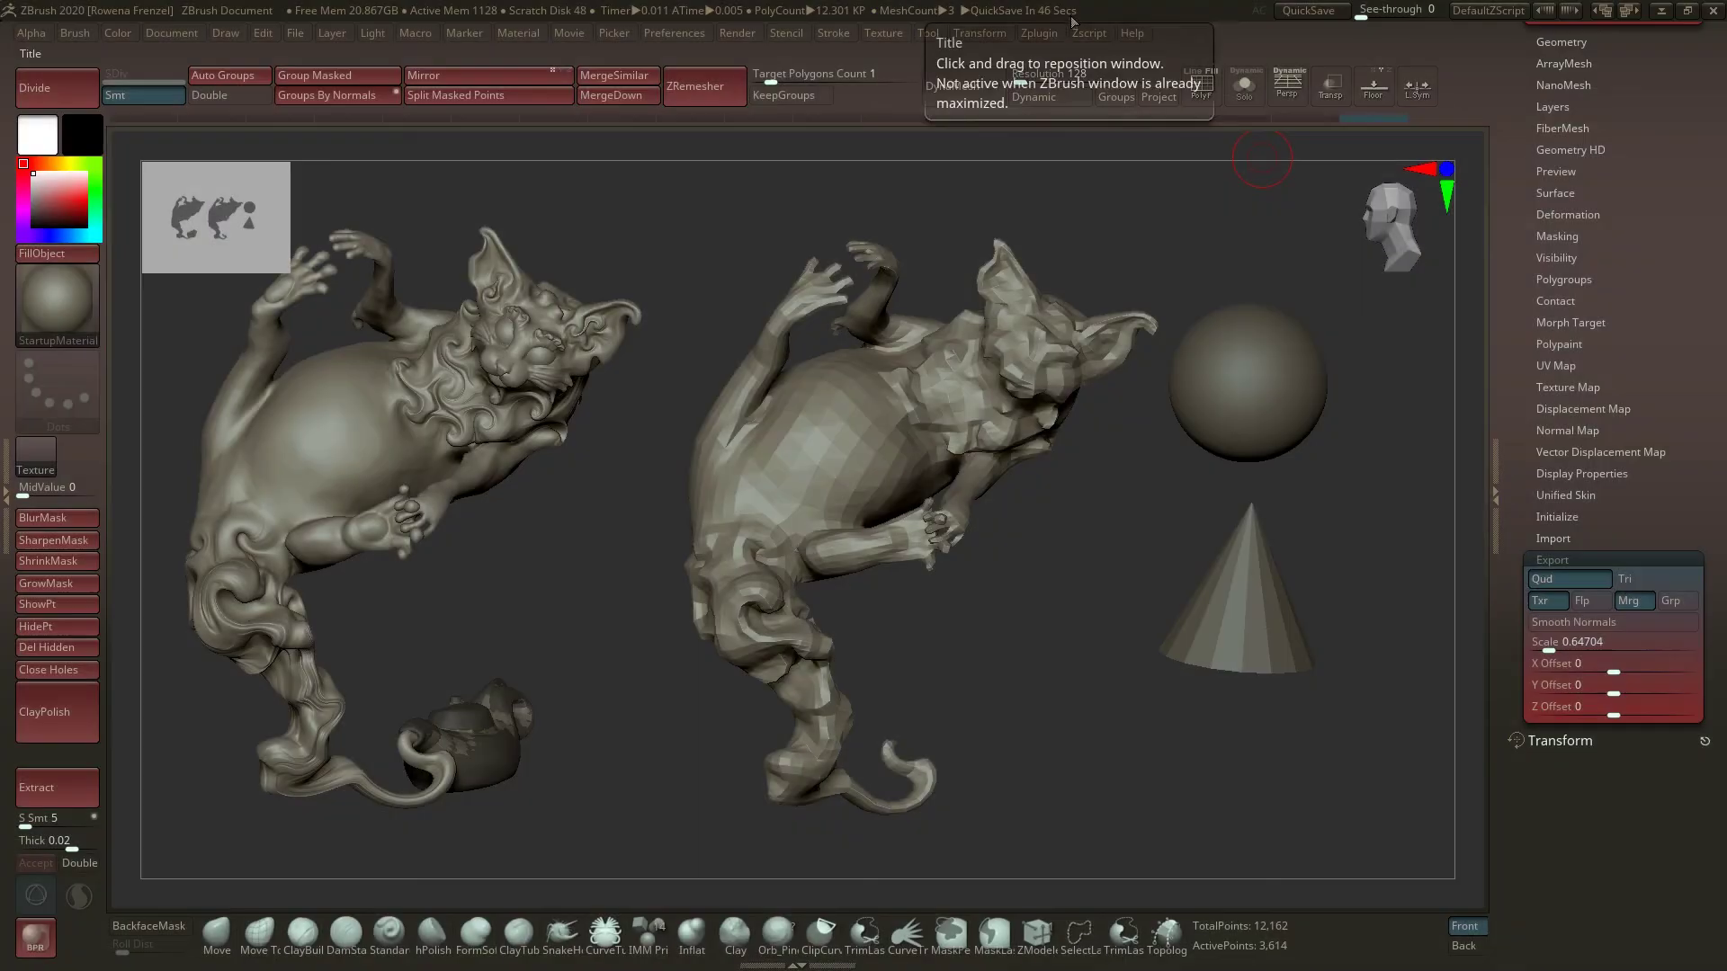
# - Enable Grp (Export Sub Groups) in Tool > Export for the cat subtool
pyautogui.click(1671, 601)
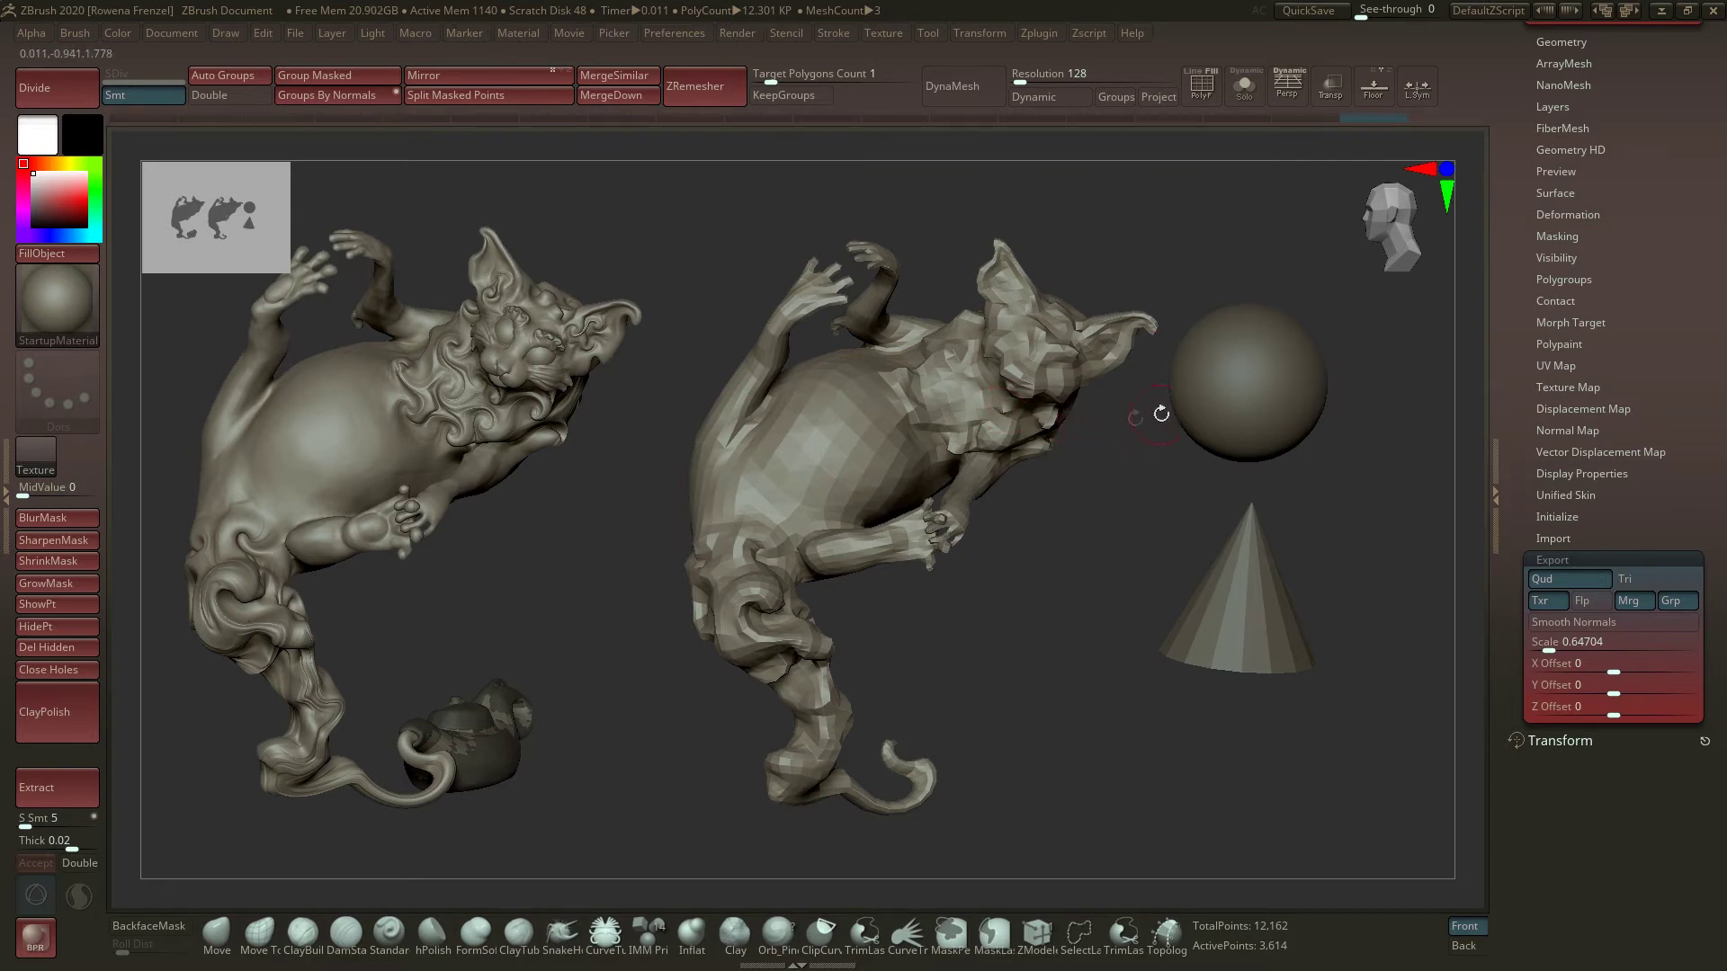
# - Select the cone subtool and check its Grp setting in Tool > Export
pyautogui.keyDown('alt'); pyautogui.click(1210, 373); pyautogui.keyUp('alt')
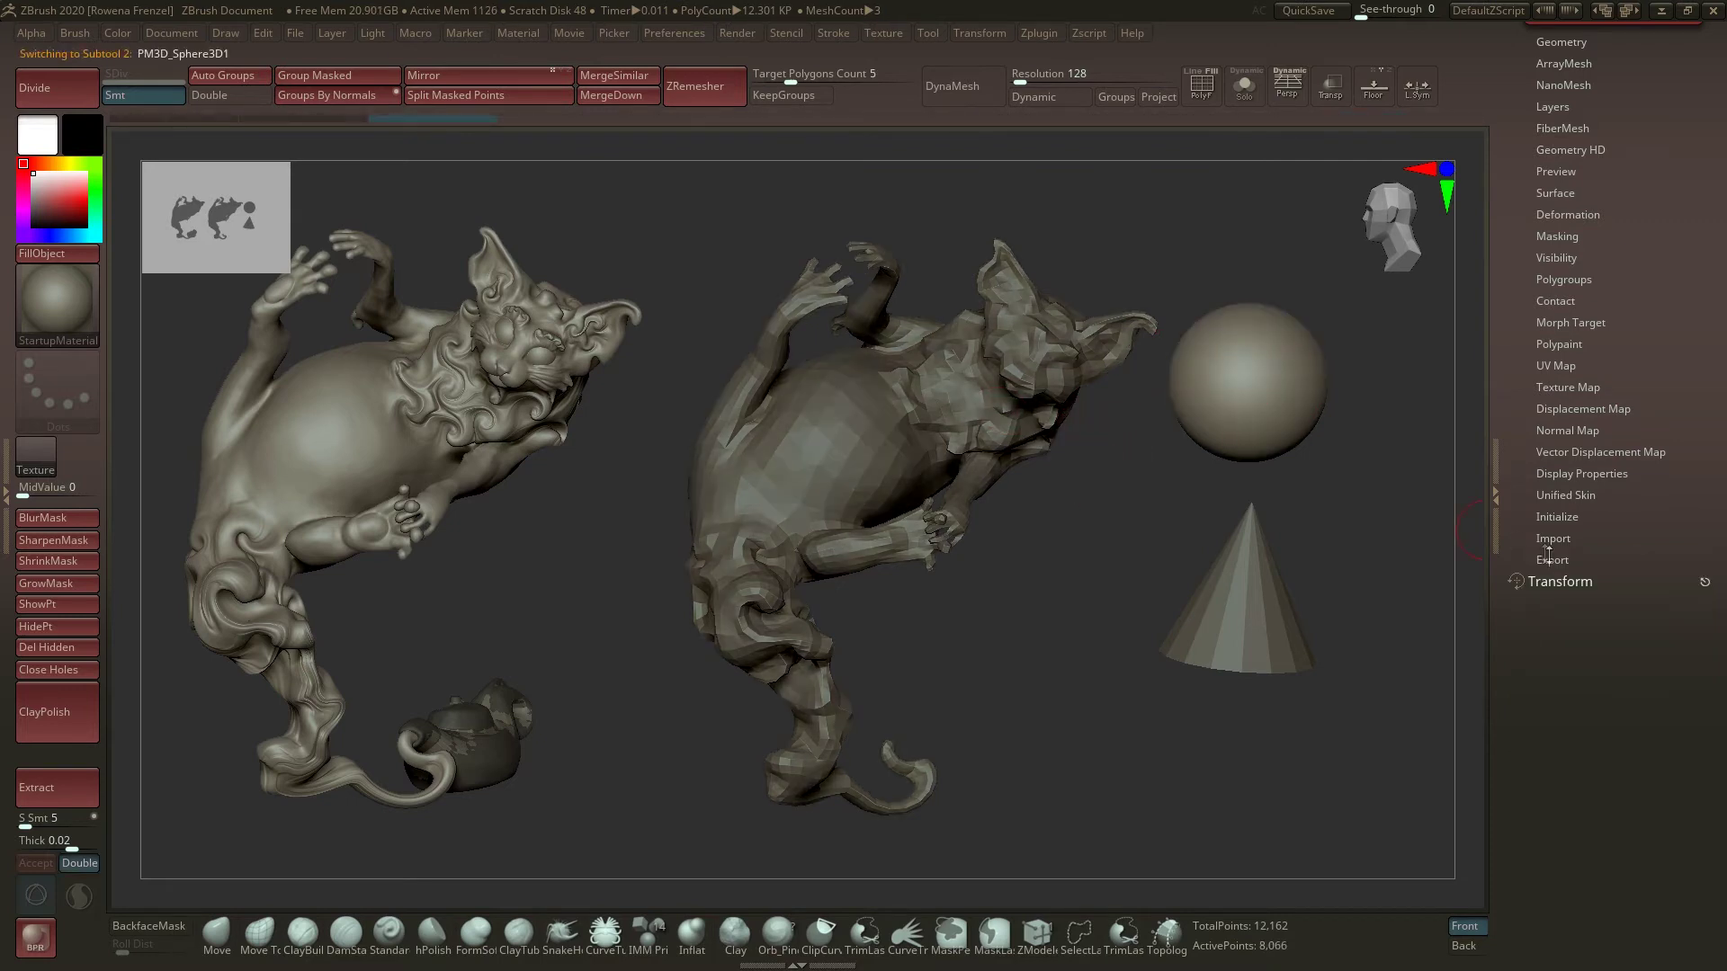
pyautogui.click(1560, 581)
pyautogui.keyDown('alt'); pyautogui.click(1228, 600); pyautogui.keyUp('alt')
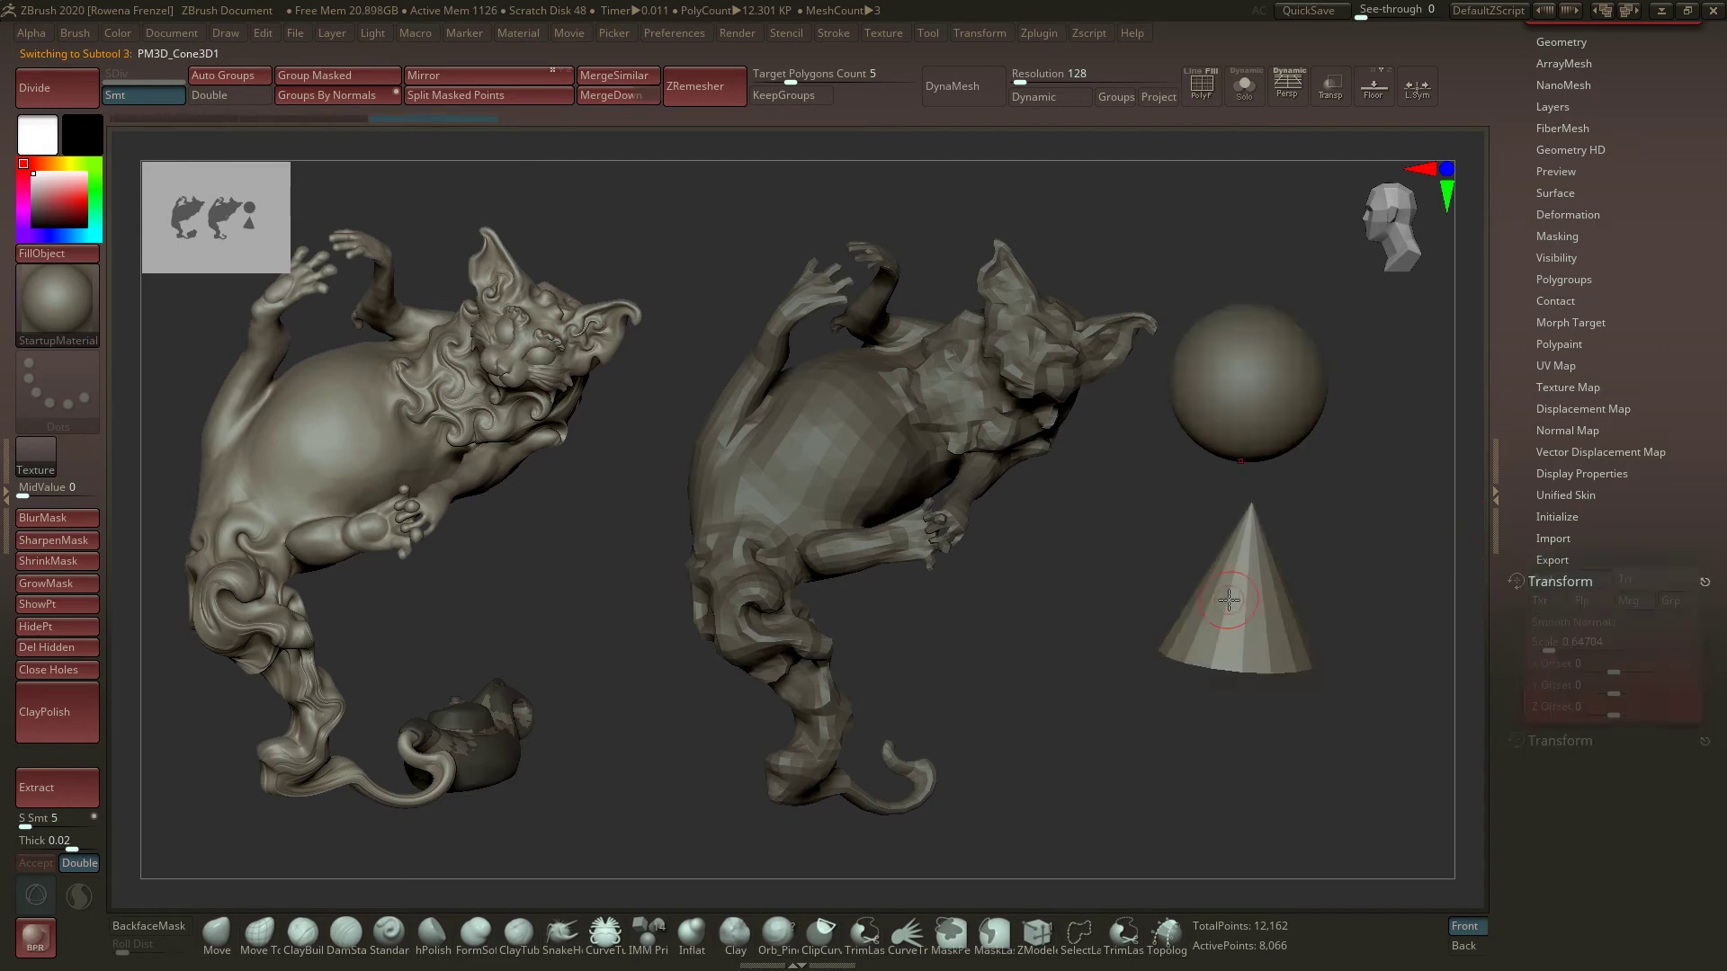
pyautogui.click(1552, 560)
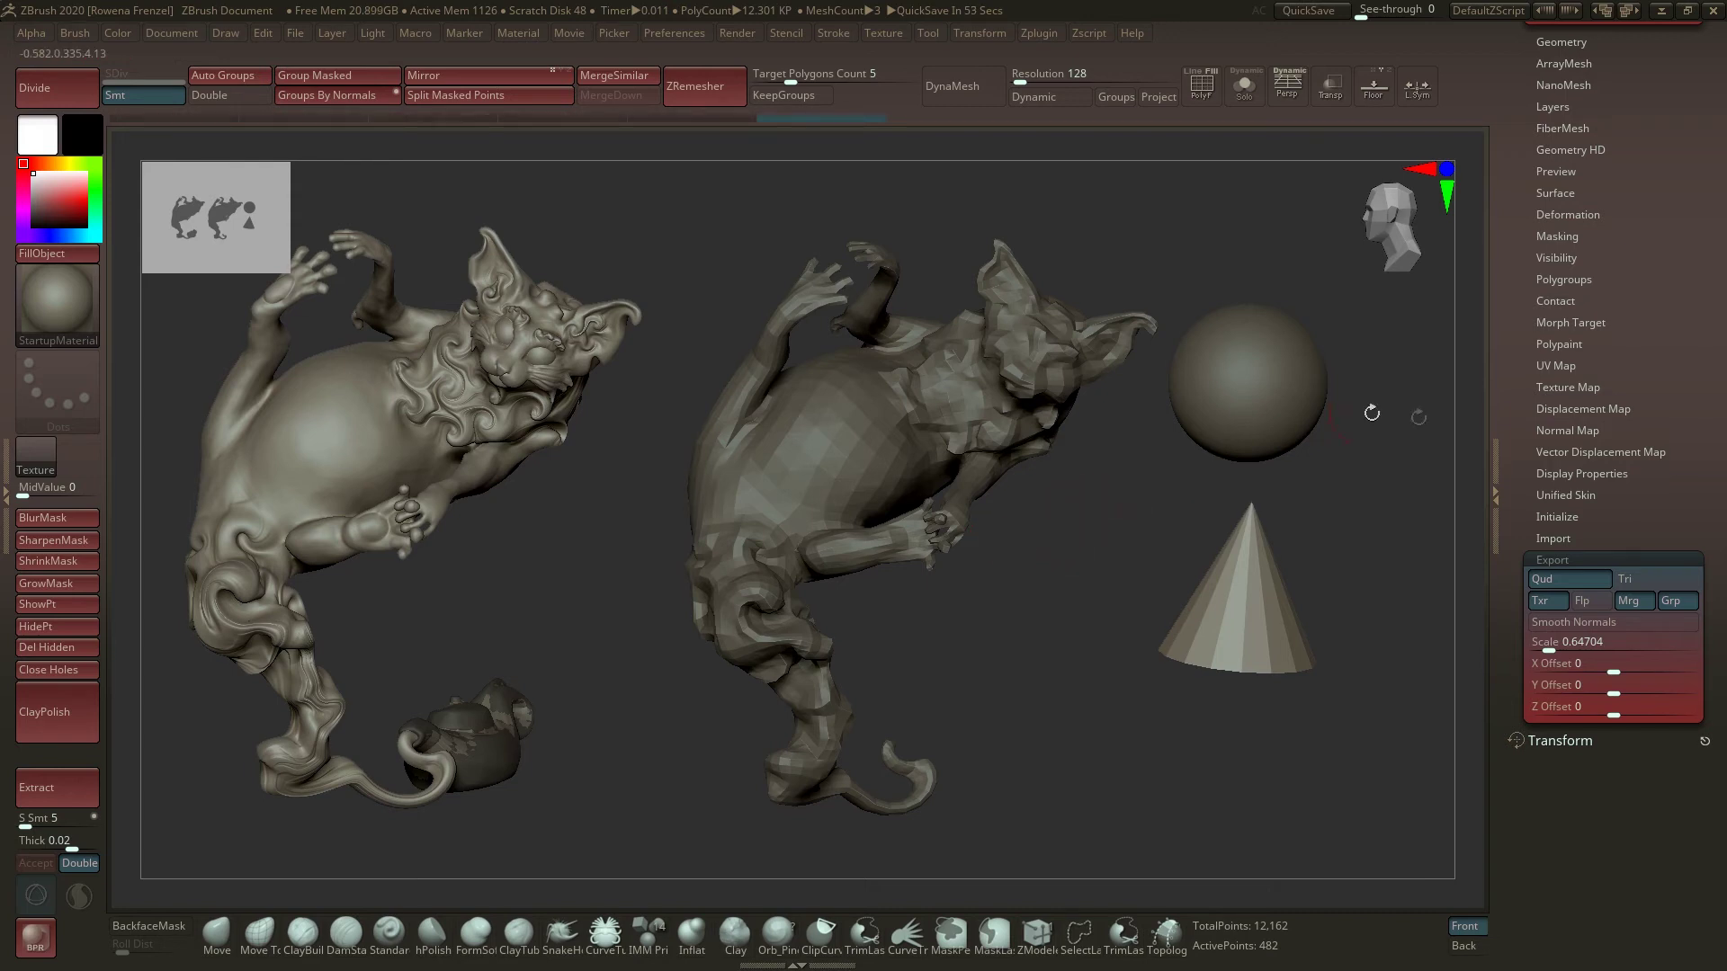
# - Check the sphere subtool's Grp export setting, then scroll up to the SubTool list
pyautogui.keyDown('alt'); pyautogui.click(1250, 388); pyautogui.keyUp('alt')
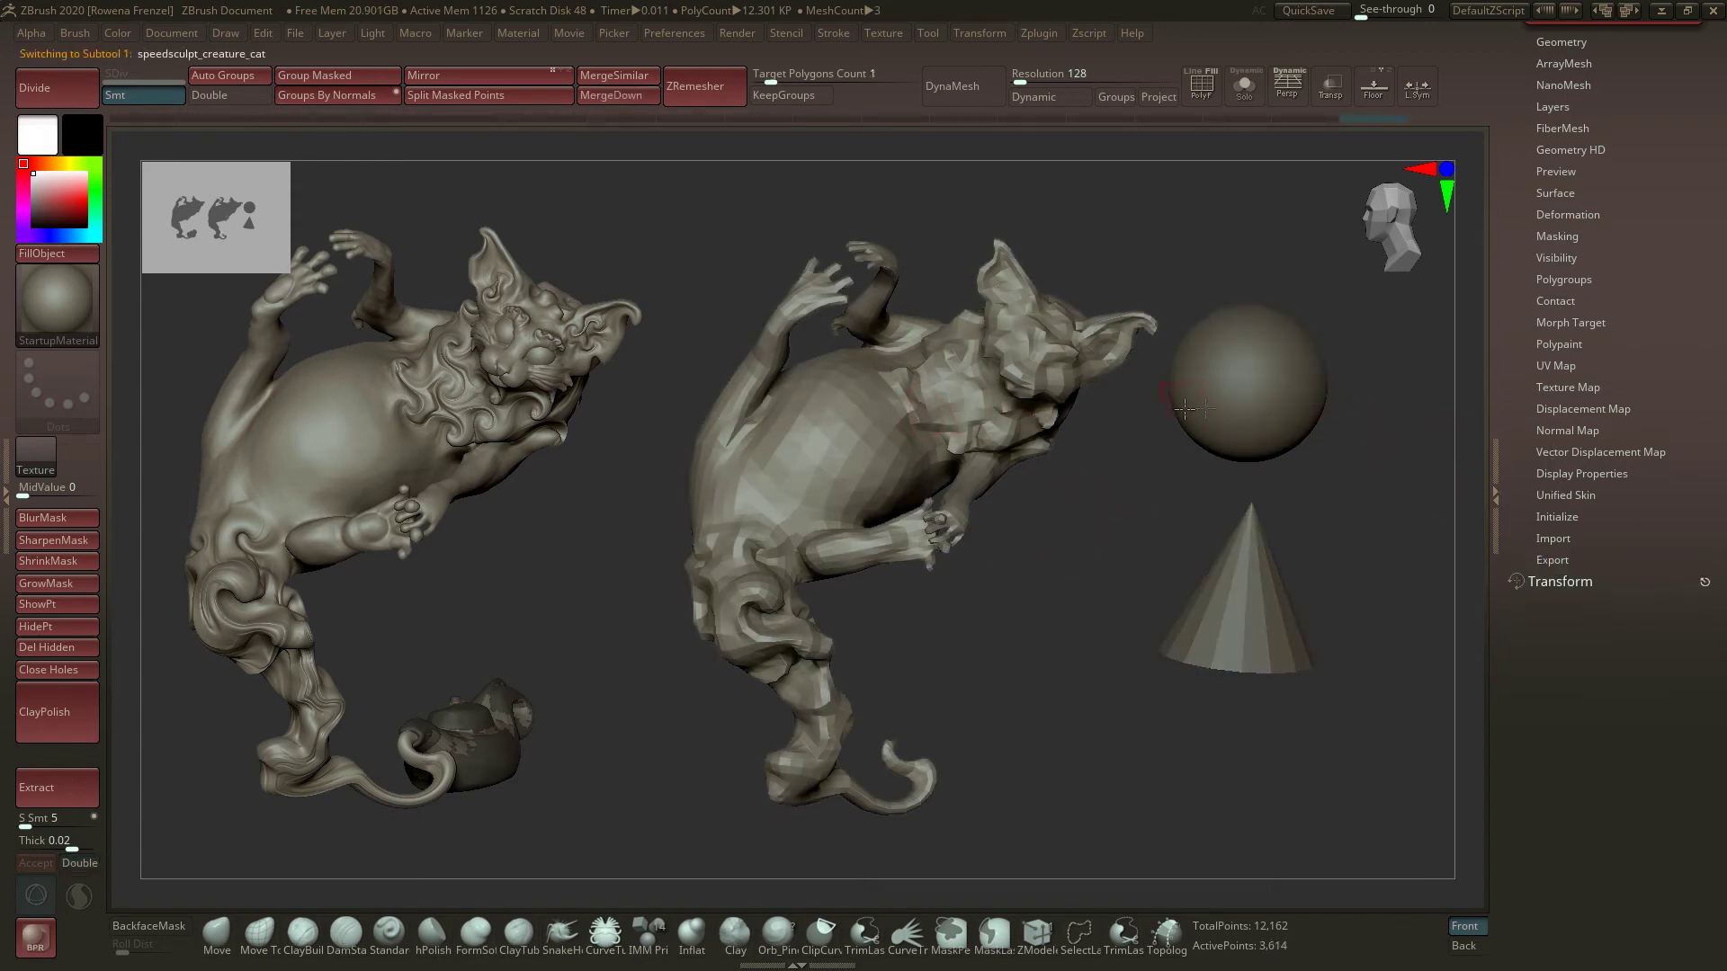
pyautogui.click(1554, 558)
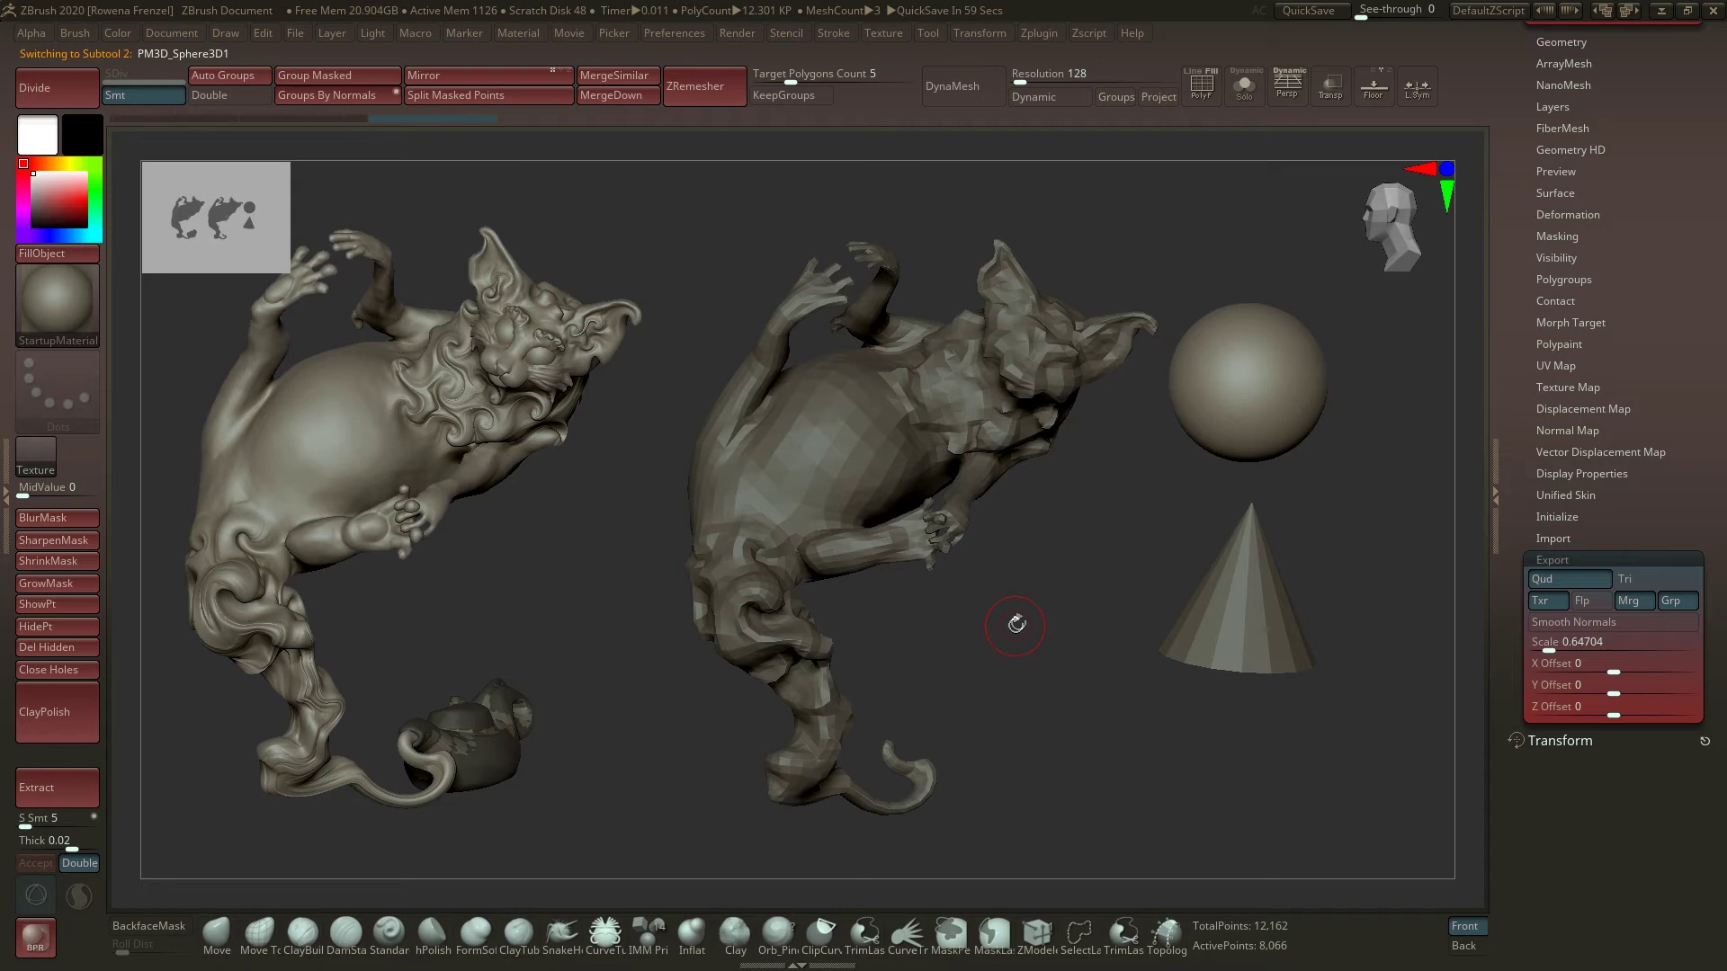
pyautogui.moveTo(1702, 328); pyautogui.dragTo(1698, 342)
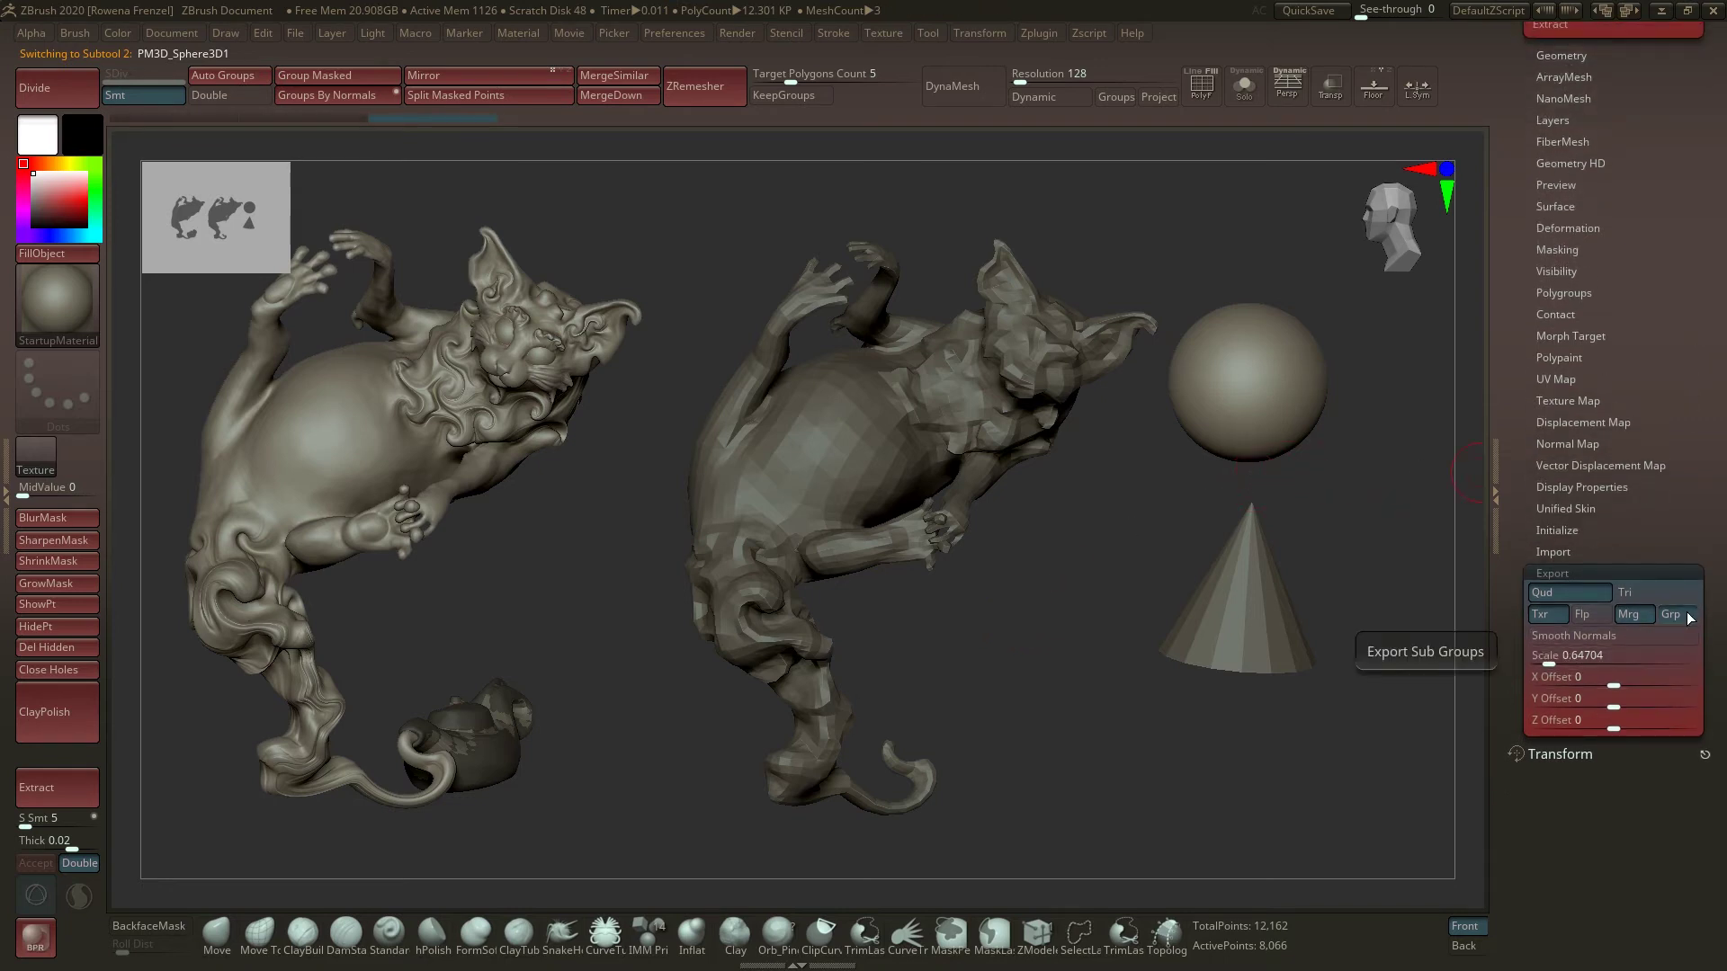
pyautogui.scroll(10, 1681, 388)
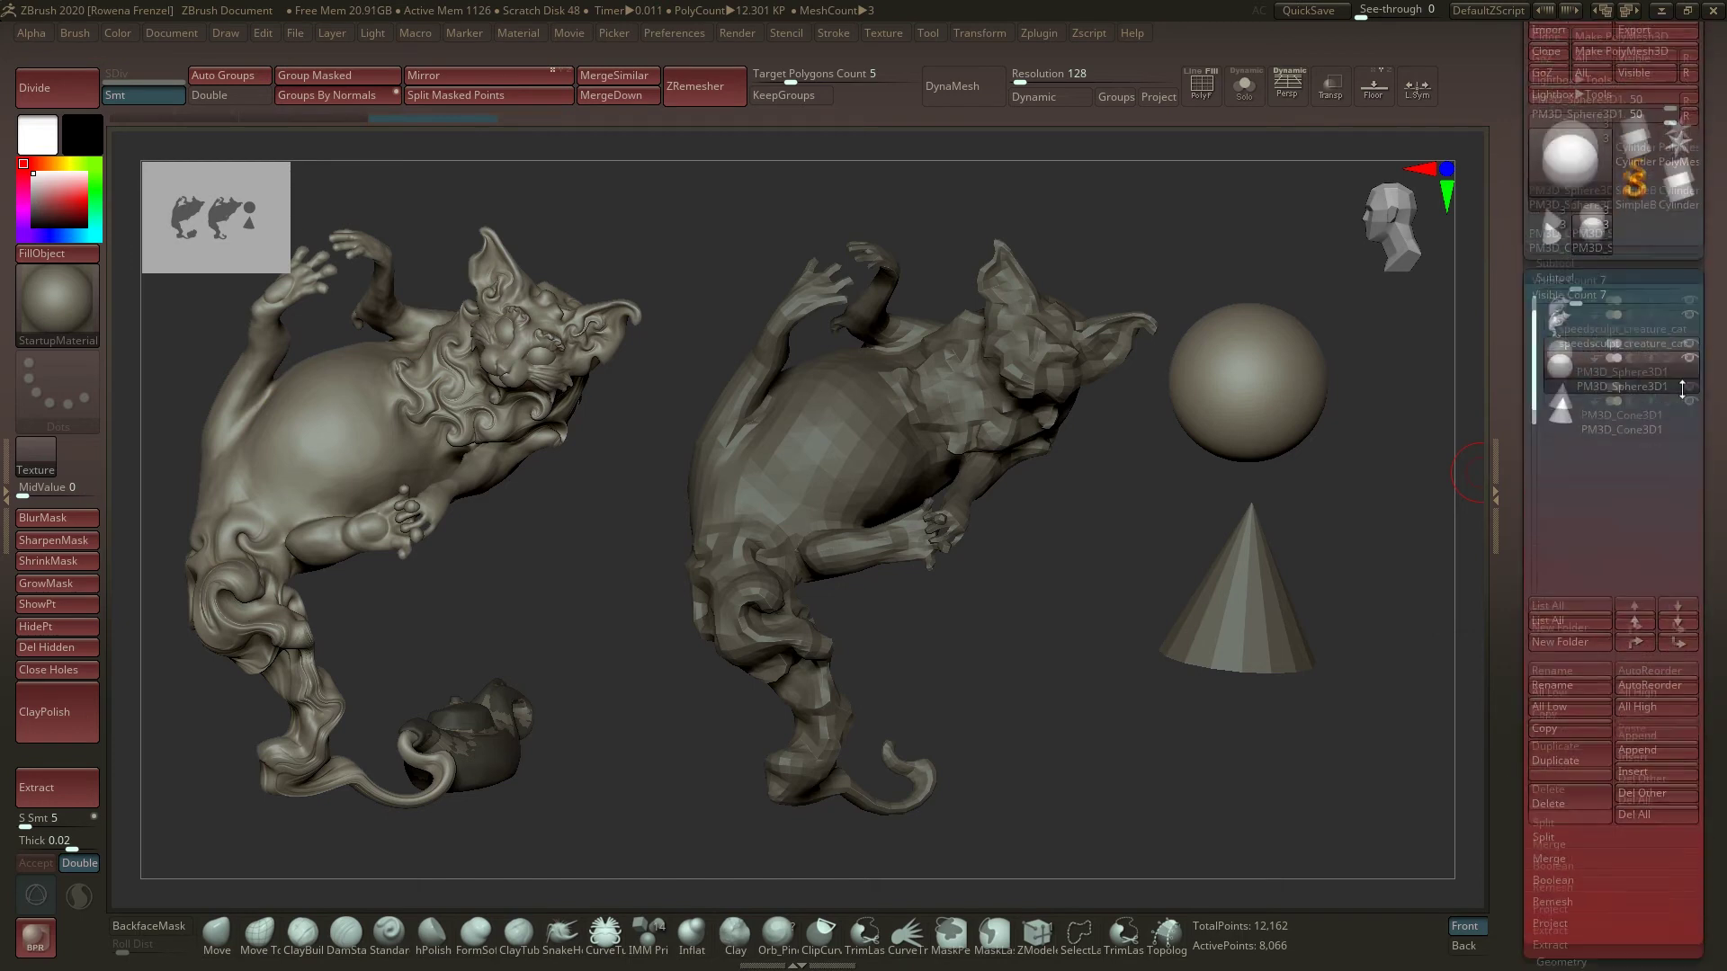
# - Choose Zscript > Load and pick Zbrush_GrpOff_script.txt from the Desktop
pyautogui.click(1086, 34)
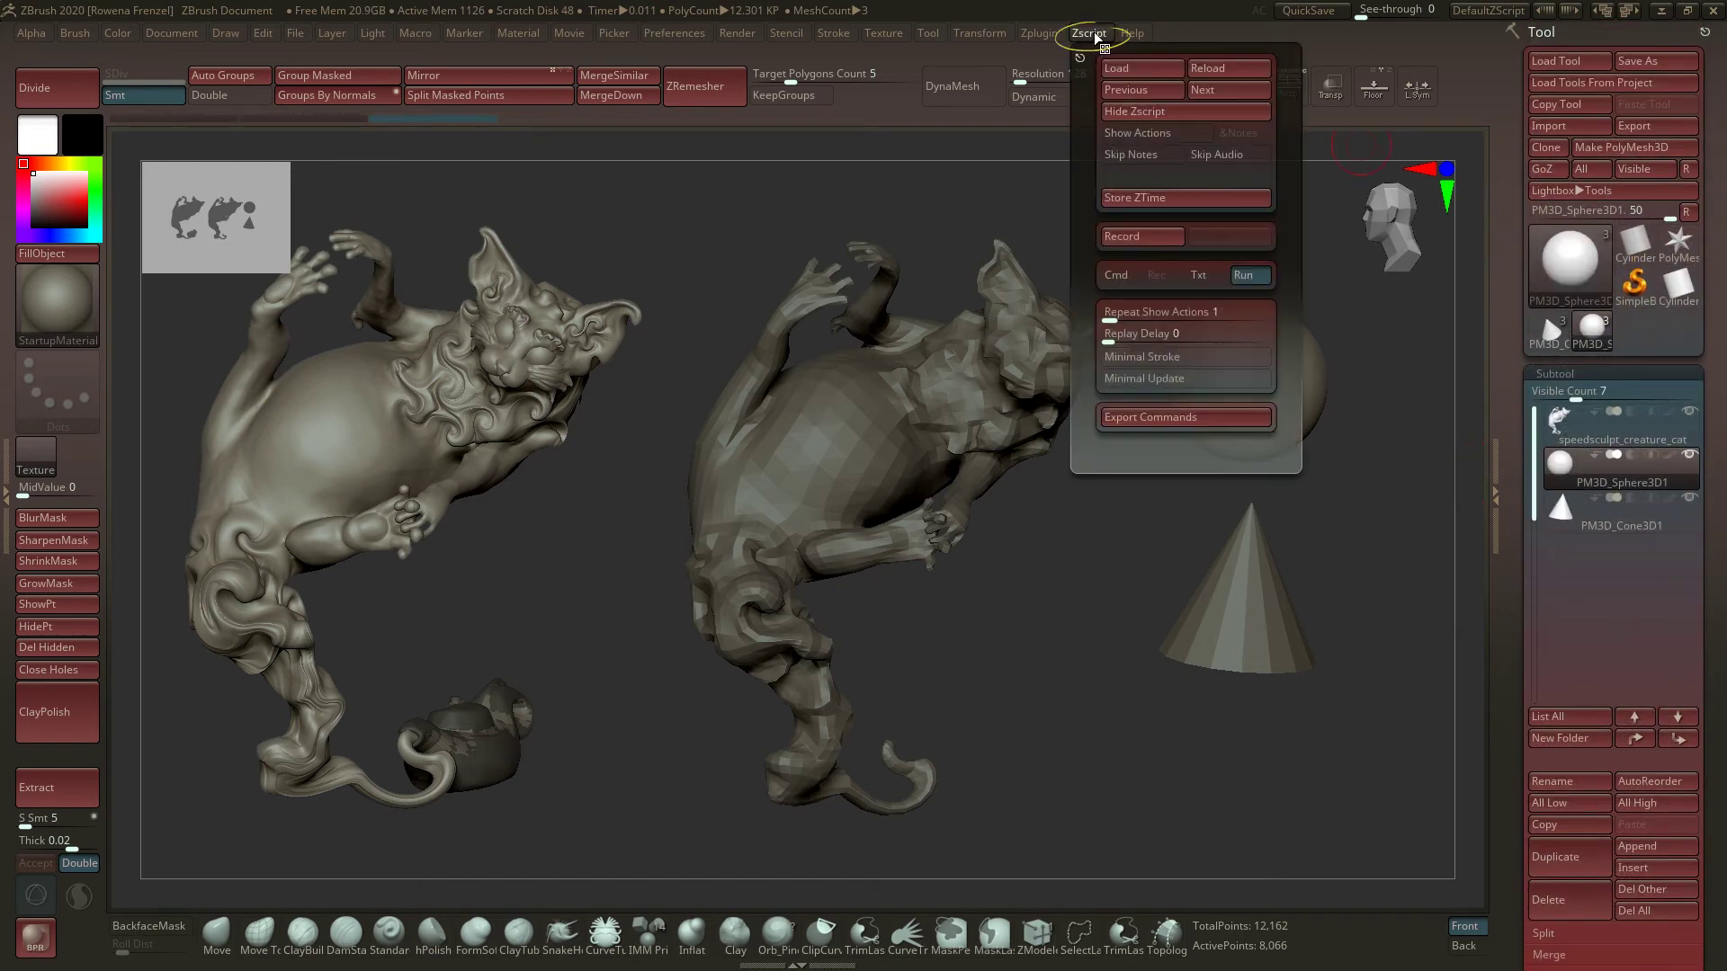
pyautogui.click(1133, 70)
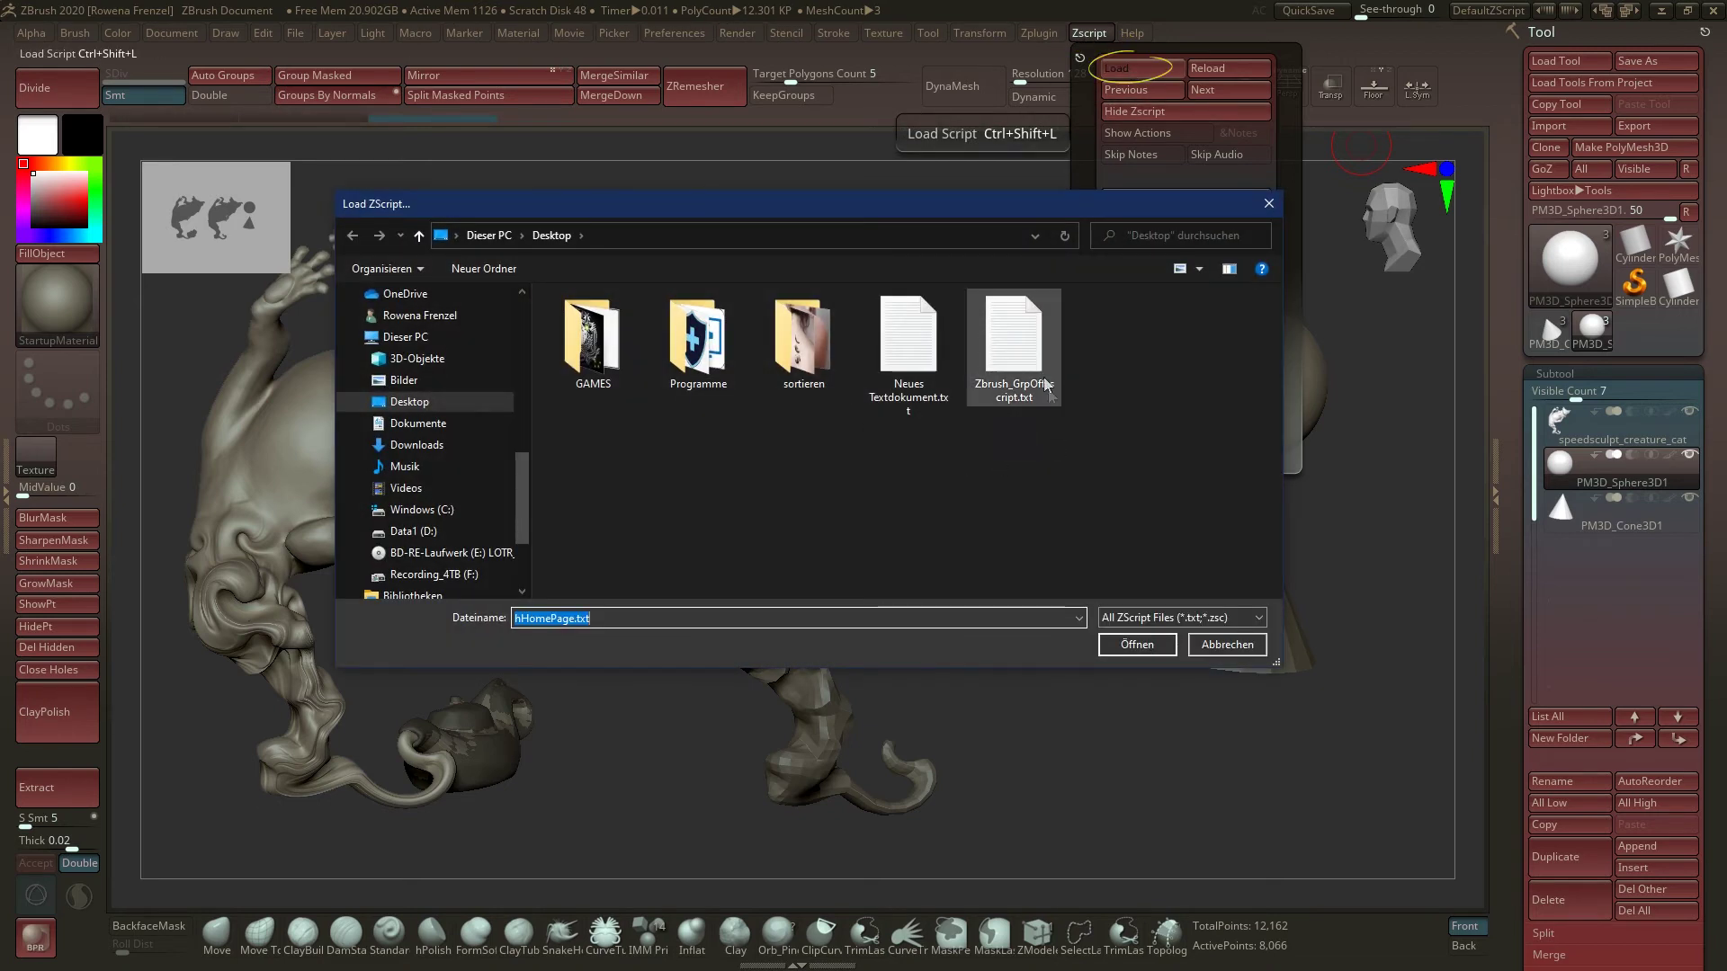
pyautogui.click(1024, 358)
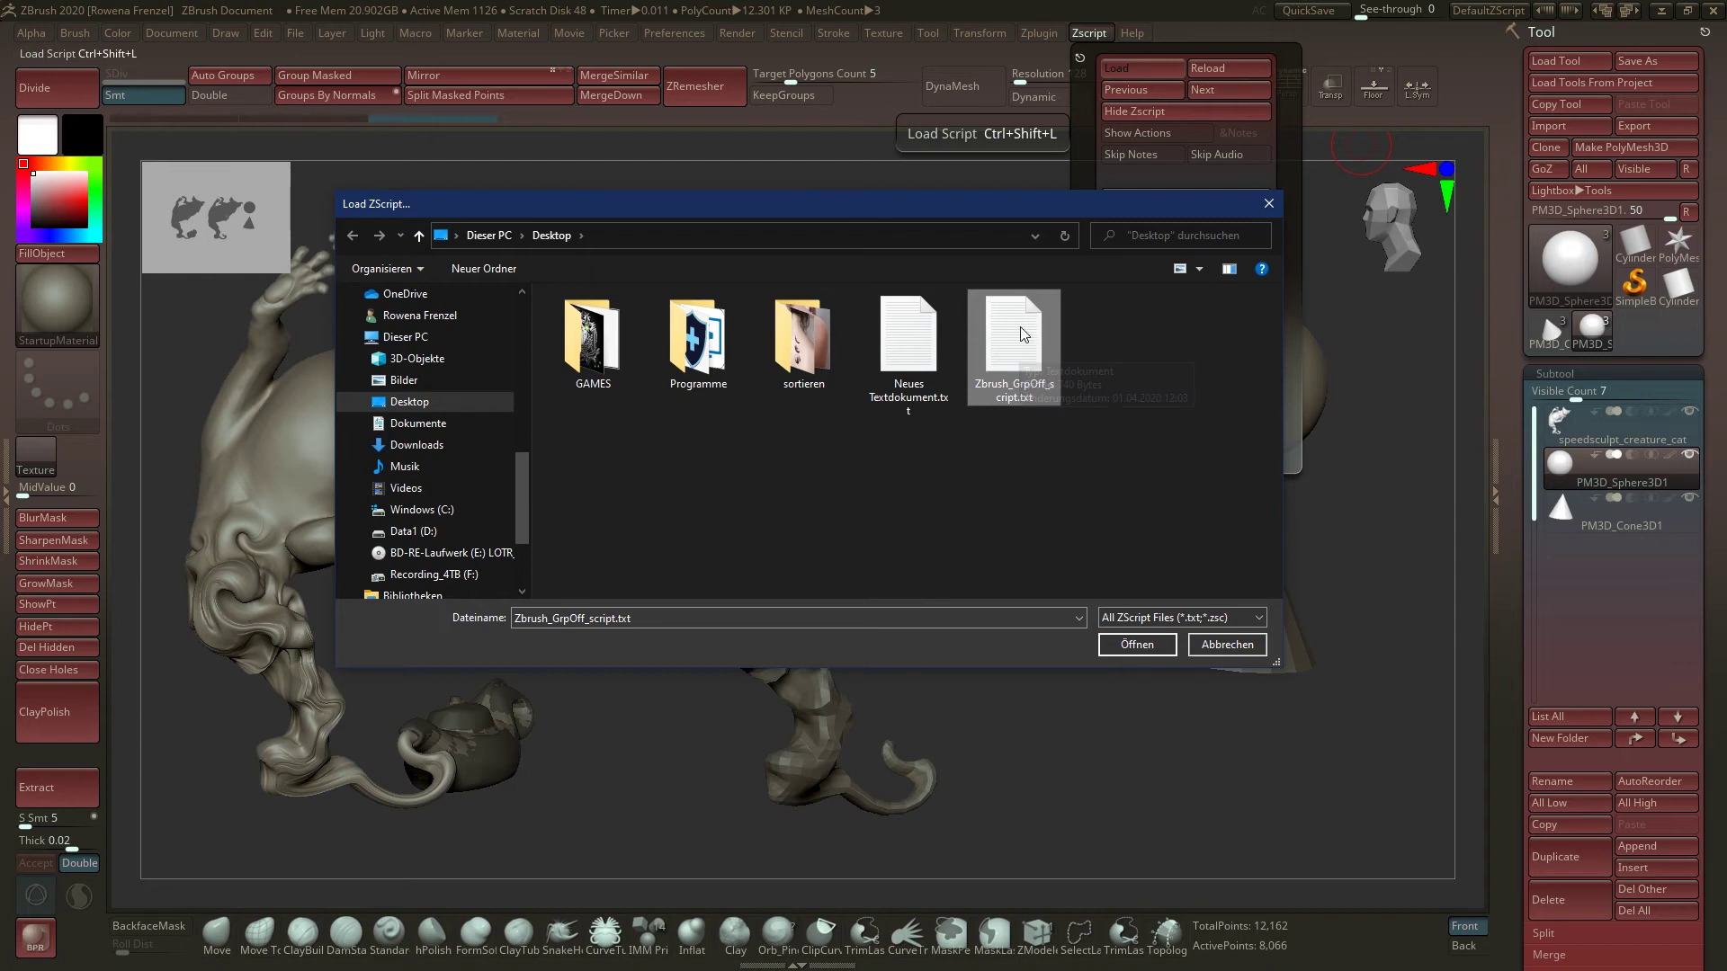
# - Run the script and expand Tool > Export's new Export Extra section with DisableAllGRP/EnableAllGRP
pyautogui.click(1139, 645)
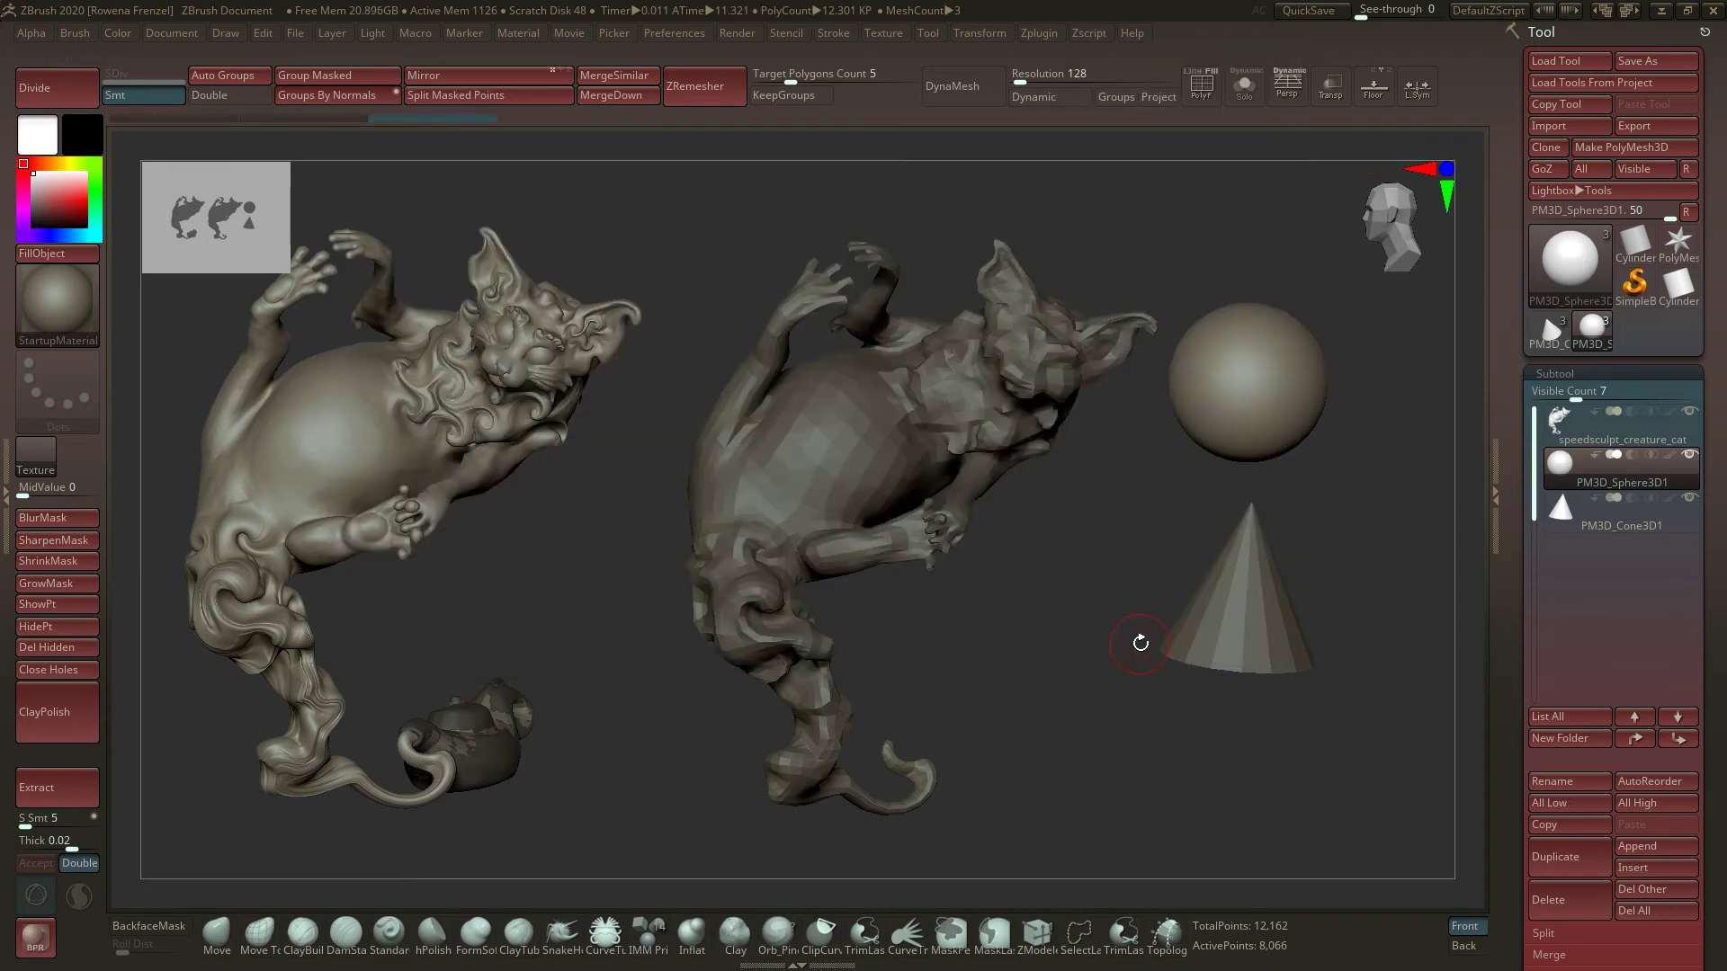
pyautogui.scroll(-1, 1712, 624)
pyautogui.scroll(-20, 1712, 624)
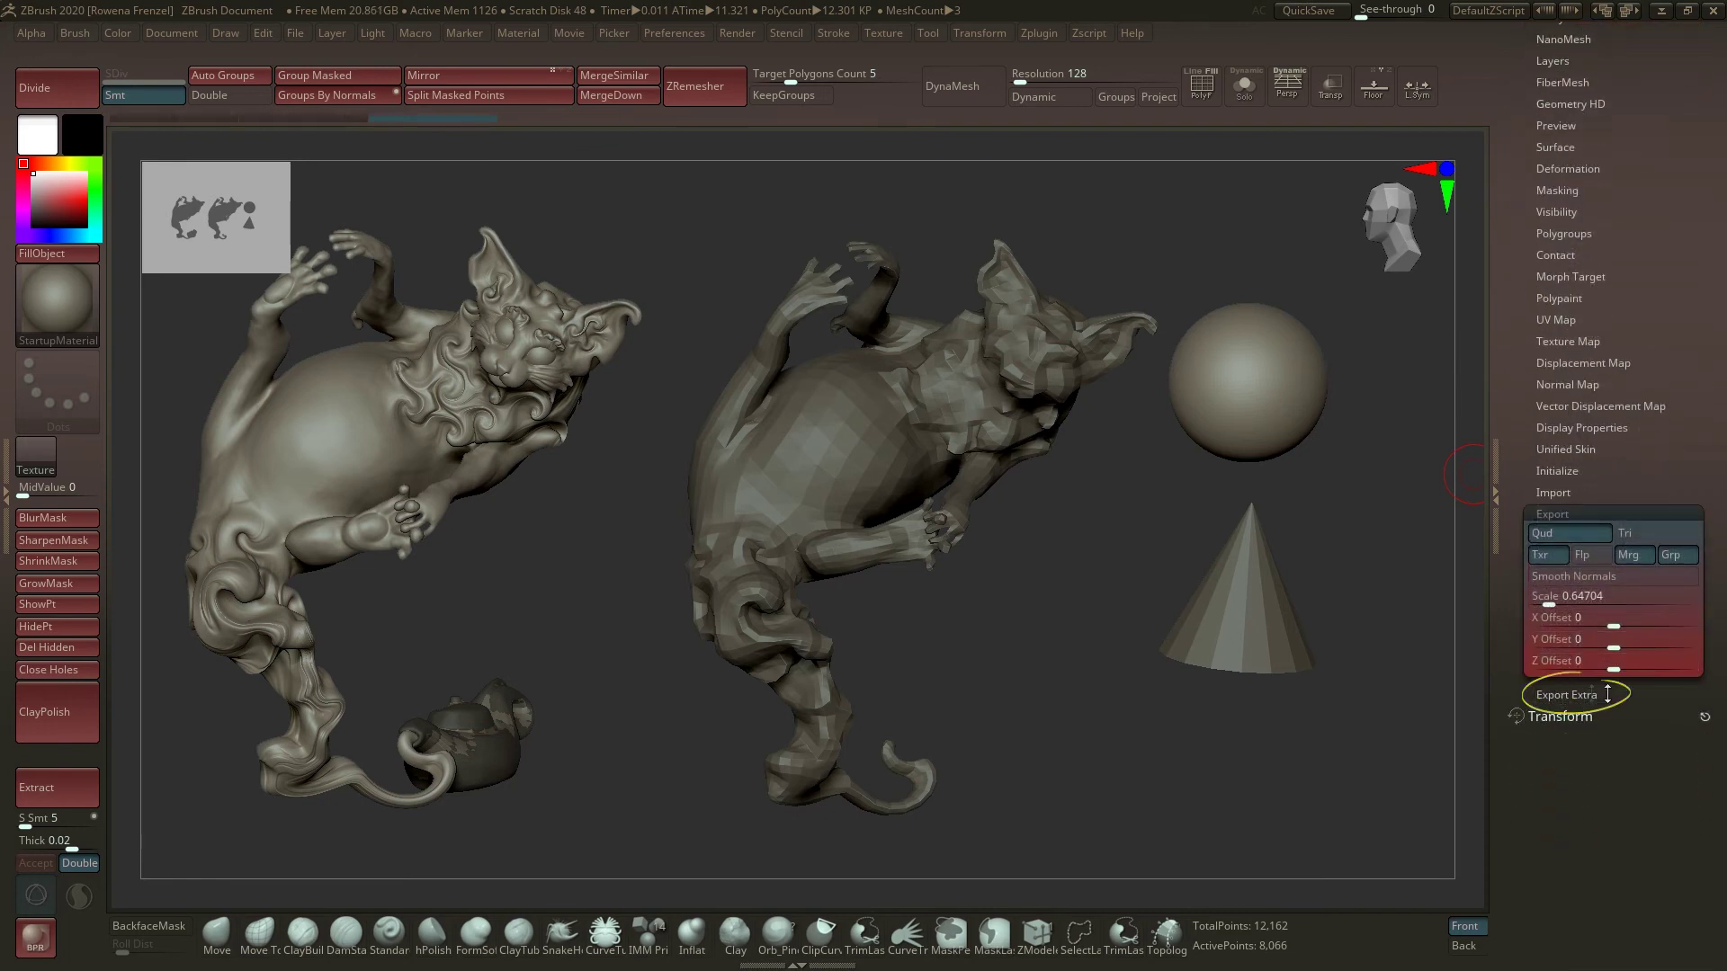
pyautogui.click(1580, 514)
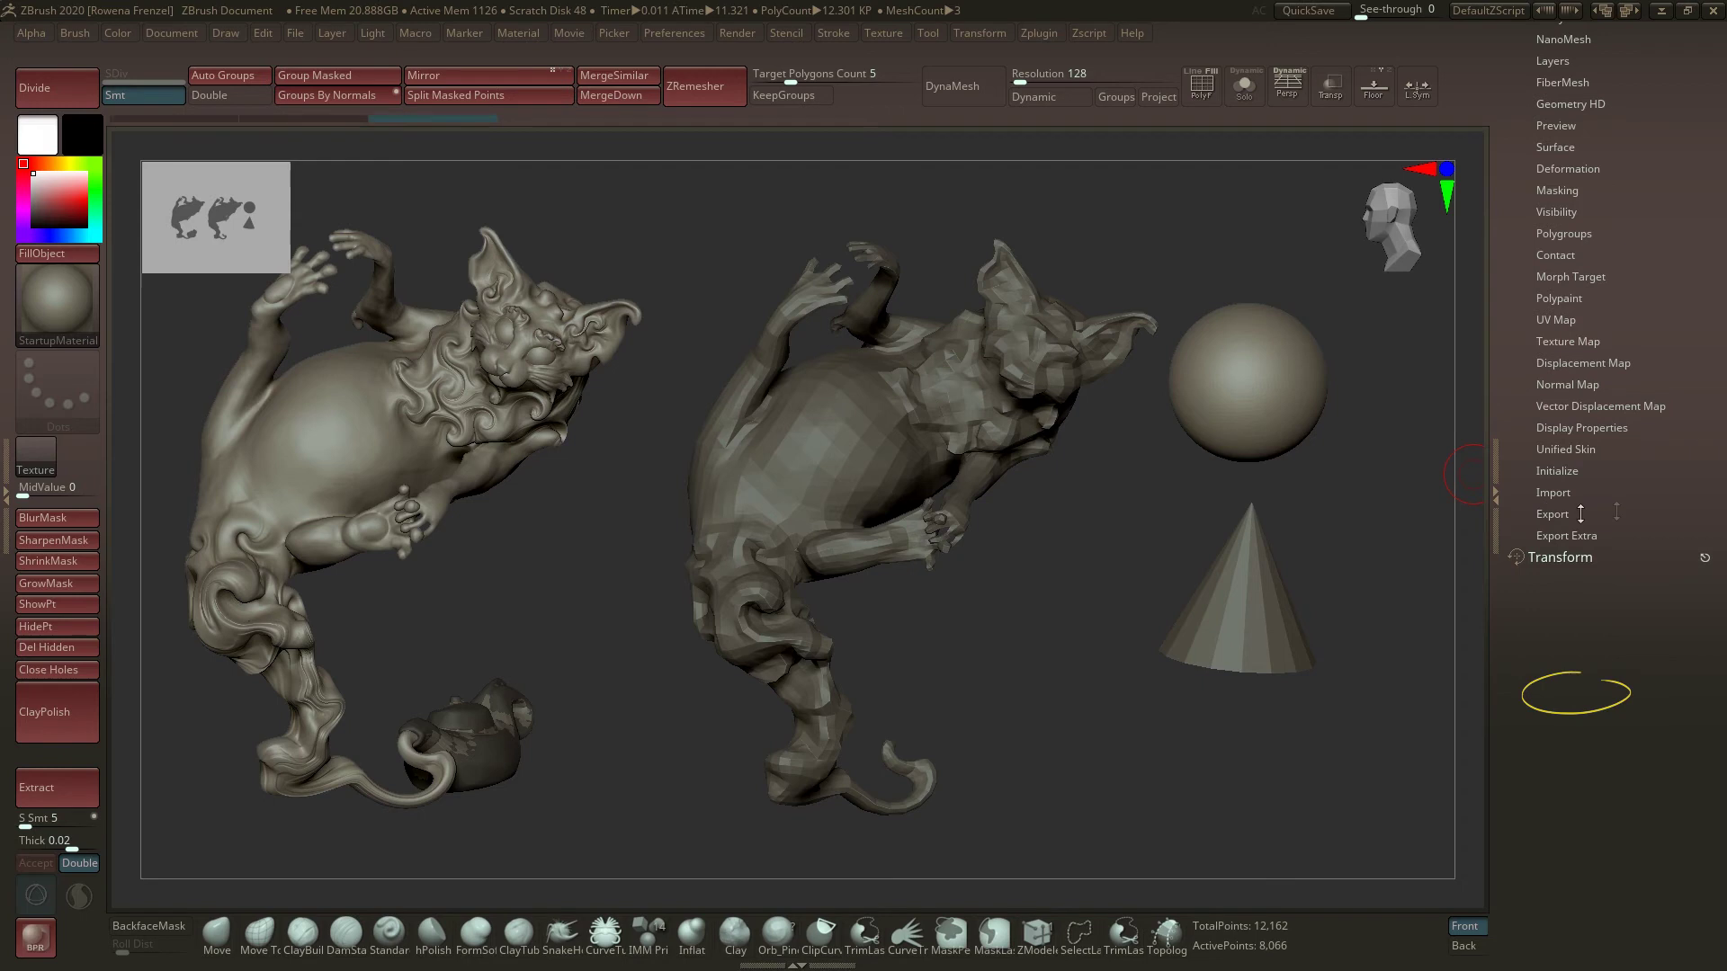
pyautogui.click(1552, 514)
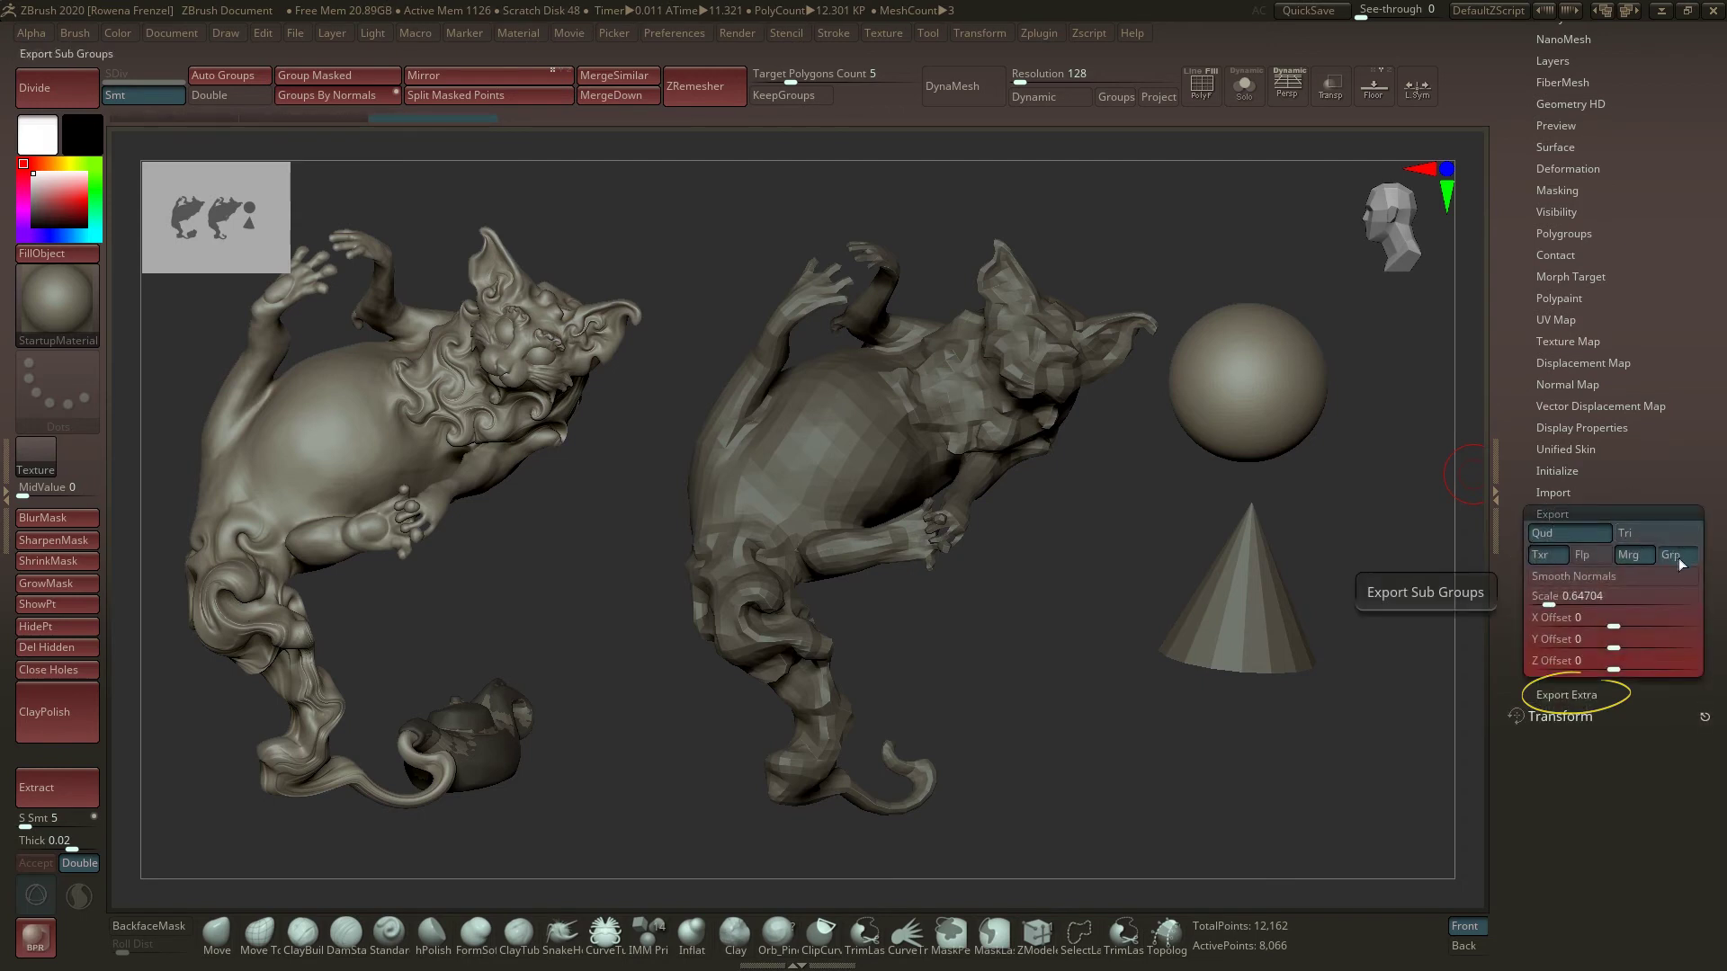
pyautogui.click(1570, 695)
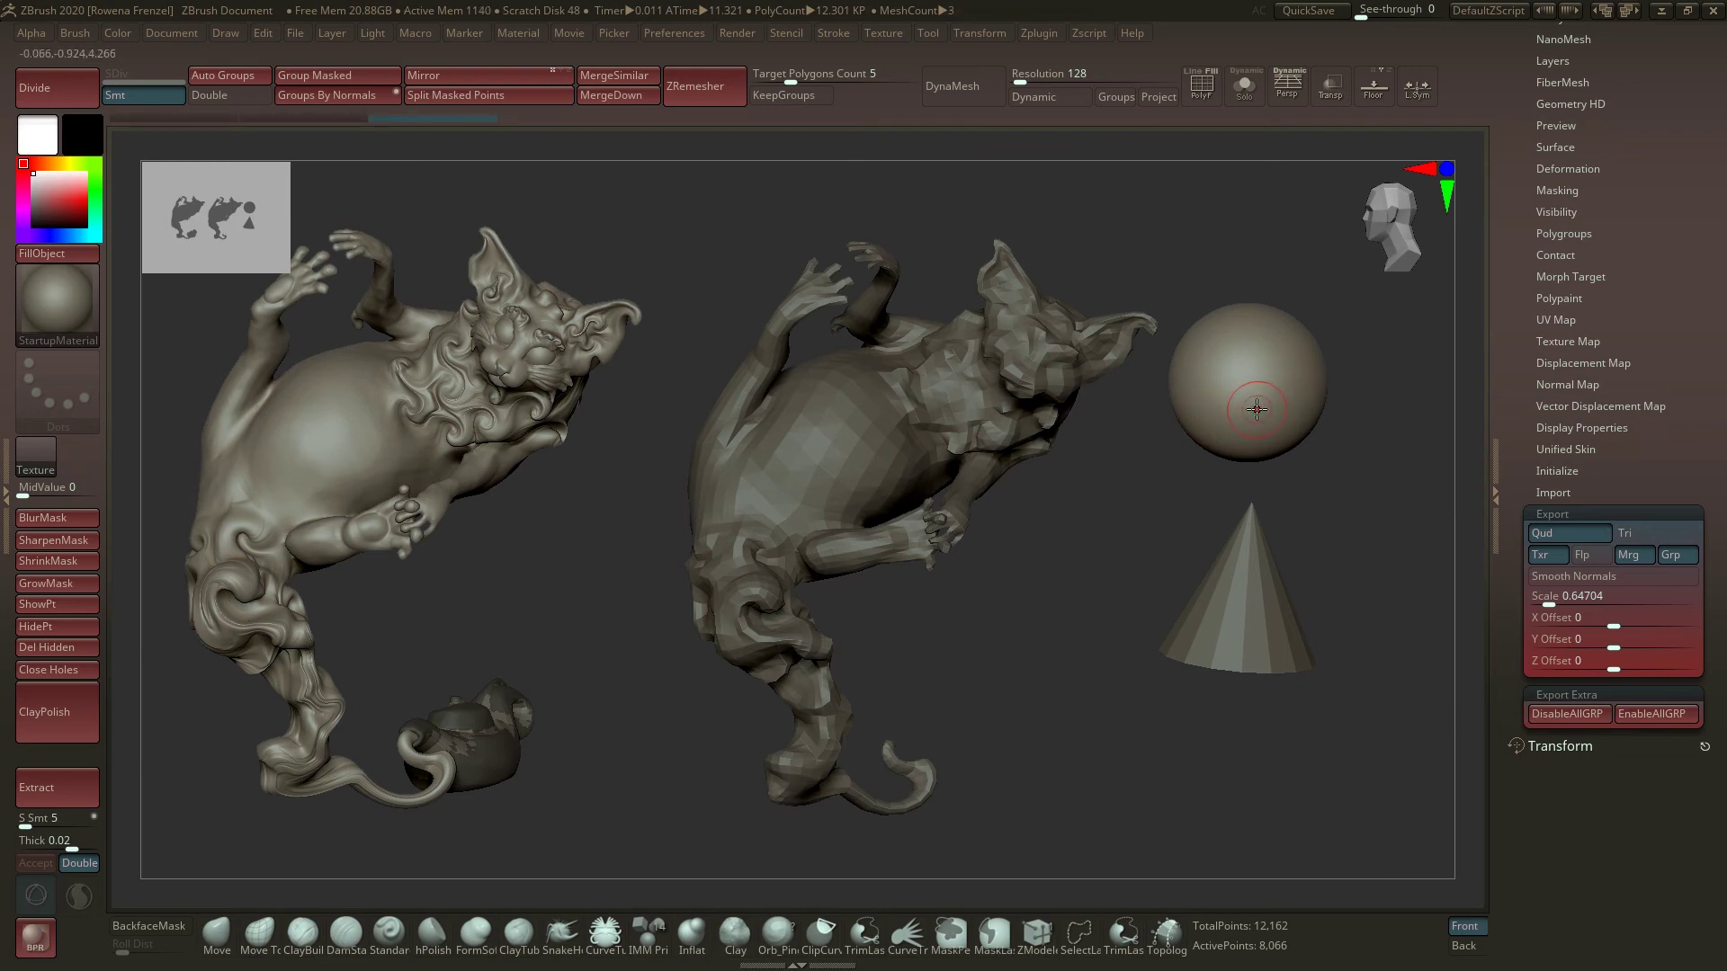
# - Turn on Grp export for the cone, then run DisableAllGRP to switch it off everywhere
pyautogui.keyDown('alt'); pyautogui.click(1250, 580); pyautogui.keyUp('alt')
pyautogui.click(1552, 513)
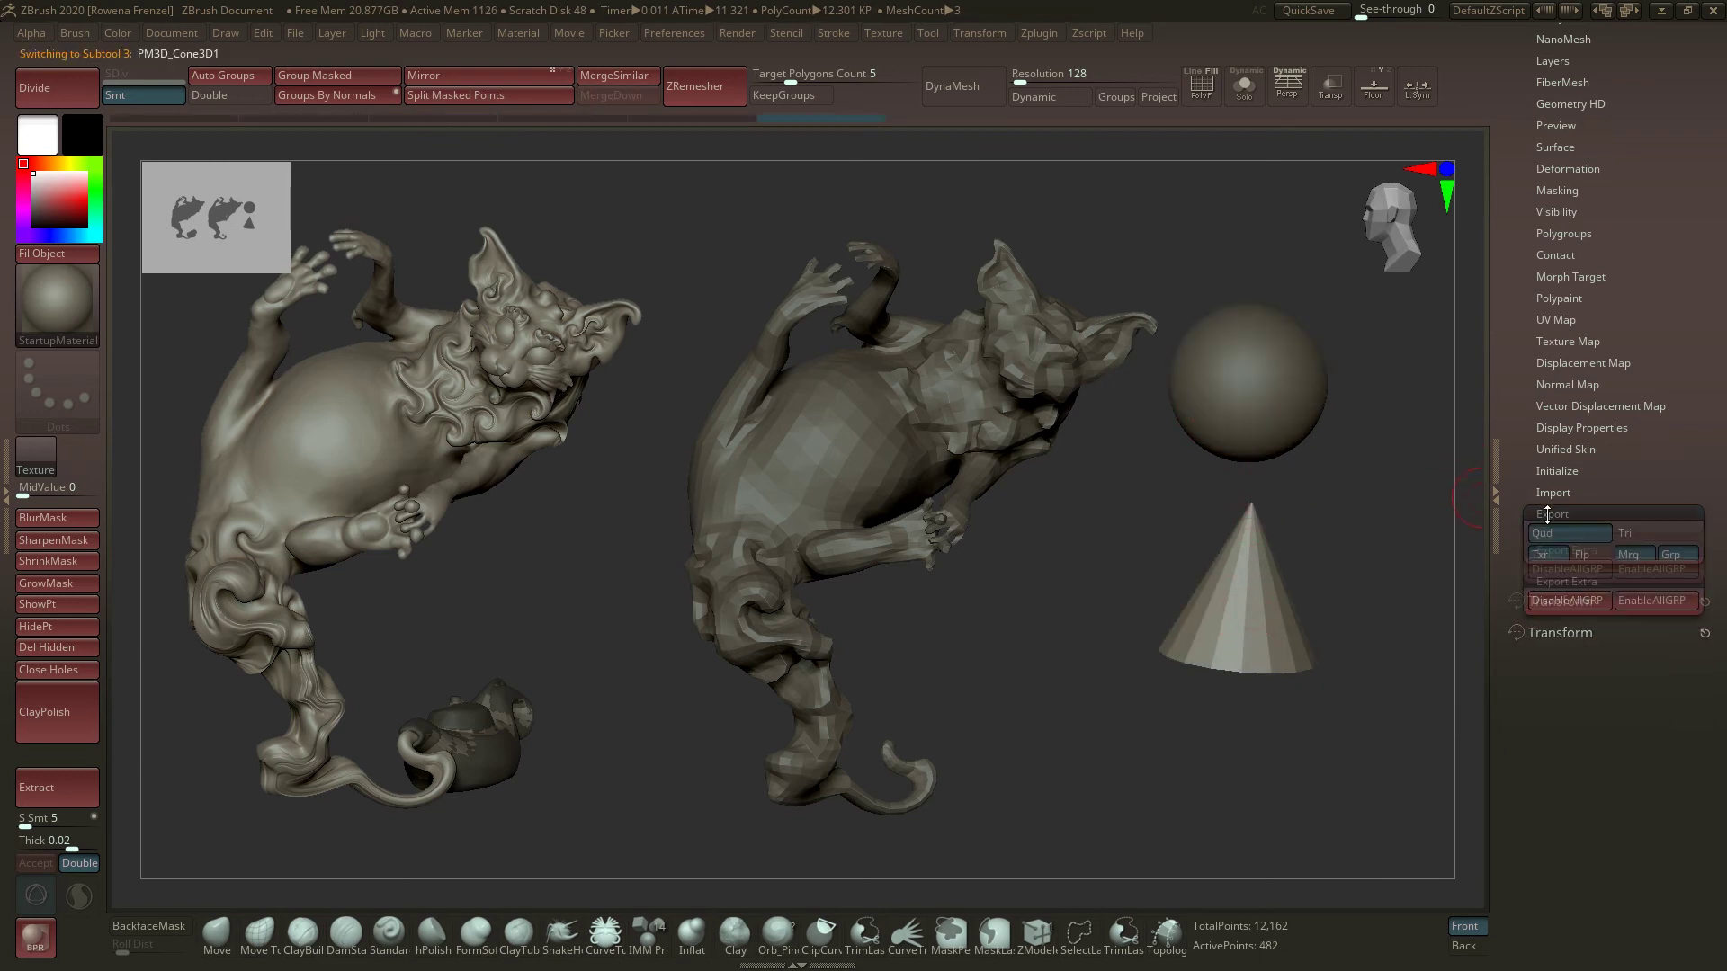
pyautogui.click(1674, 556)
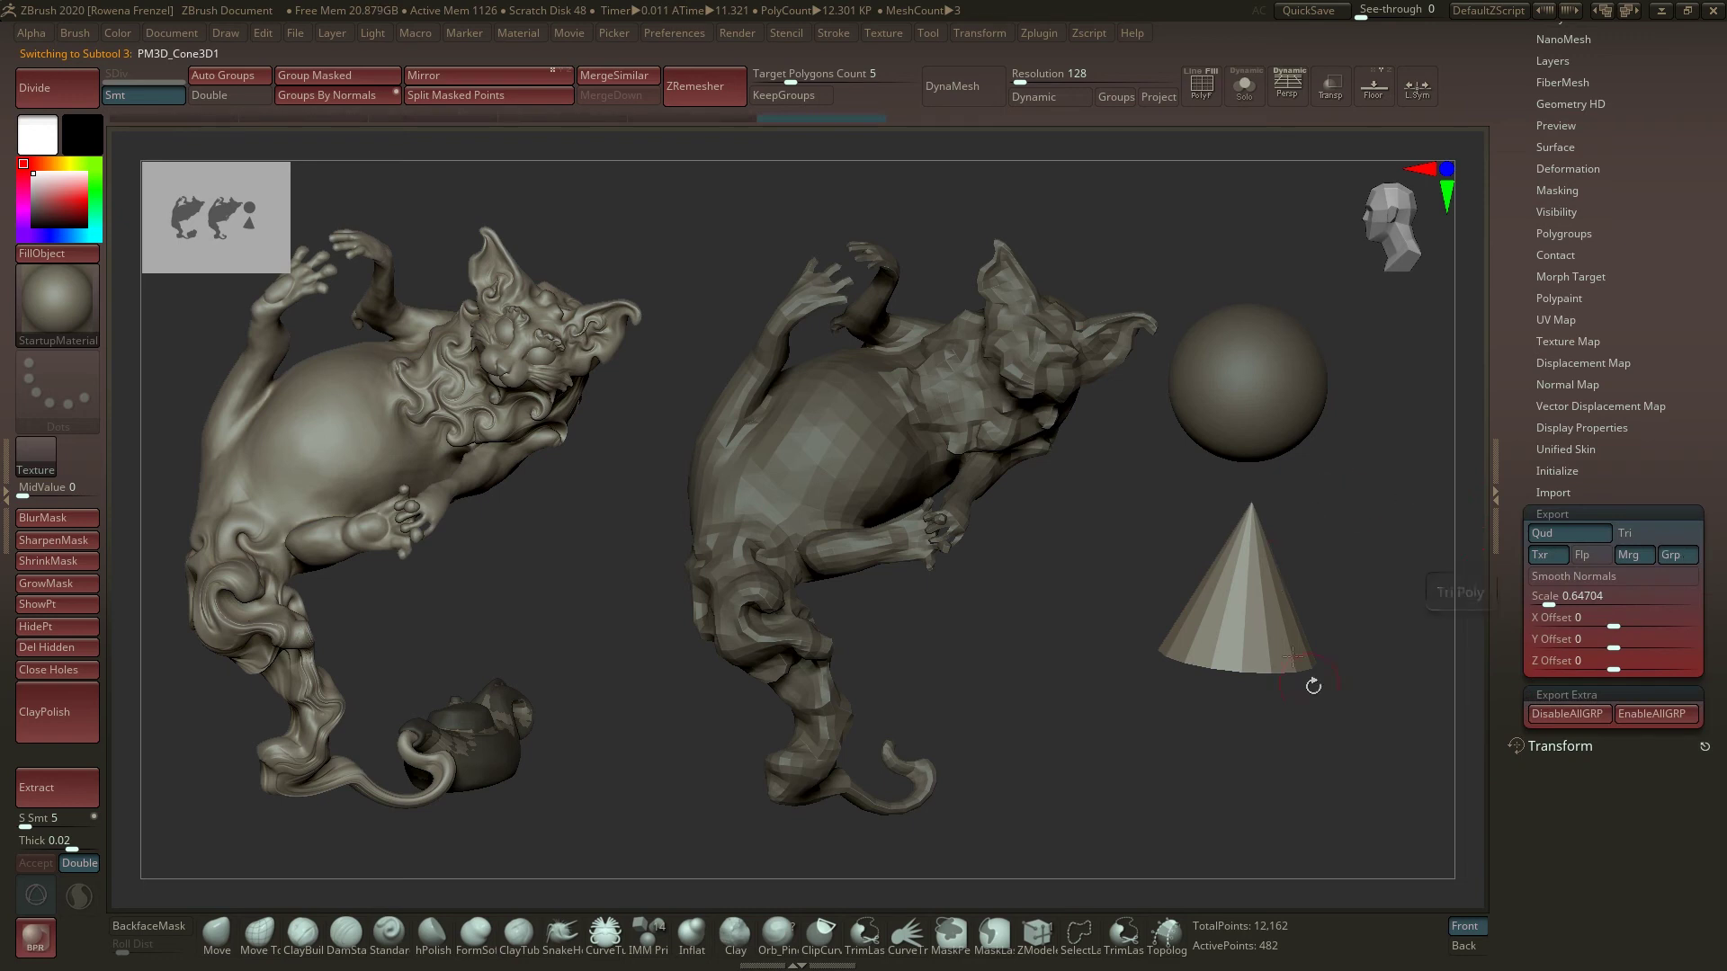
pyautogui.click(1562, 715)
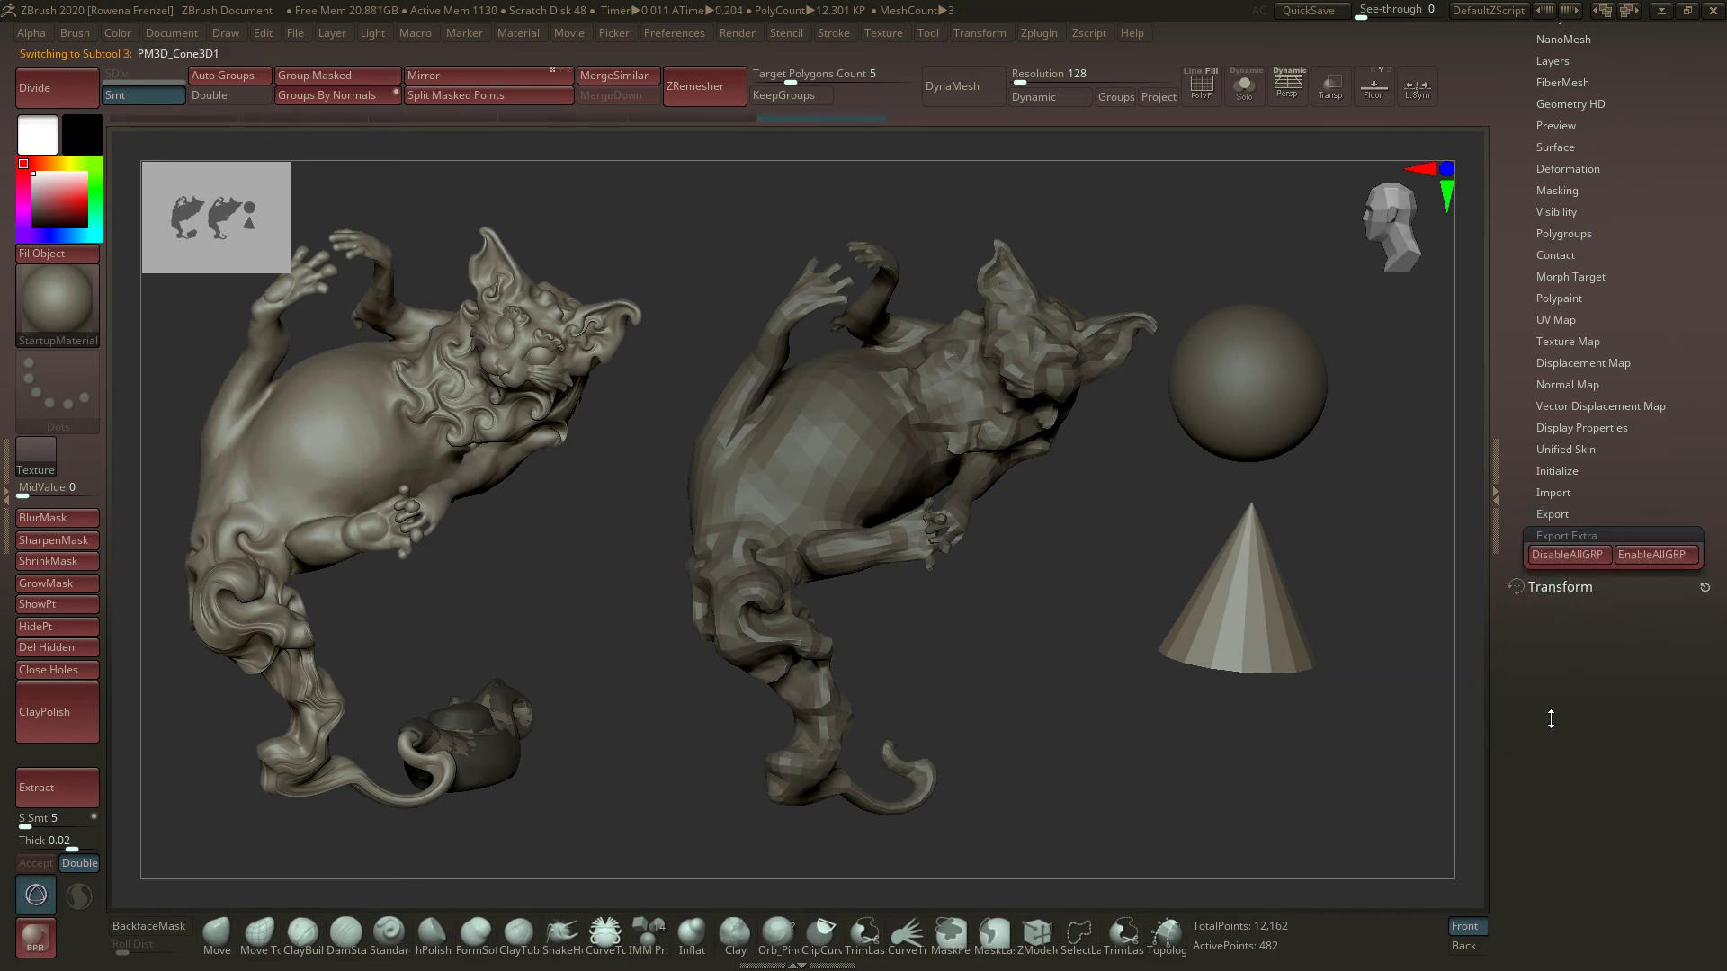
pyautogui.press('w')
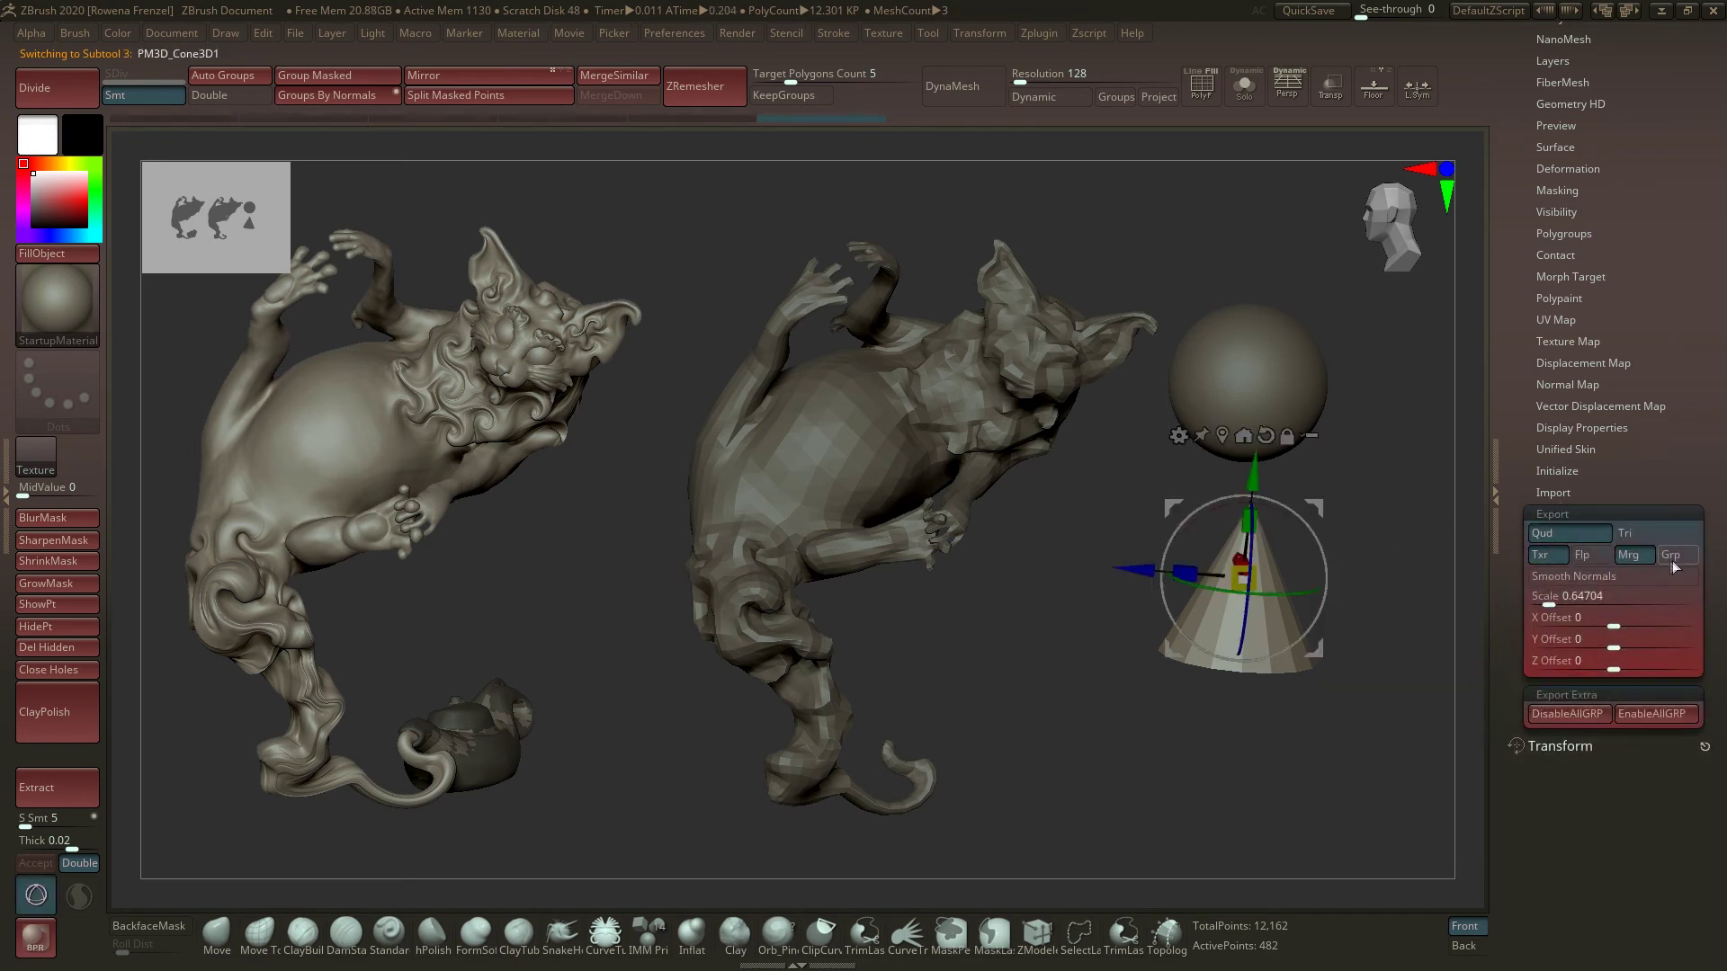
# - Check the sphere's and cat's export options to confirm Grp is off
pyautogui.click(1277, 395)
pyautogui.click(1552, 514)
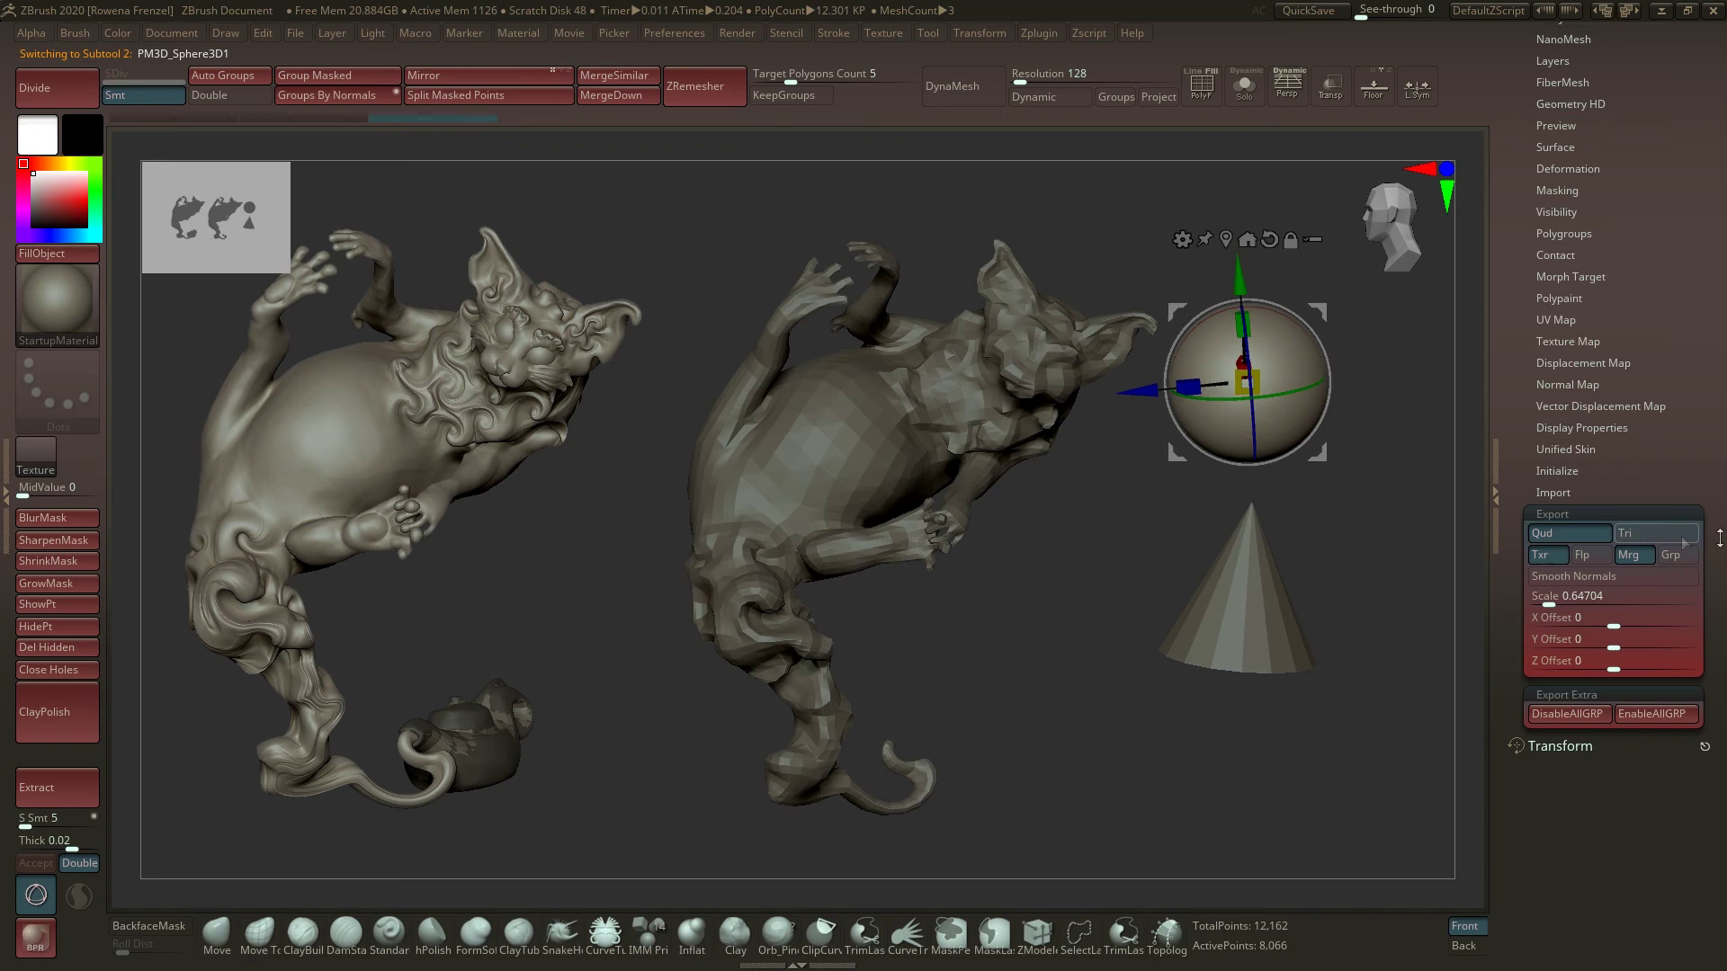
pyautogui.click(966, 413)
pyautogui.click(1556, 514)
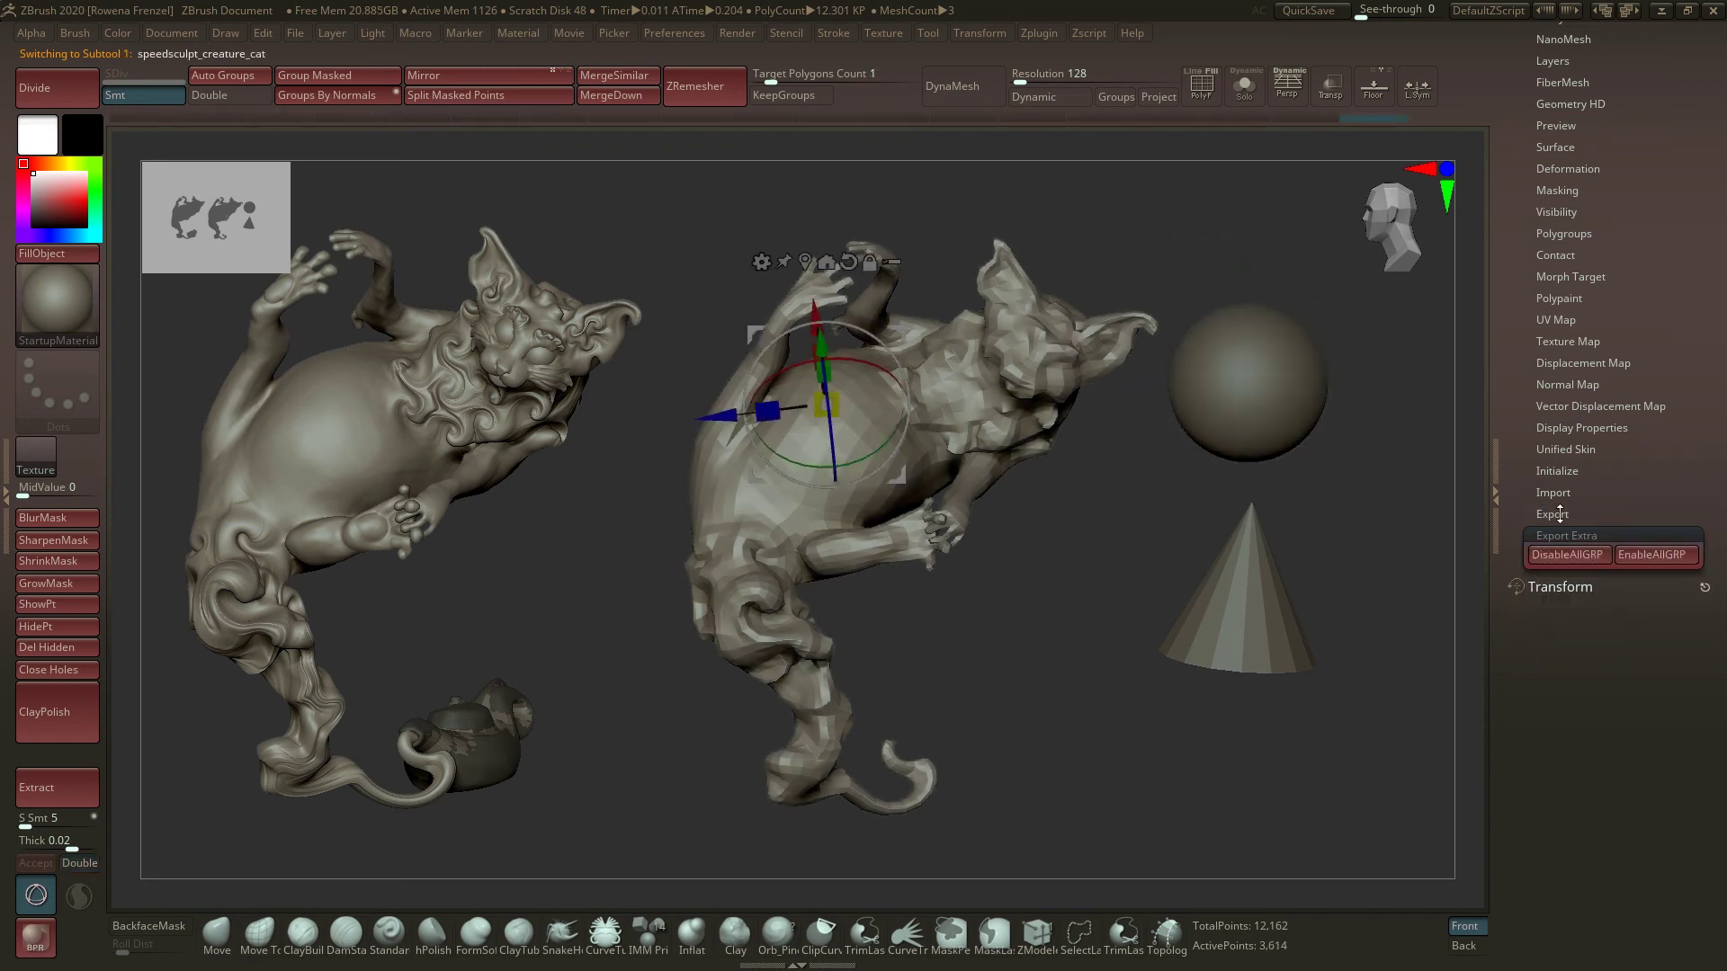
pyautogui.click(1557, 514)
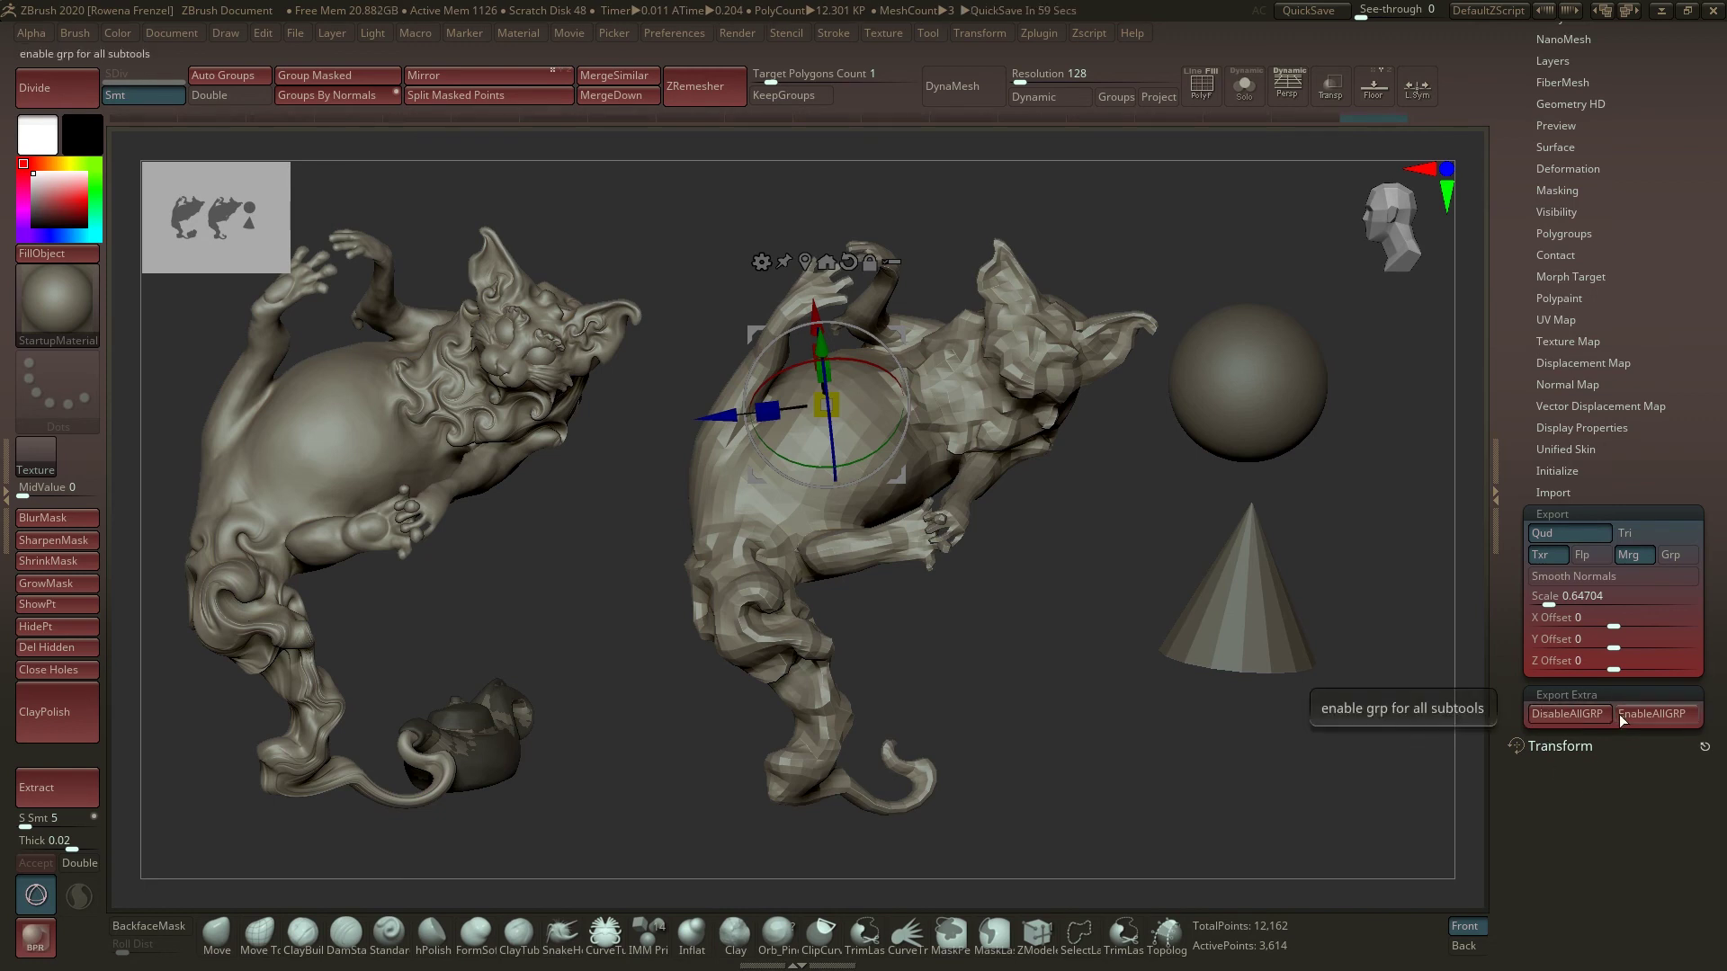
pyautogui.scroll(10, 1708, 546)
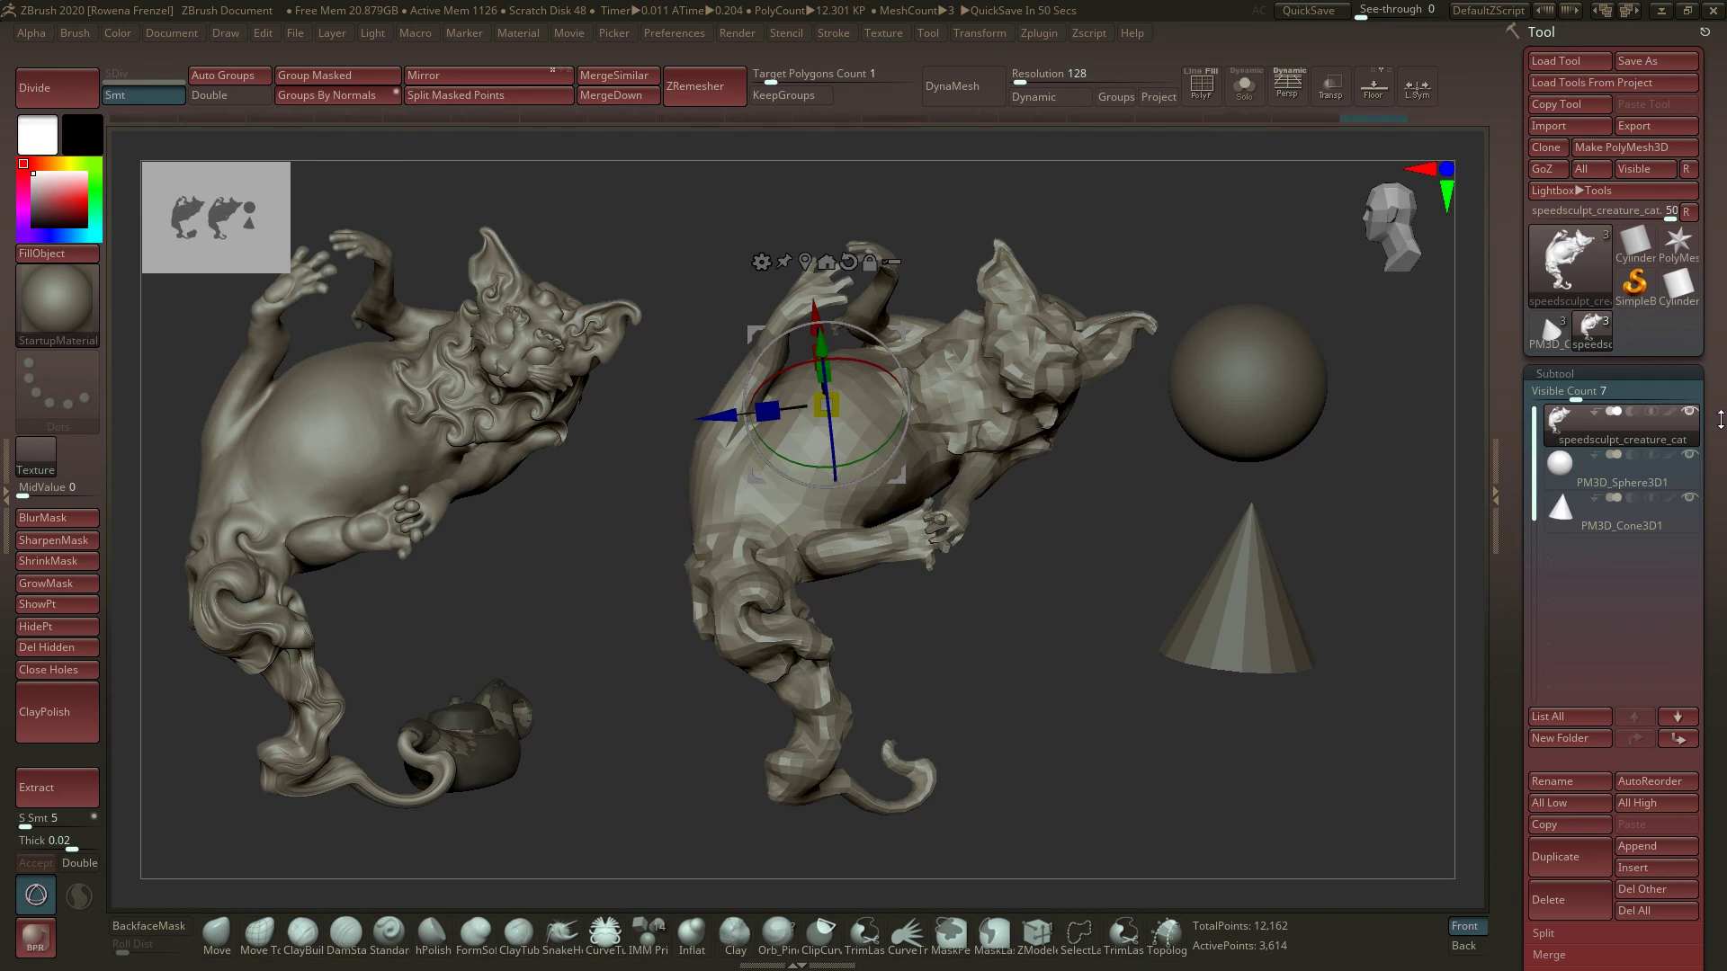
pyautogui.moveTo(1720, 410); pyautogui.dragTo(1707, 160)
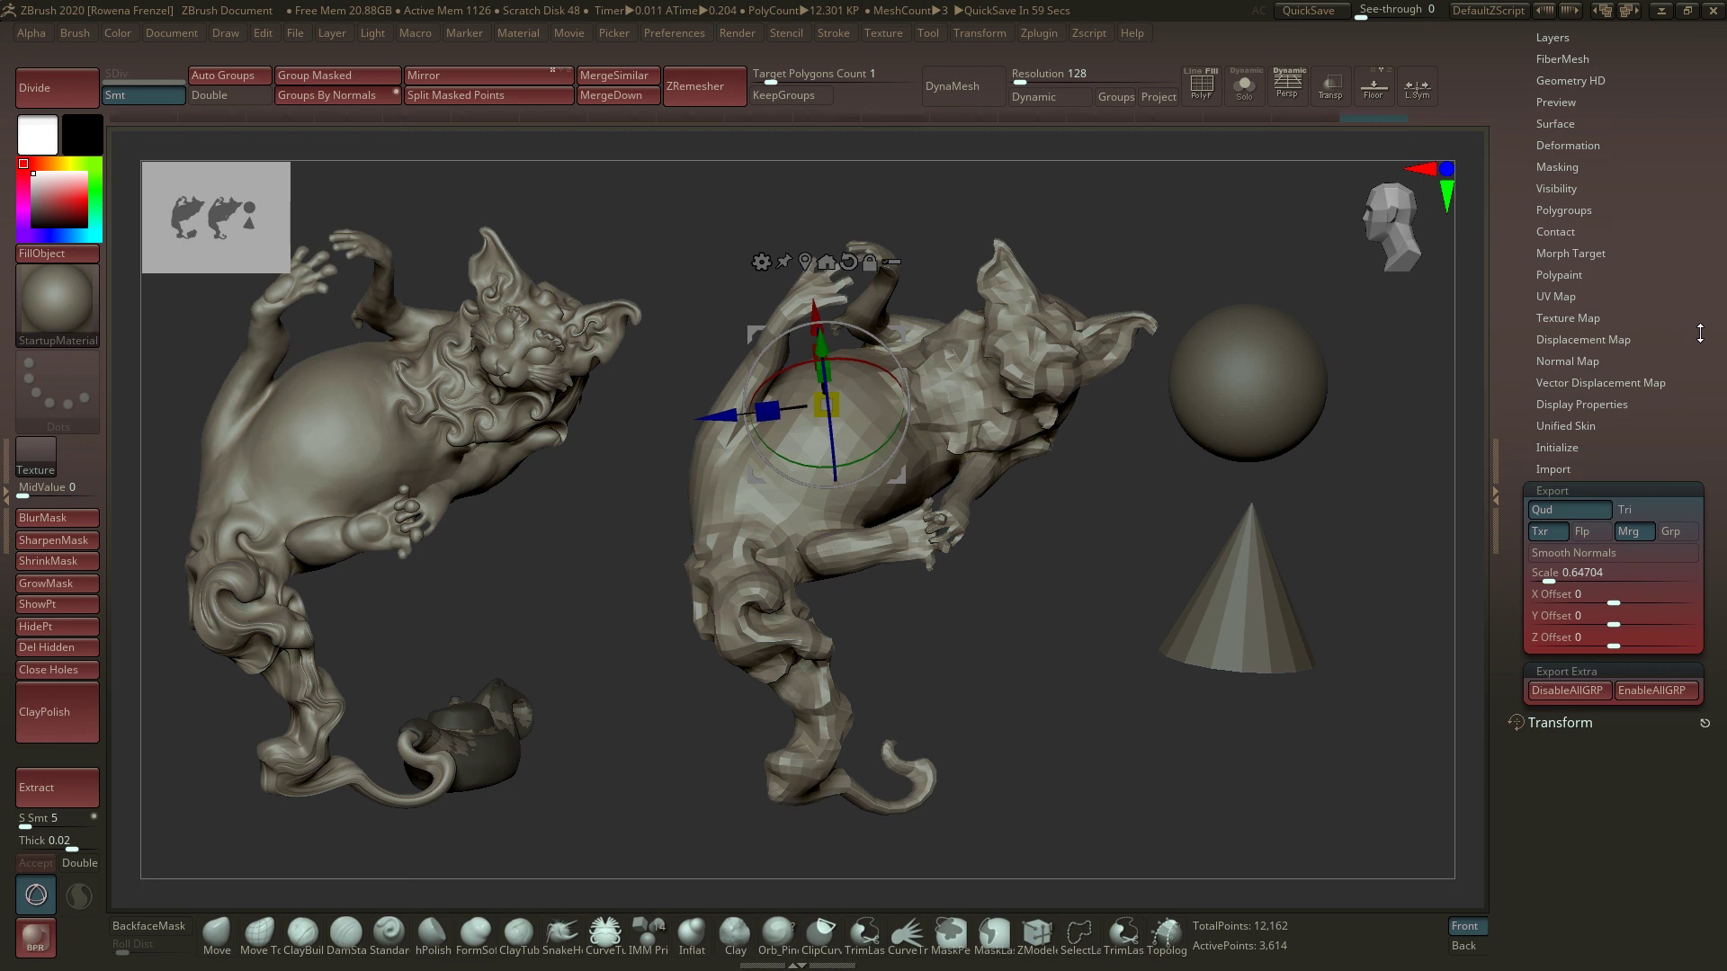
pyautogui.scroll(2, 1700, 332)
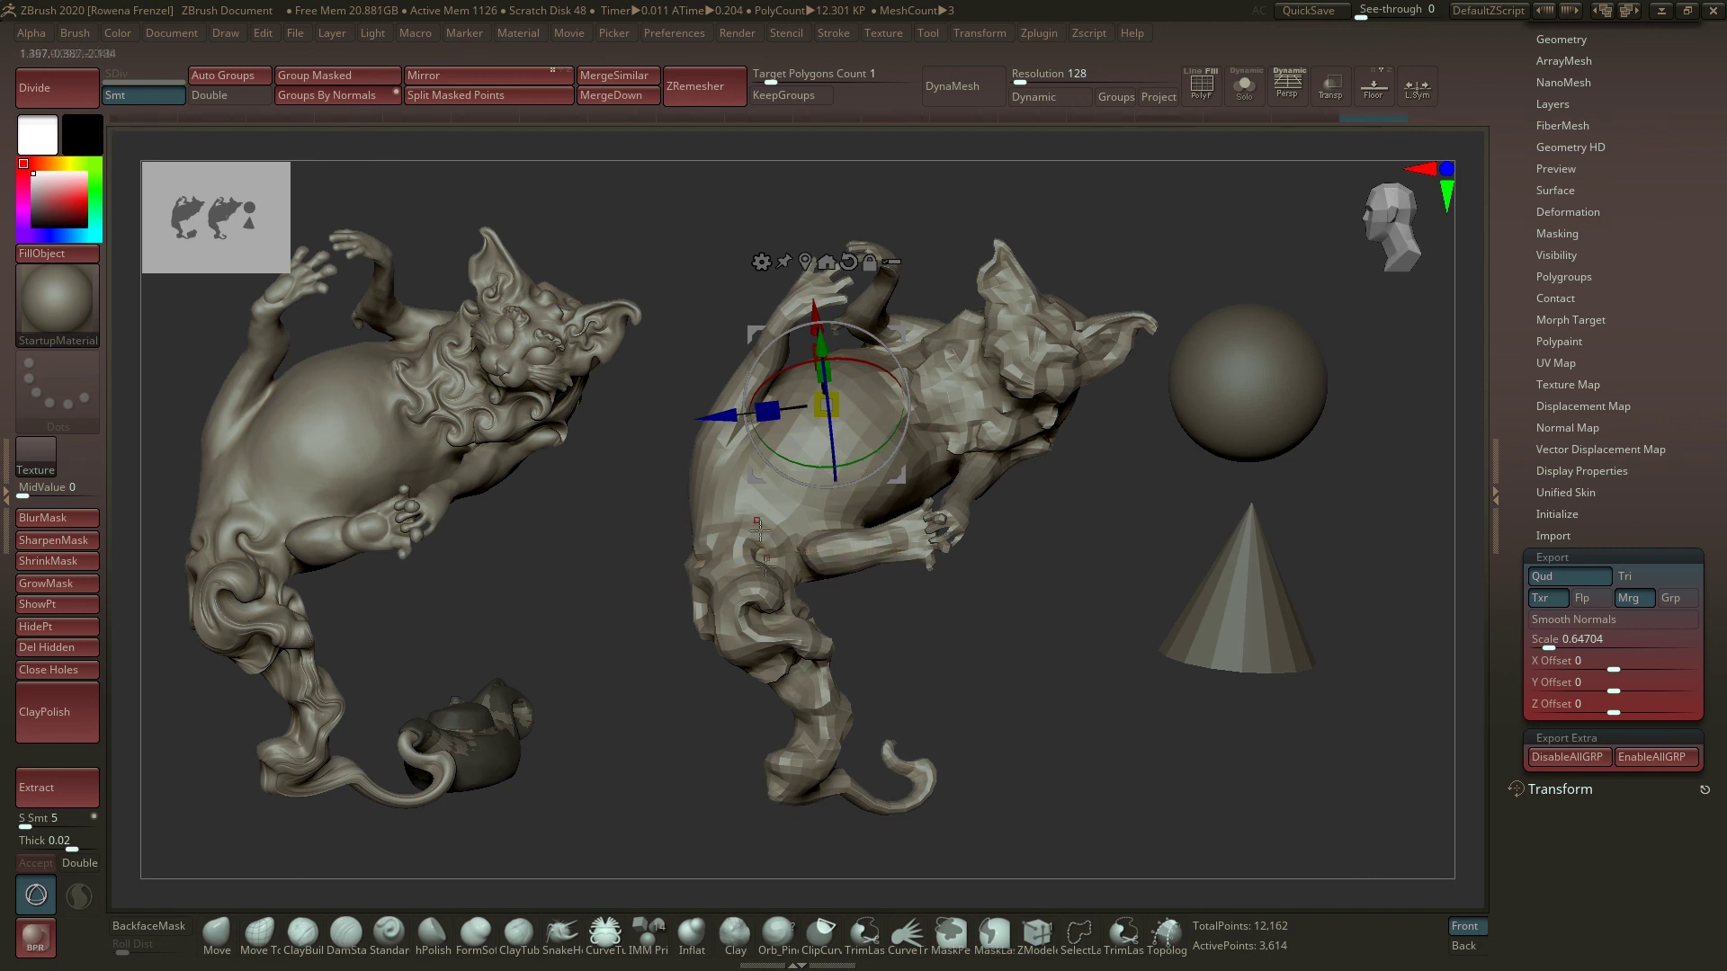
pyautogui.scroll(10, 1720, 622)
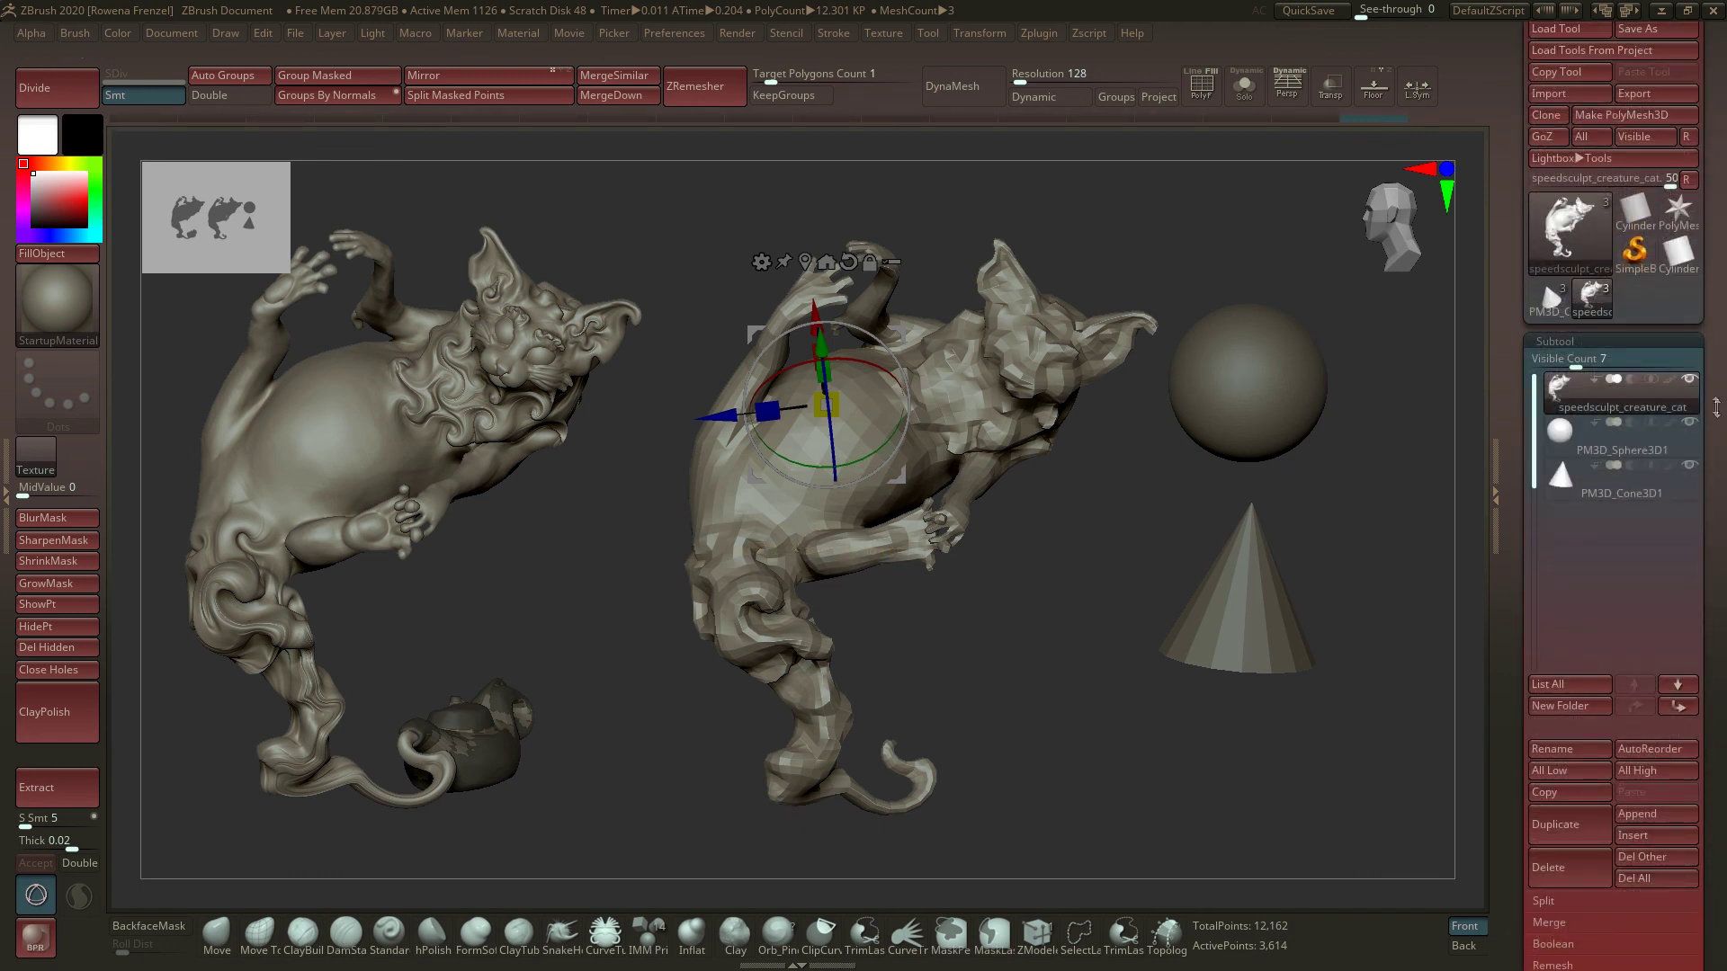
pyautogui.scroll(2, 1540, 289)
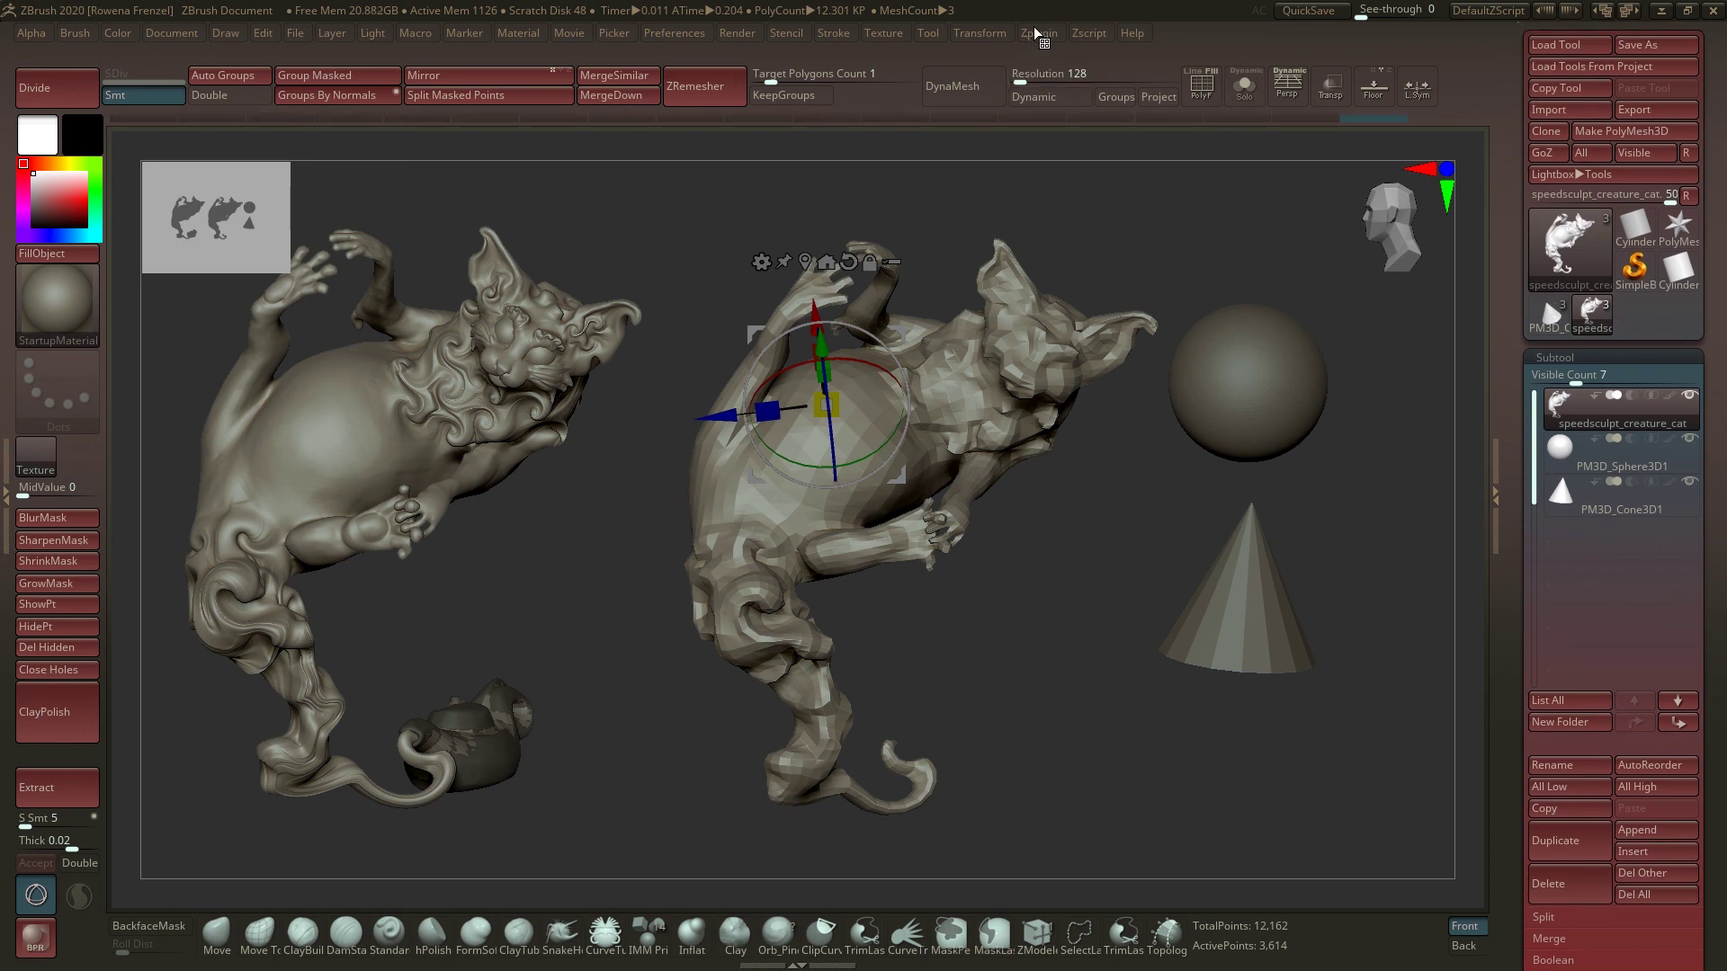